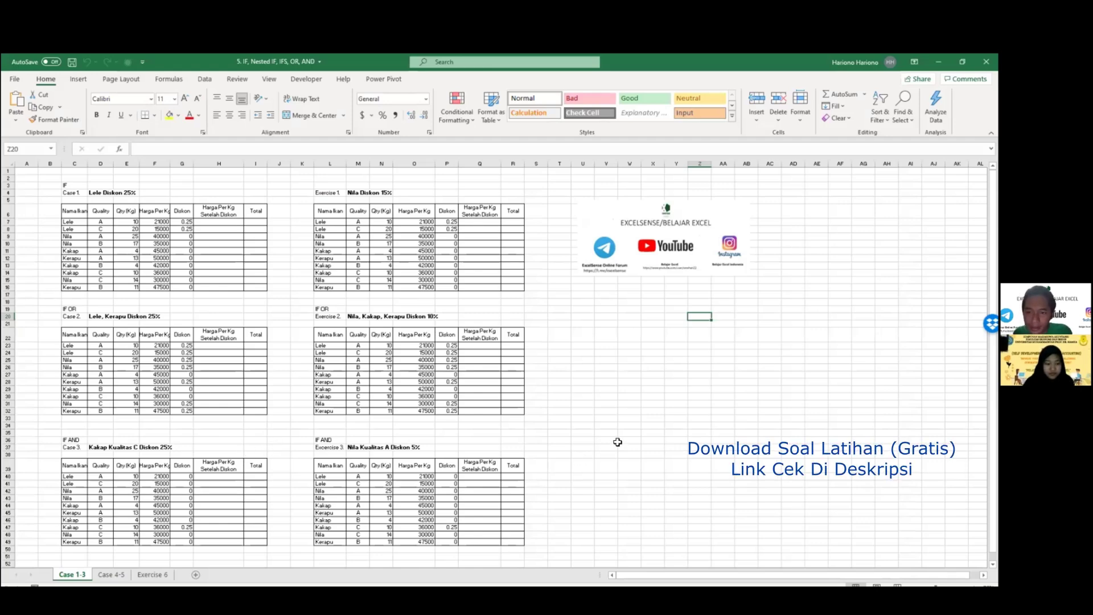
# Clear the existing Diskon formulas in cells P7:P16 of the Exercise 1 table.
pyautogui.scroll(4, 385, 393)
pyautogui.scroll(3, 385, 393)
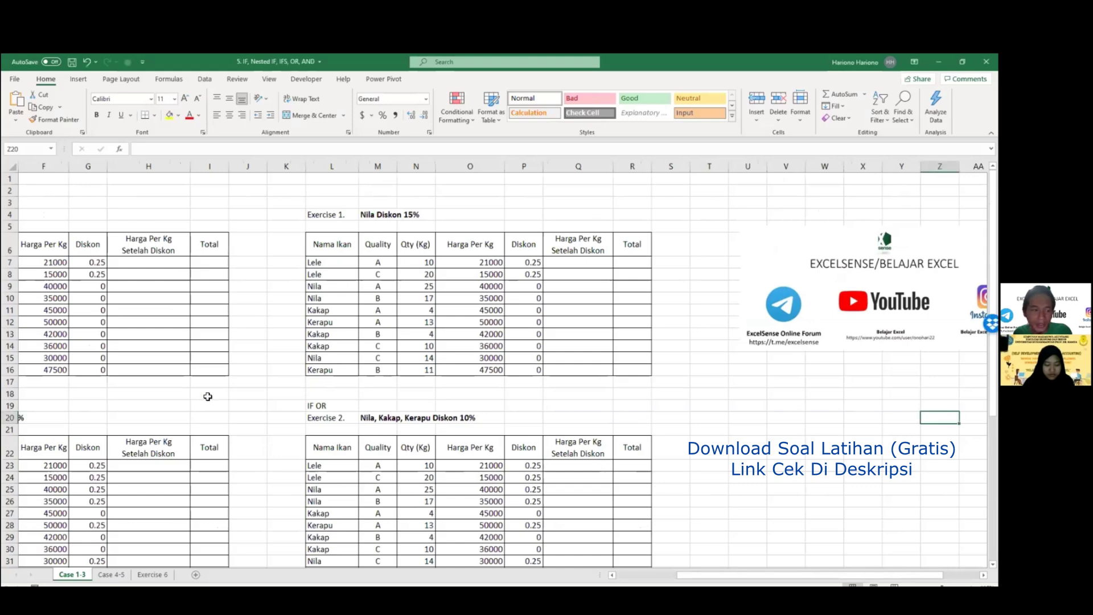
pyautogui.hscroll(3, 549, 517)
pyautogui.scroll(2, 555, 456)
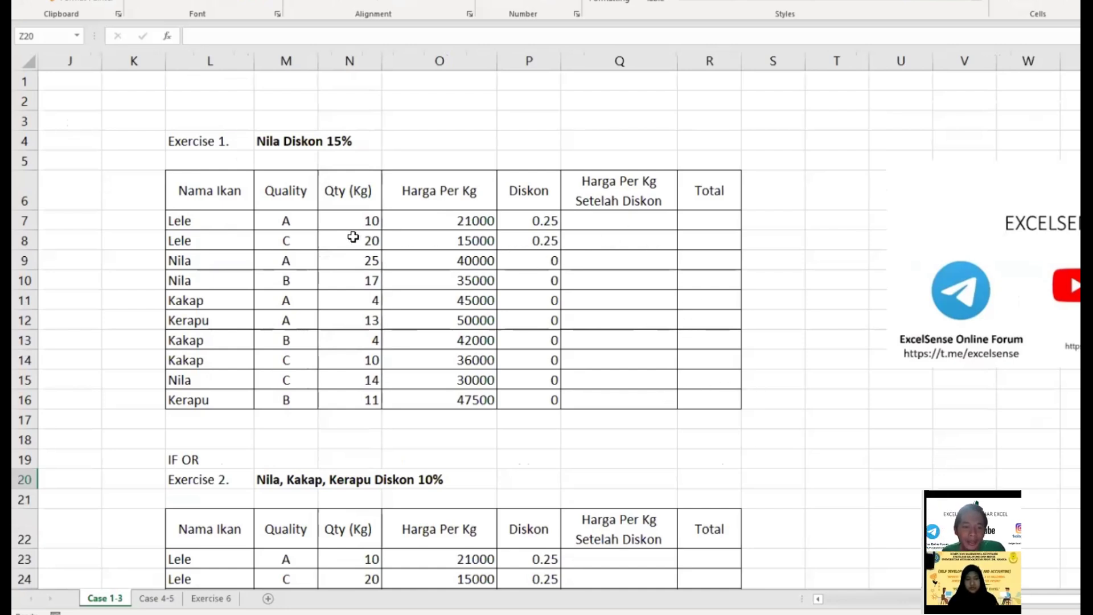
pyautogui.moveTo(556, 222); pyautogui.dragTo(542, 405)
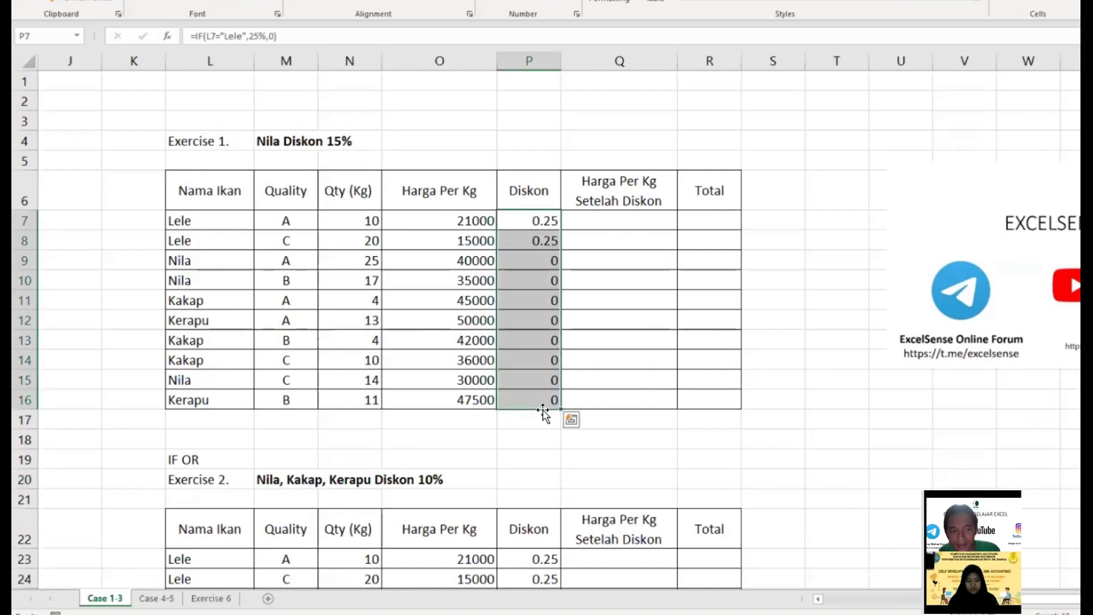
pyautogui.press('Delete')
pyautogui.click(520, 227)
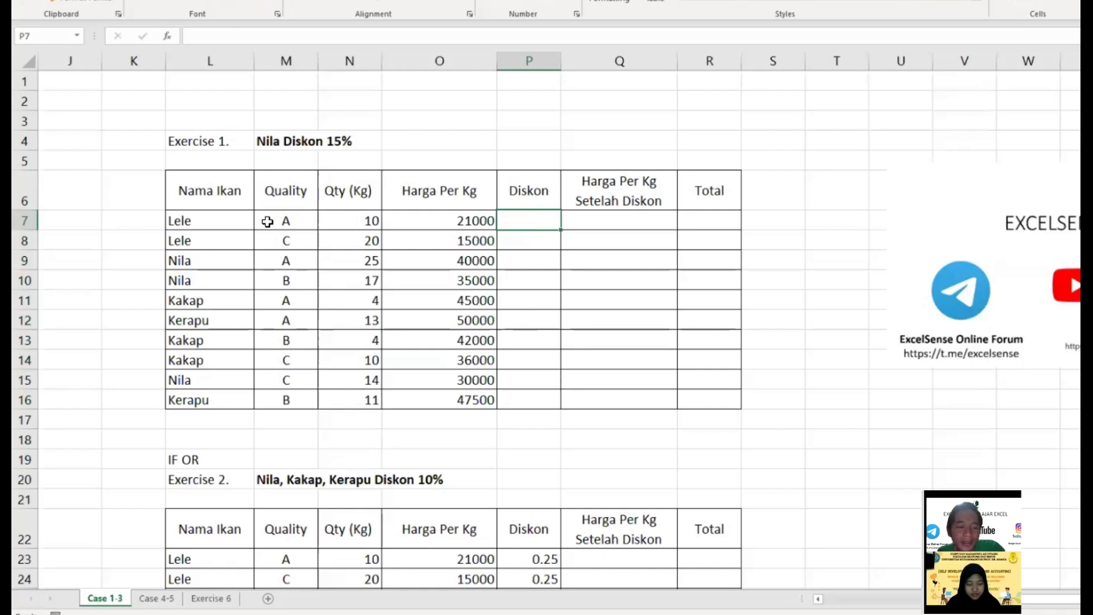
# Review the Nama Ikan, Quality, Qty (Kg) and Harga Per Kg columns of the Exercise 1 table.
pyautogui.moveTo(216, 220); pyautogui.dragTo(222, 379)
pyautogui.moveTo(295, 206); pyautogui.dragTo(285, 398)
pyautogui.moveTo(352, 195); pyautogui.dragTo(349, 400)
pyautogui.moveTo(459, 183); pyautogui.dragTo(463, 398)
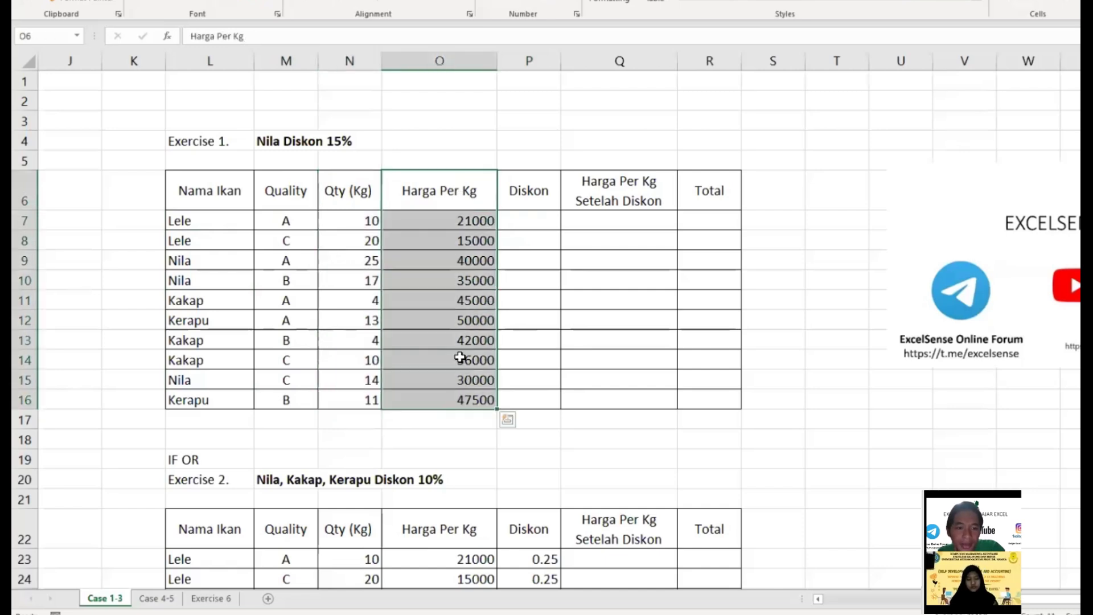
pyautogui.click(523, 220)
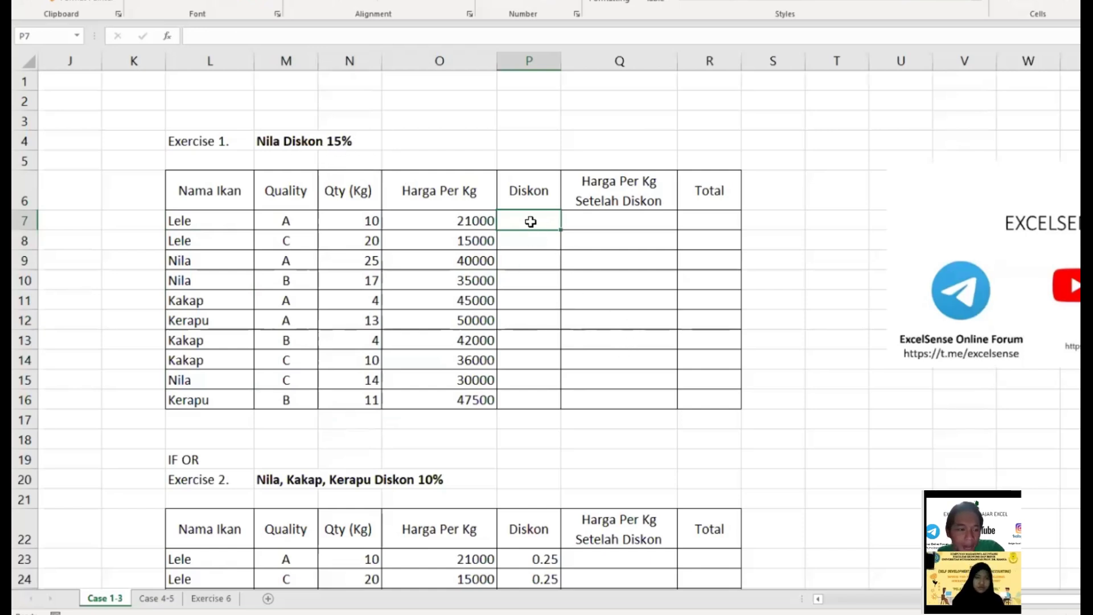
# Try entering 15% manually in the Nila rows' Diskon cells P9, P10 and P15, and clear those entries again.
pyautogui.click(530, 260)
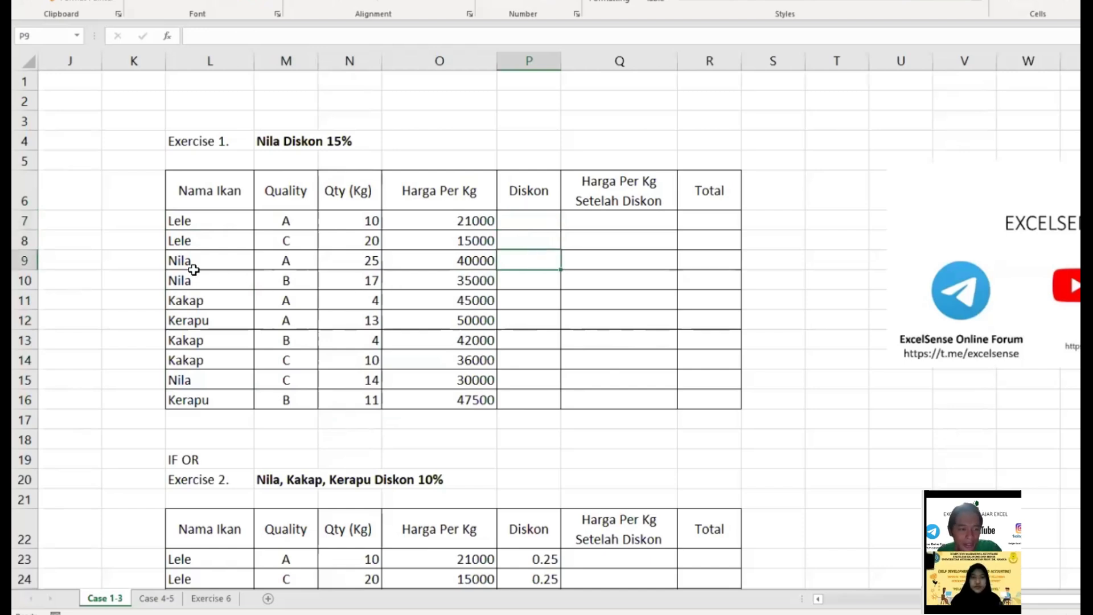
pyautogui.write('15%')
pyautogui.click(528, 280)
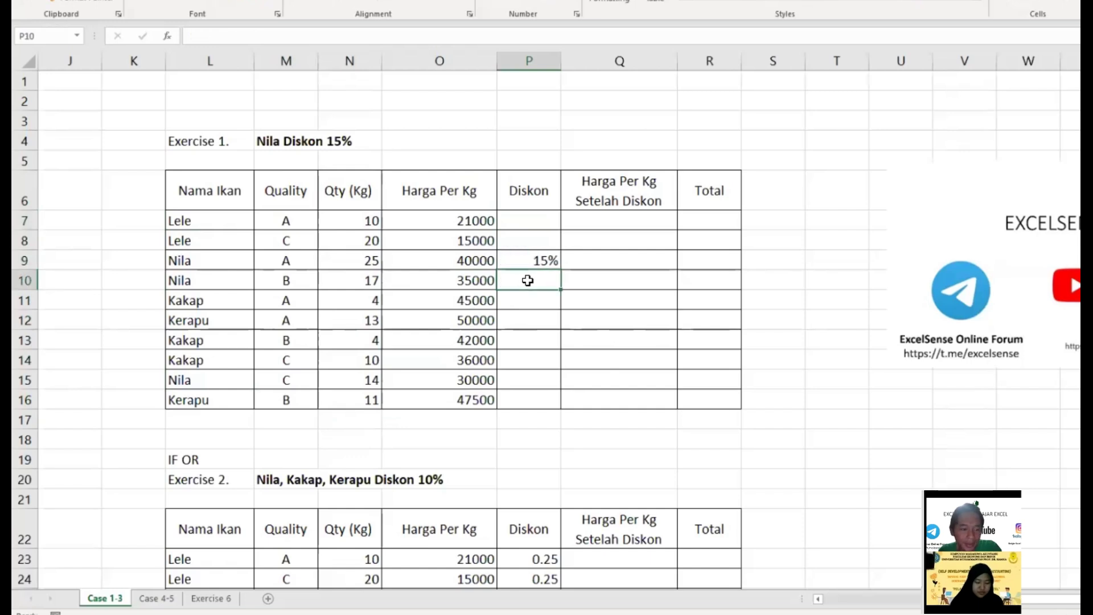
pyautogui.write('15%')
pyautogui.click(525, 378)
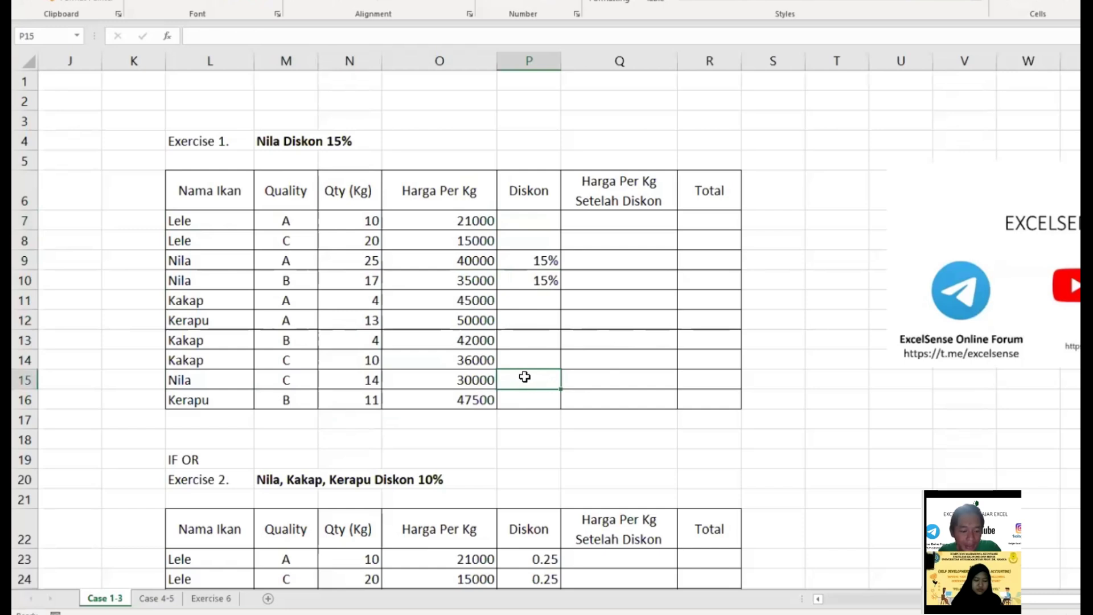
pyautogui.write('15')
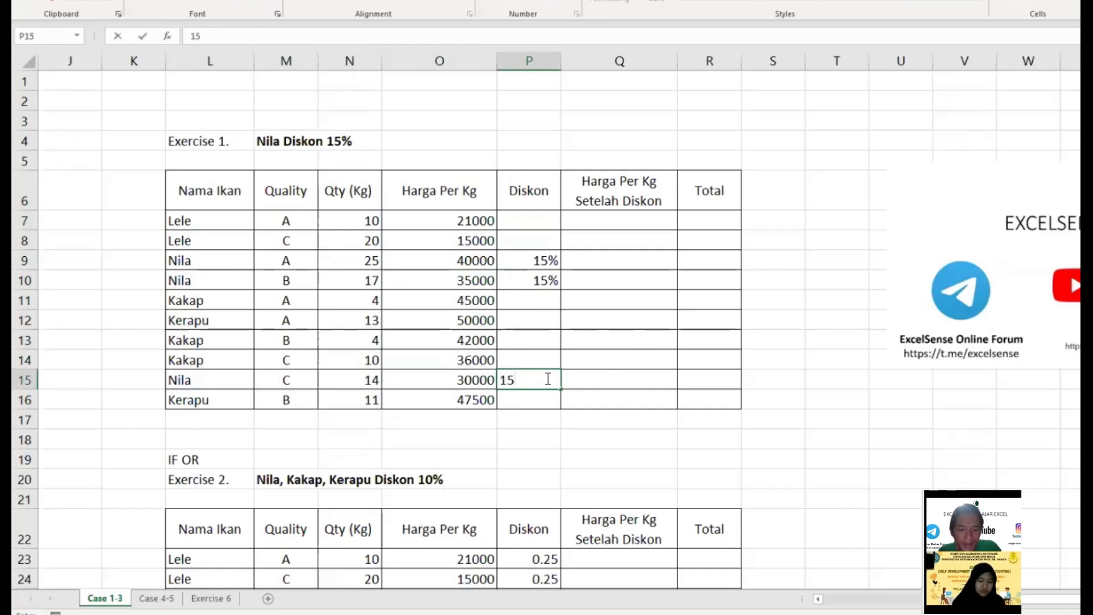
pyautogui.write('%')
pyautogui.click(590, 380)
pyautogui.moveTo(552, 383); pyautogui.dragTo(546, 267)
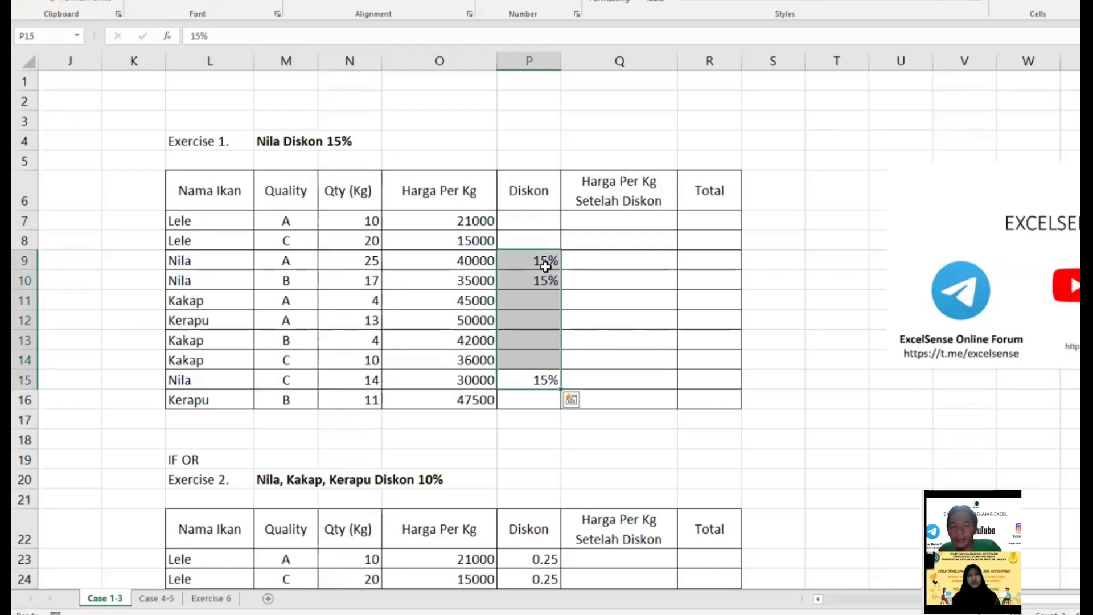
pyautogui.press('Delete')
pyautogui.click(538, 220)
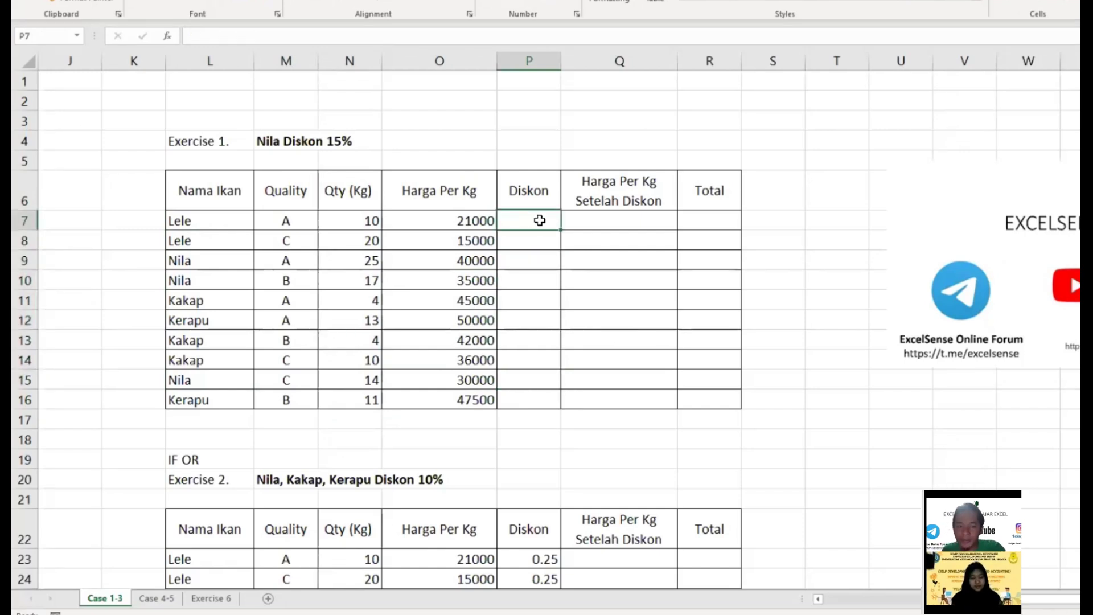
pyautogui.write('=i')
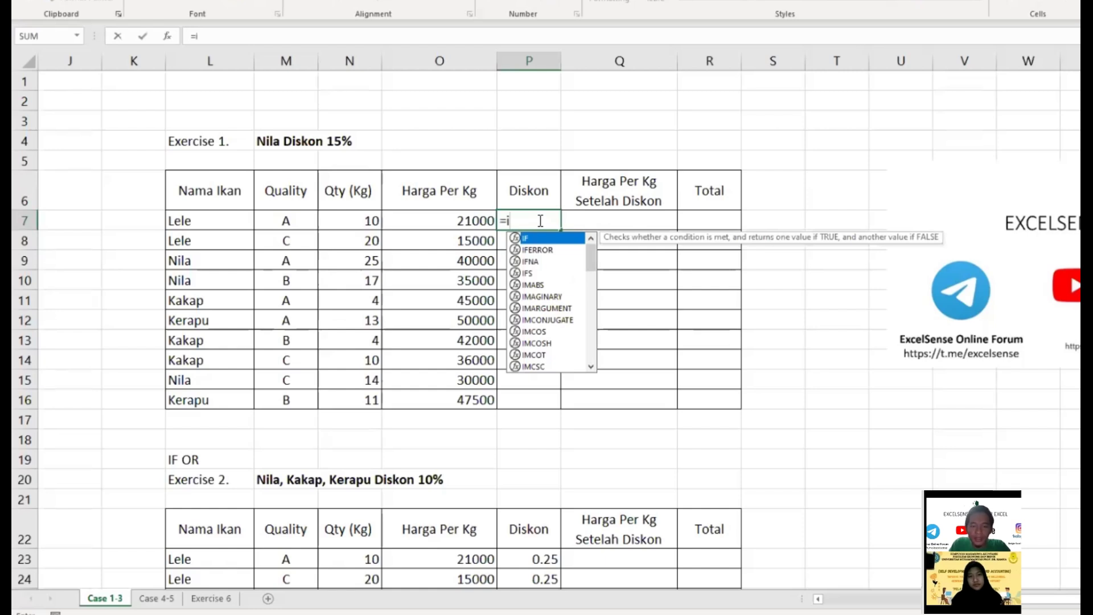
pyautogui.write('f')
pyautogui.press('Tab')
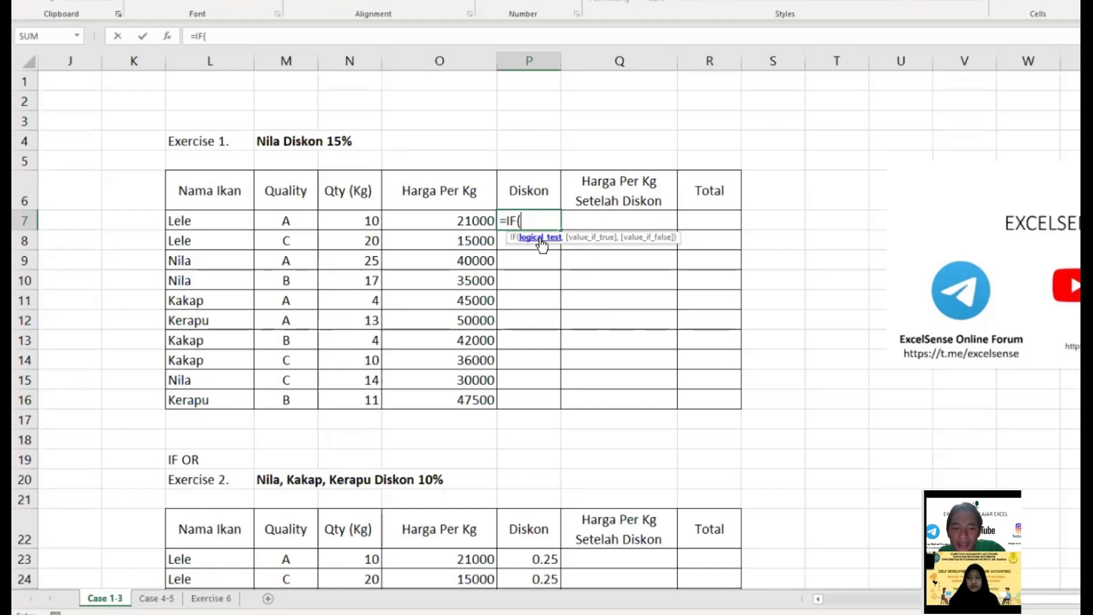
pyautogui.press('BackSpace')
pyautogui.press('BackSpace')
pyautogui.press('BackSpace')
pyautogui.press('BackSpace')
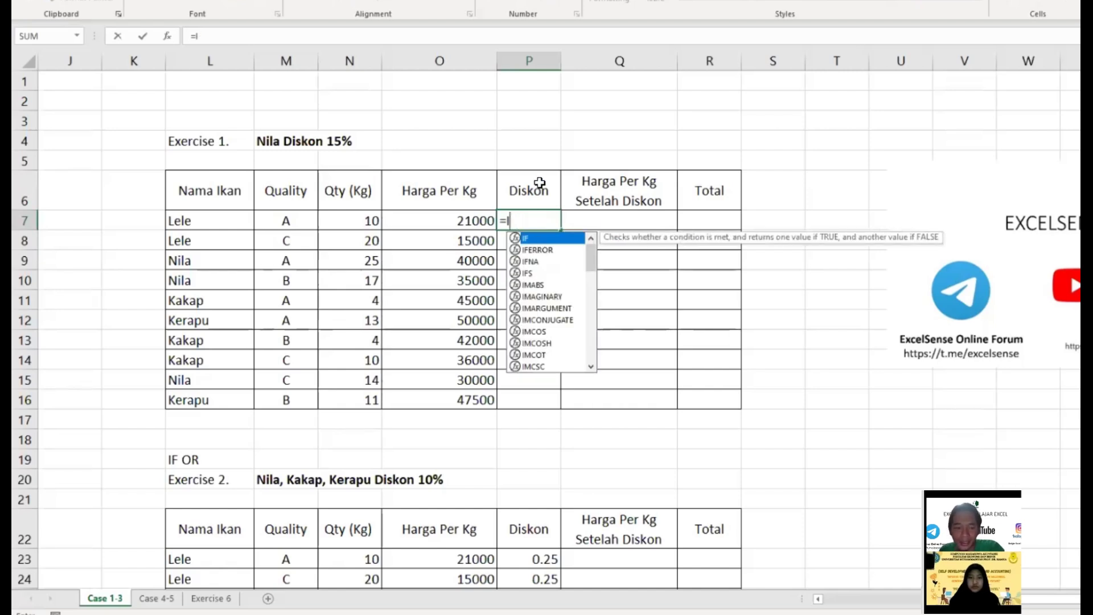
pyautogui.click(525, 279)
# Enter the logical test =L7="Nila" in Diskon cell P7 of the Exercise 1 table.
pyautogui.click(517, 221)
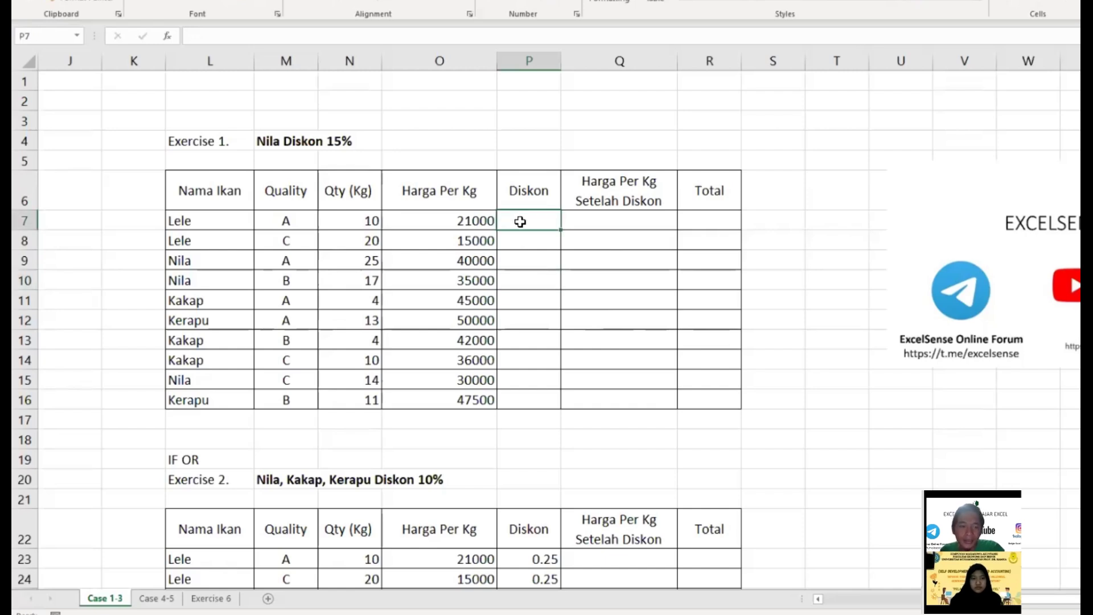
pyautogui.write('=')
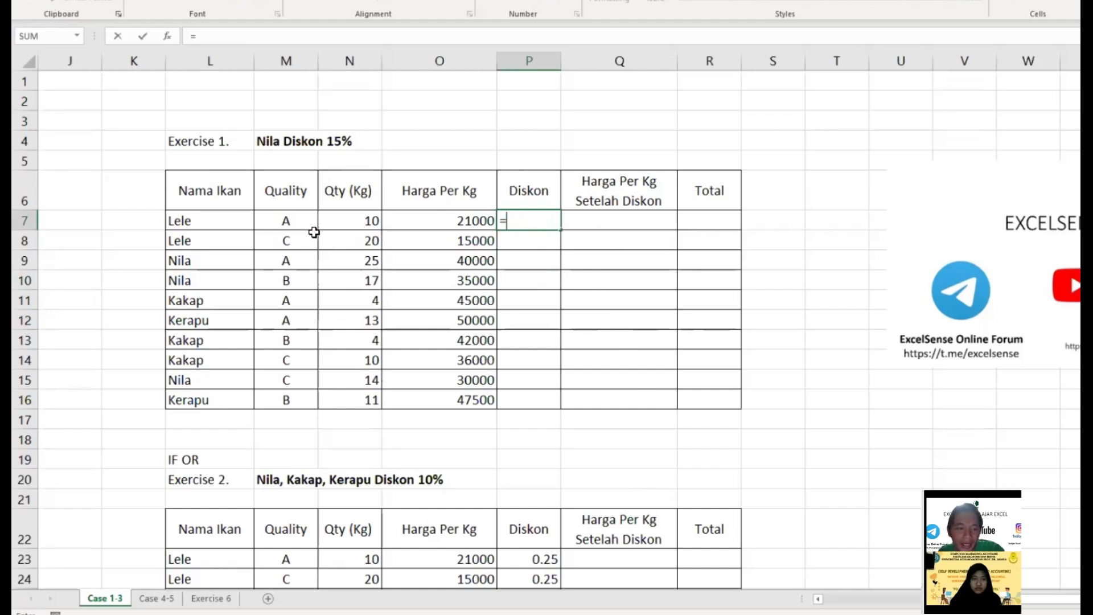
pyautogui.click(224, 222)
pyautogui.write('="Nil')
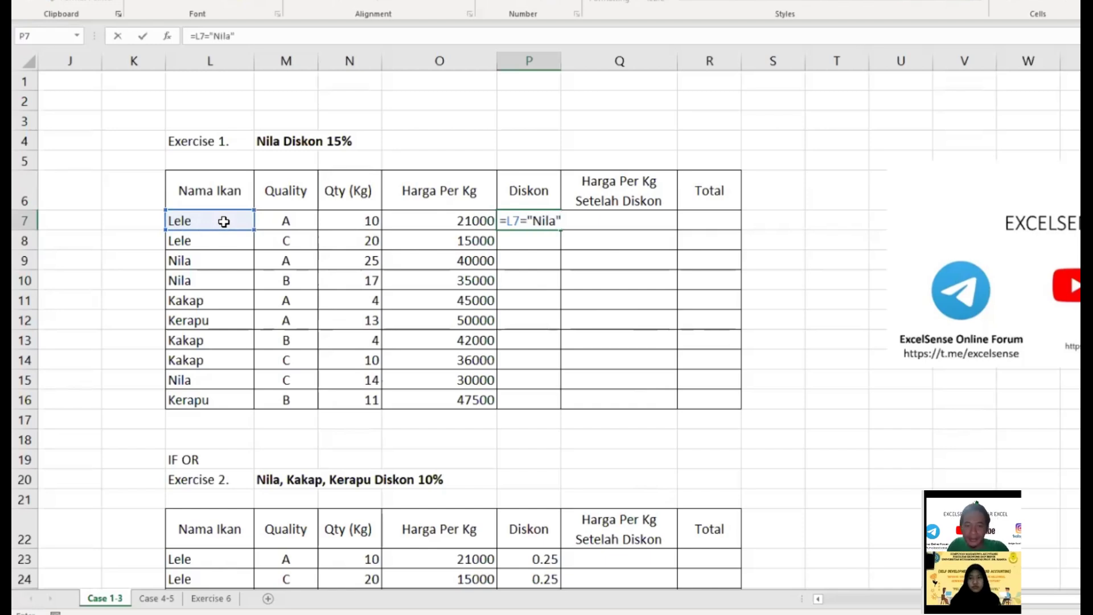
pyautogui.write('a"')
pyautogui.press('Return')
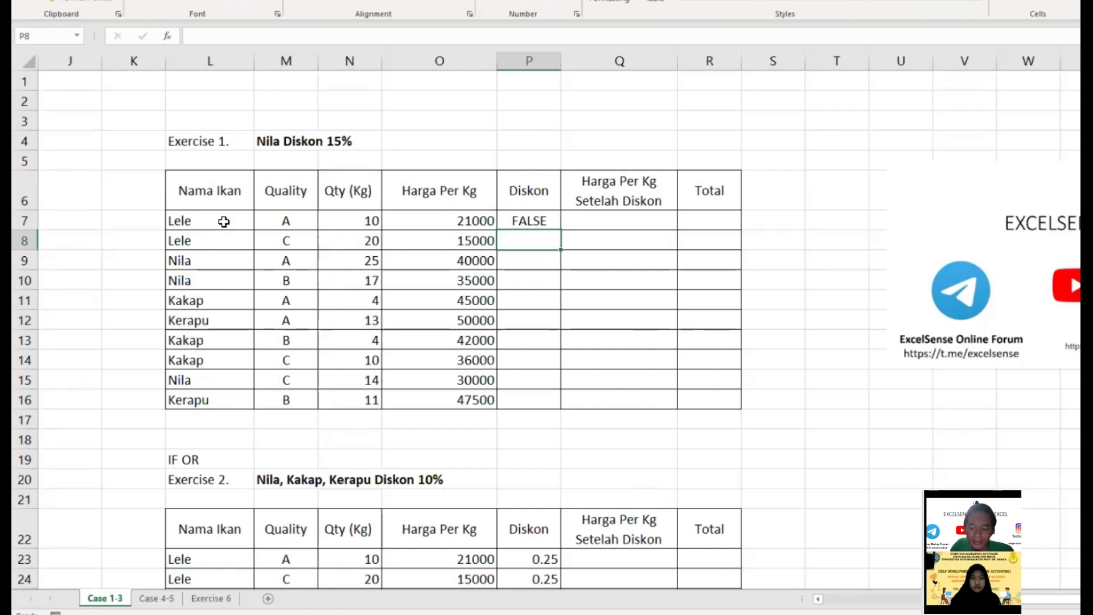
# Copy the Nila test from P7 down the Diskon column through P16.
pyautogui.press('Up')
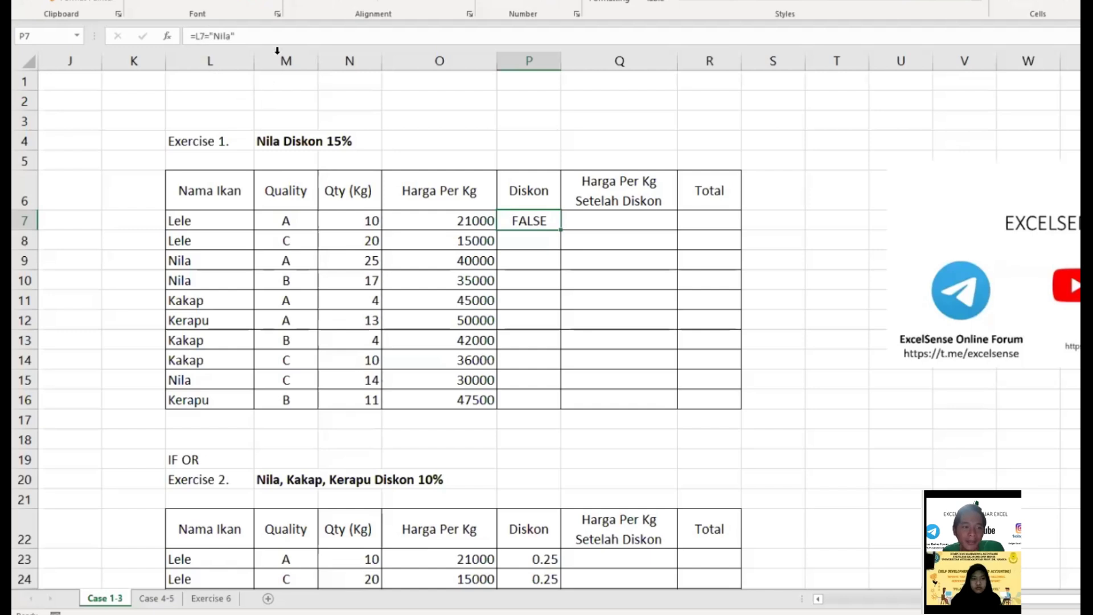
pyautogui.click(282, 36)
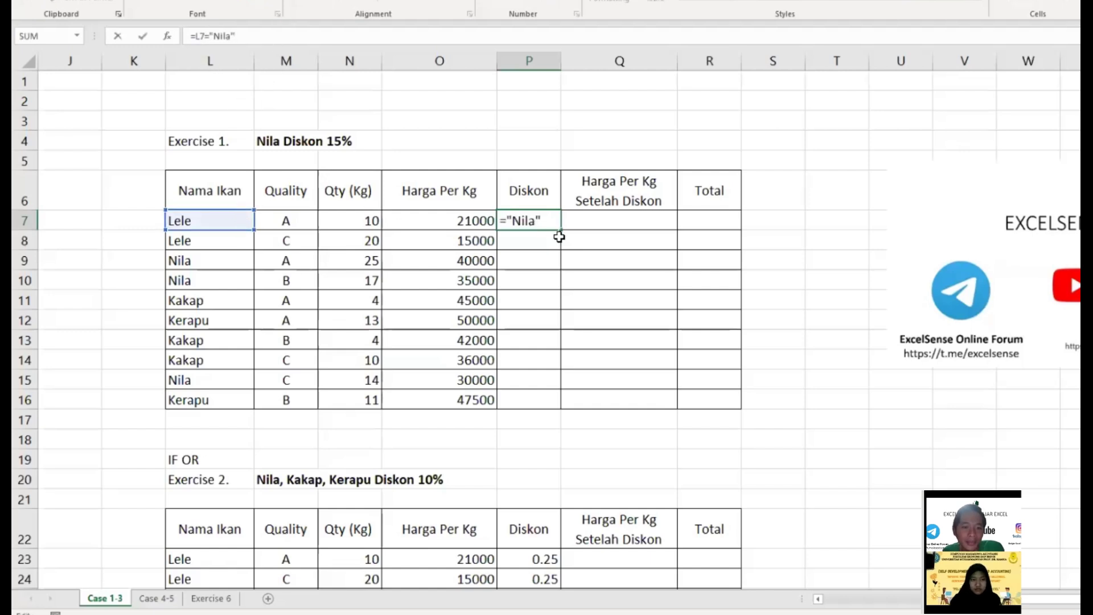
pyautogui.press('Return')
pyautogui.moveTo(533, 207); pyautogui.dragTo(533, 215)
pyautogui.click(532, 222)
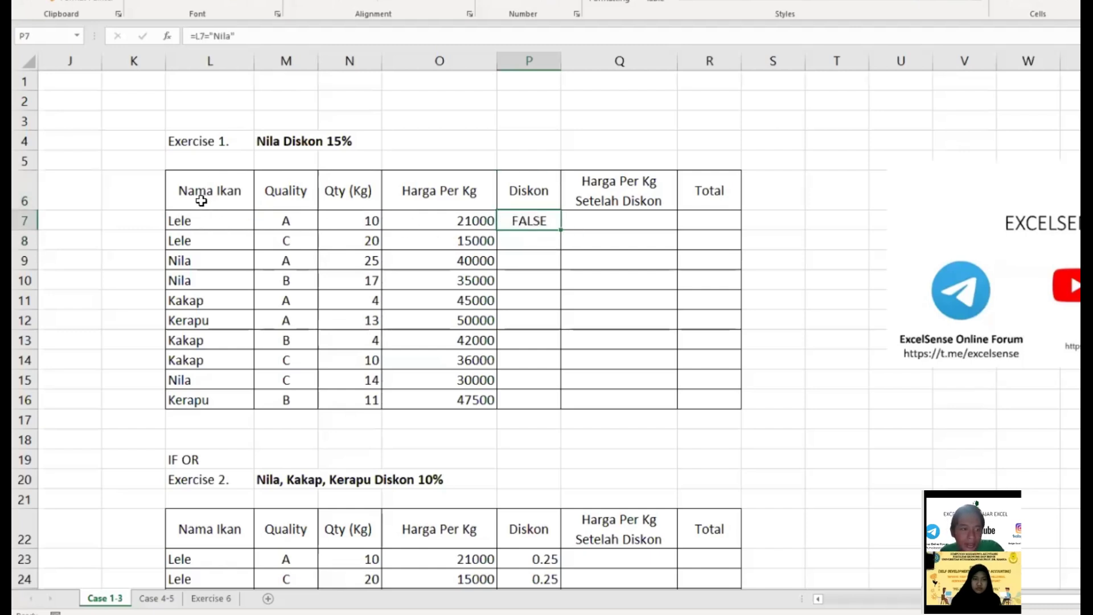
pyautogui.doubleClick(560, 232)
# Examine the Diskon formulas in P7 to P10, checking which Nama Ikan cell each one compares with "Nila".
pyautogui.click(530, 242)
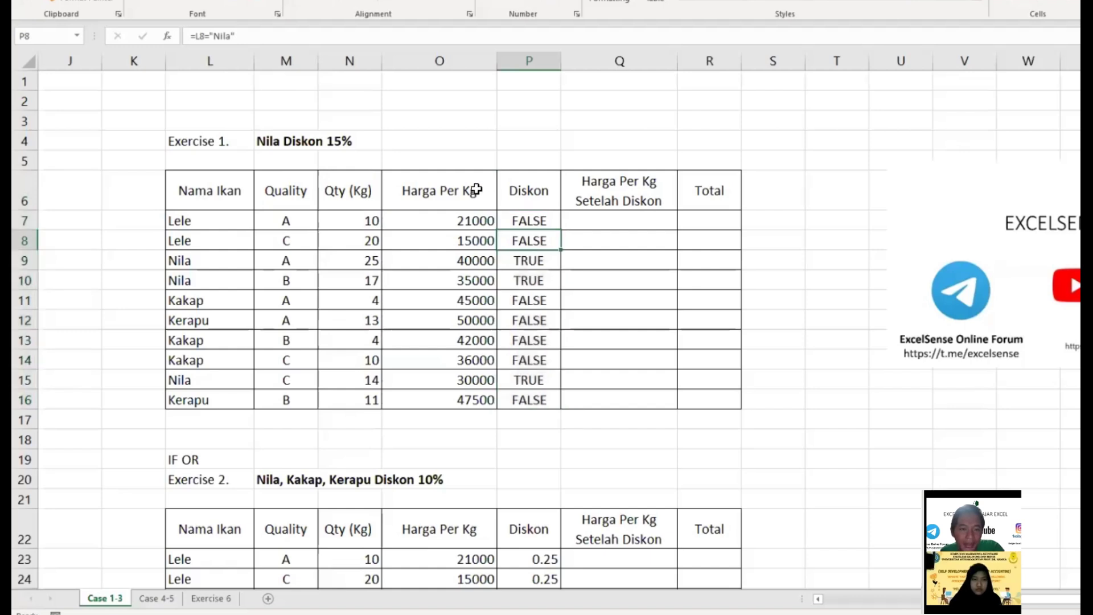
pyautogui.click(297, 34)
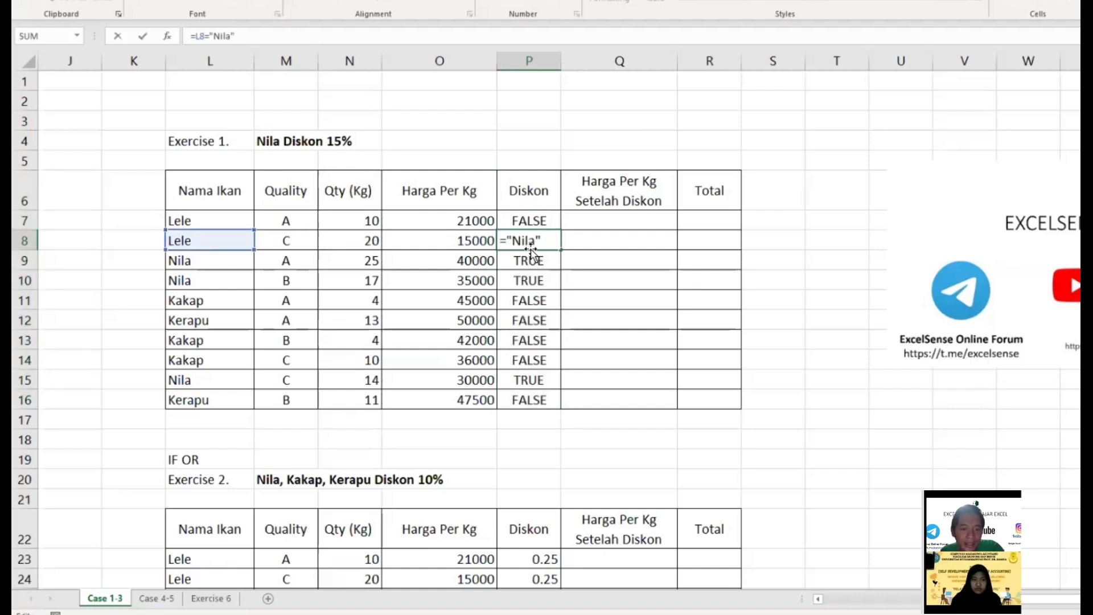
pyautogui.press('Return')
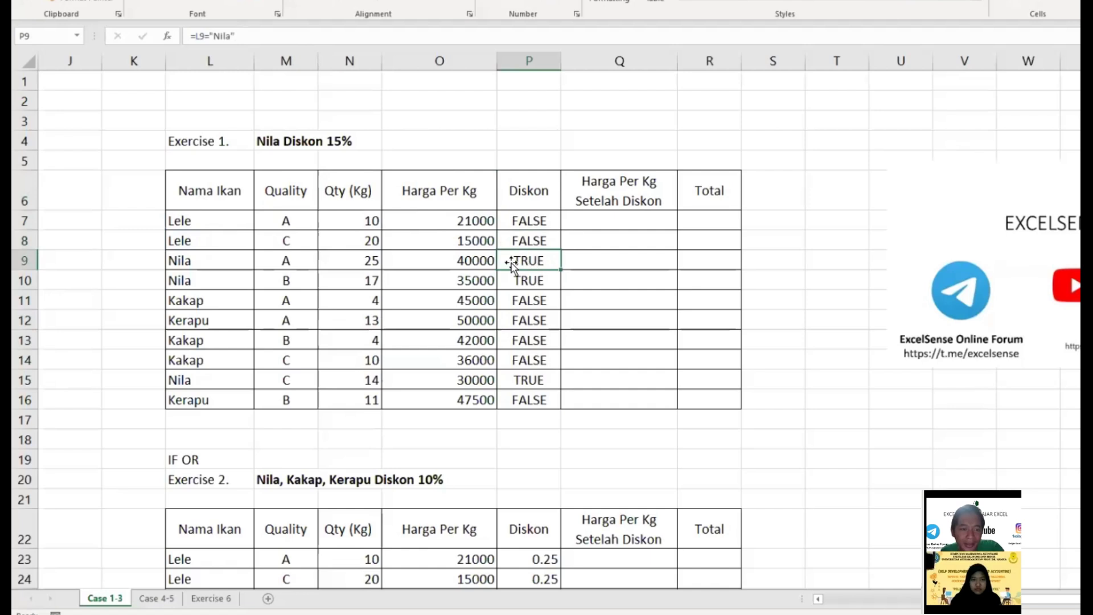
pyautogui.click(269, 36)
pyautogui.press('Return')
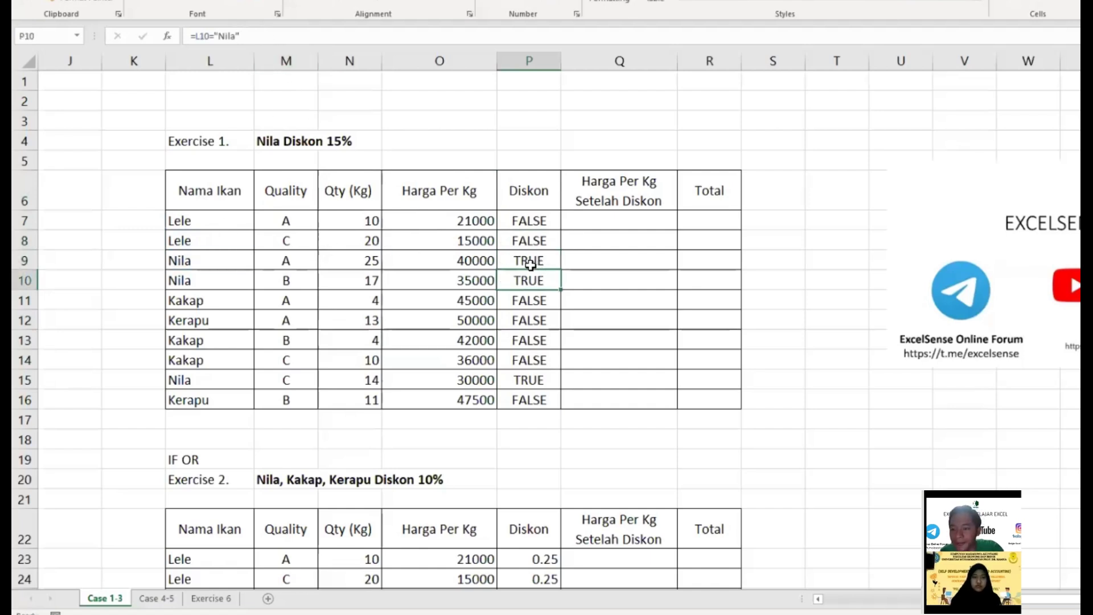
pyautogui.click(526, 223)
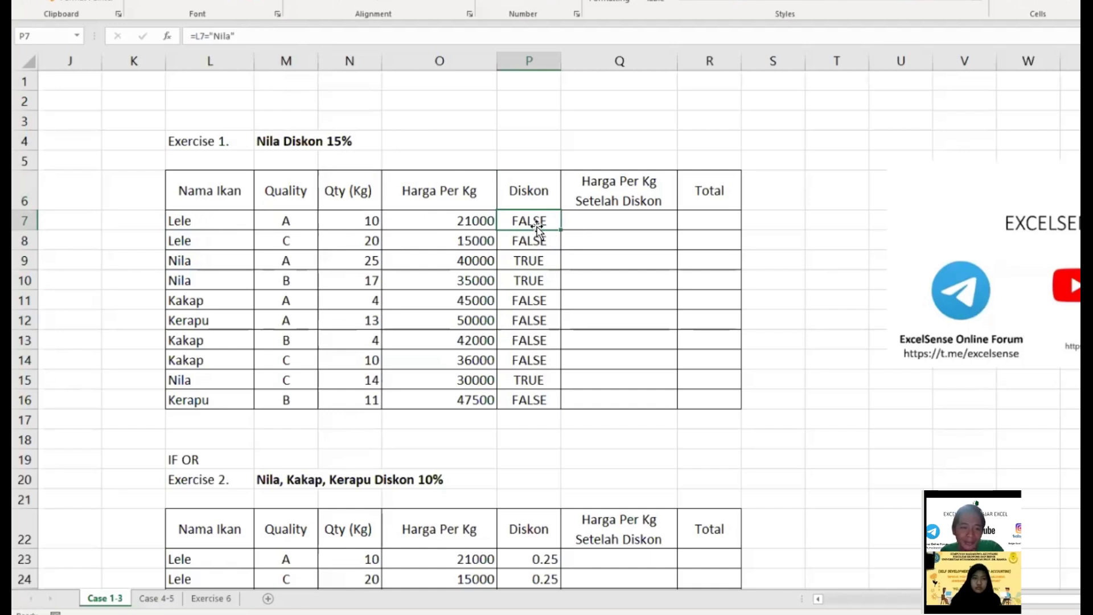
pyautogui.click(194, 37)
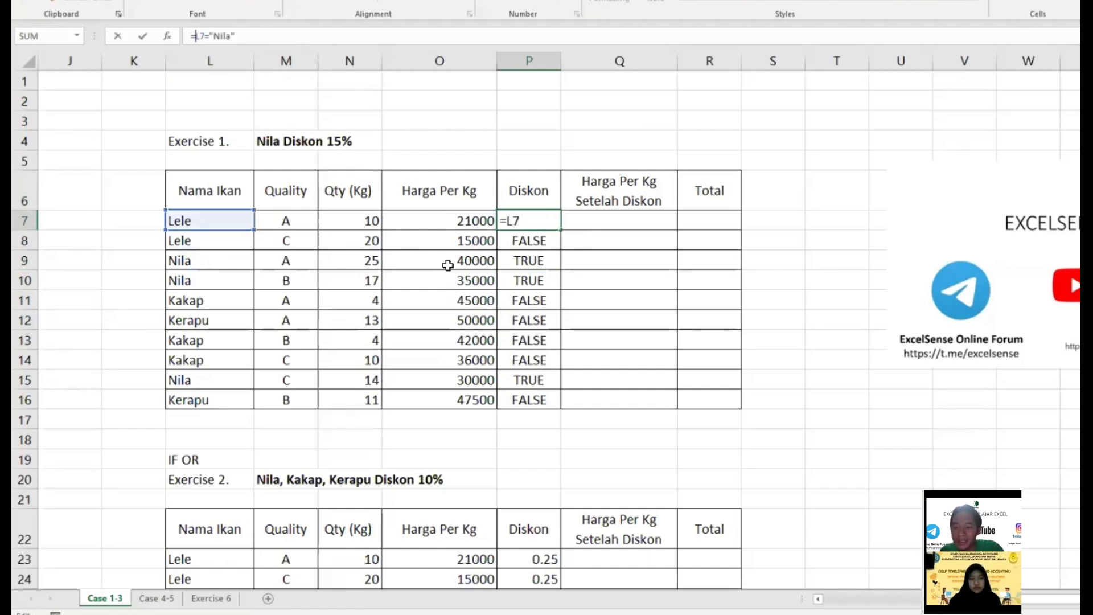
pyautogui.press('Return')
pyautogui.click(545, 221)
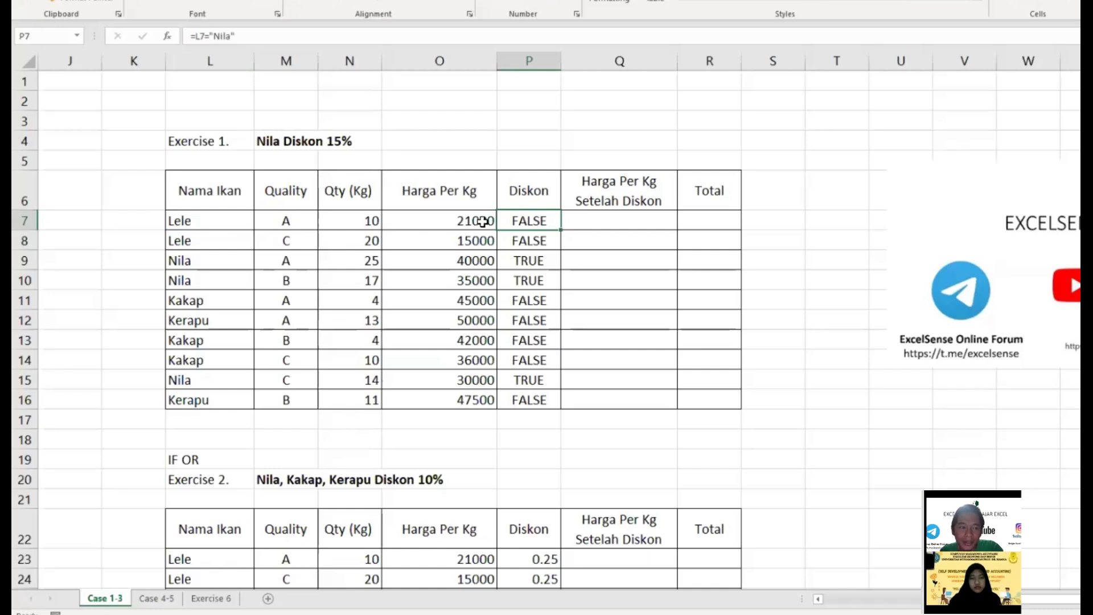
pyautogui.click(353, 36)
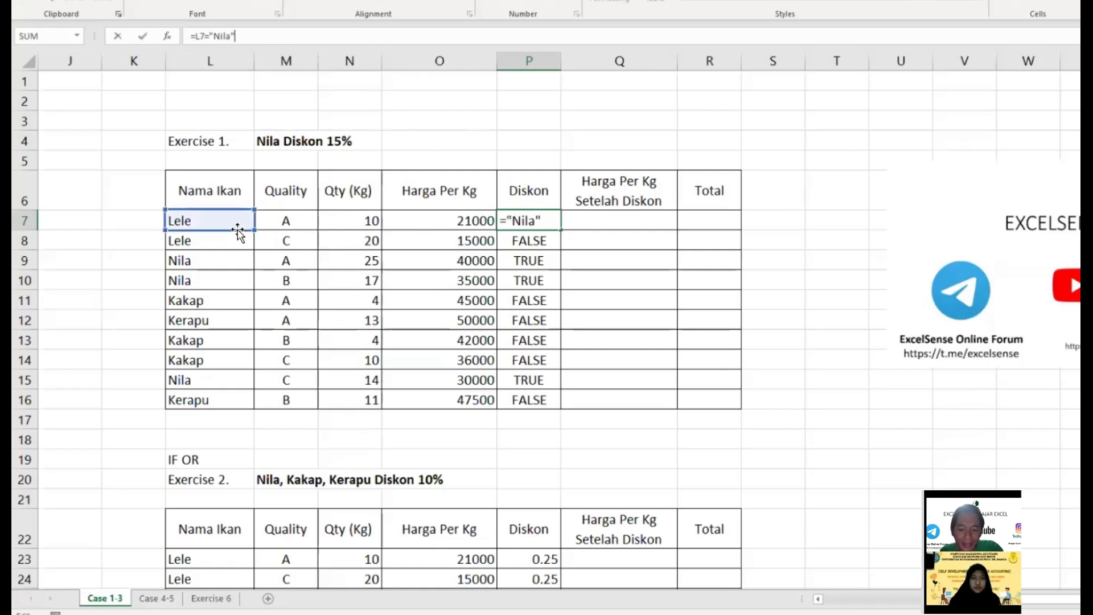
pyautogui.press('Return')
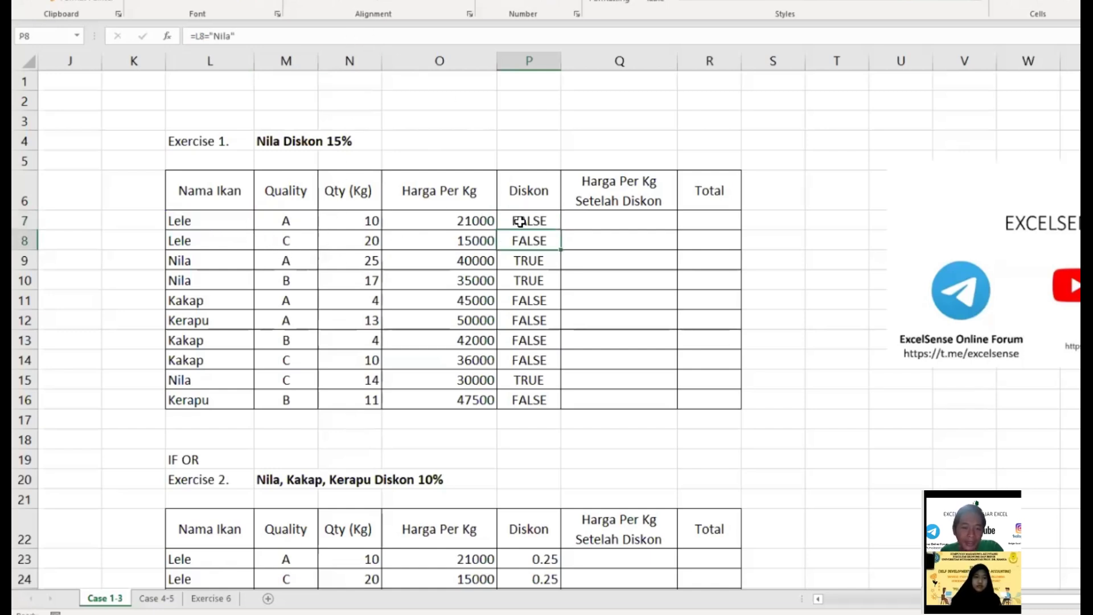
pyautogui.click(520, 222)
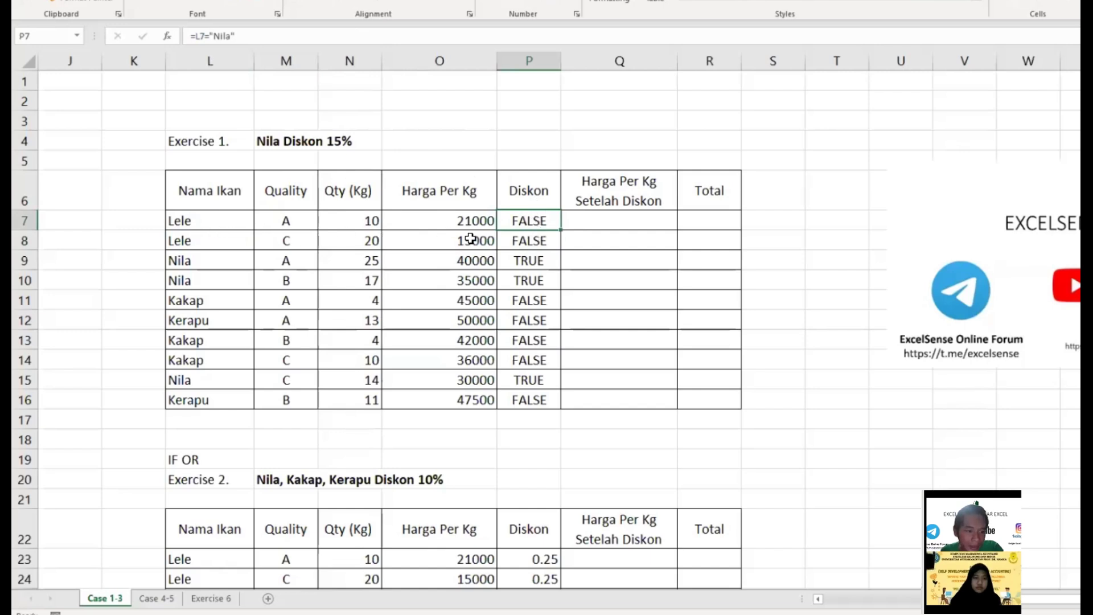
pyautogui.click(520, 238)
pyautogui.click(533, 260)
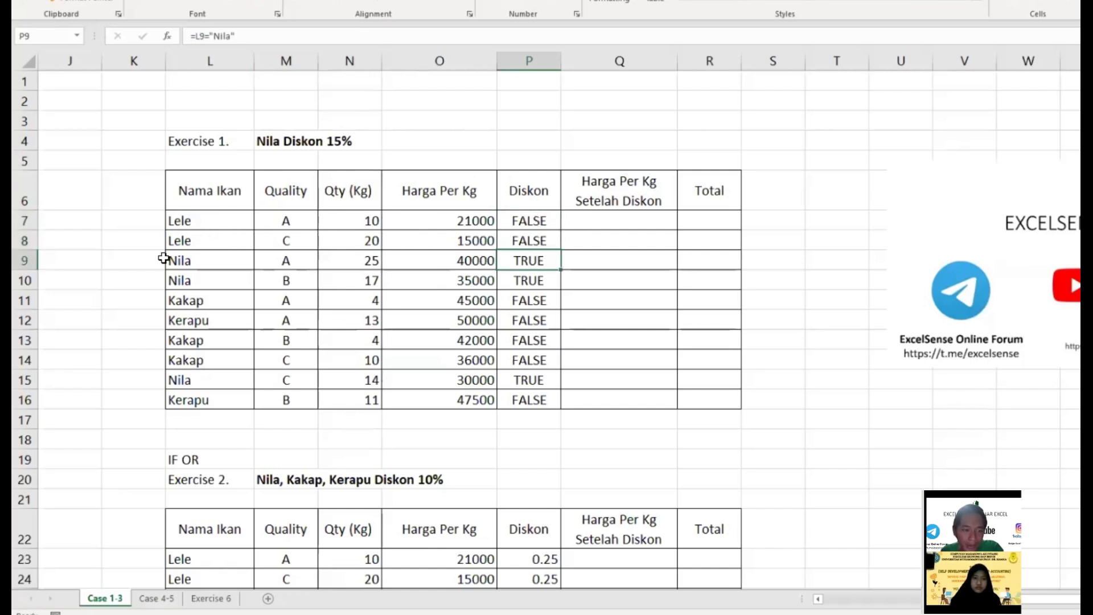
# Expand the Nila test in P7 into the formula =IF(L7="Nila",15%,0).
pyautogui.click(538, 221)
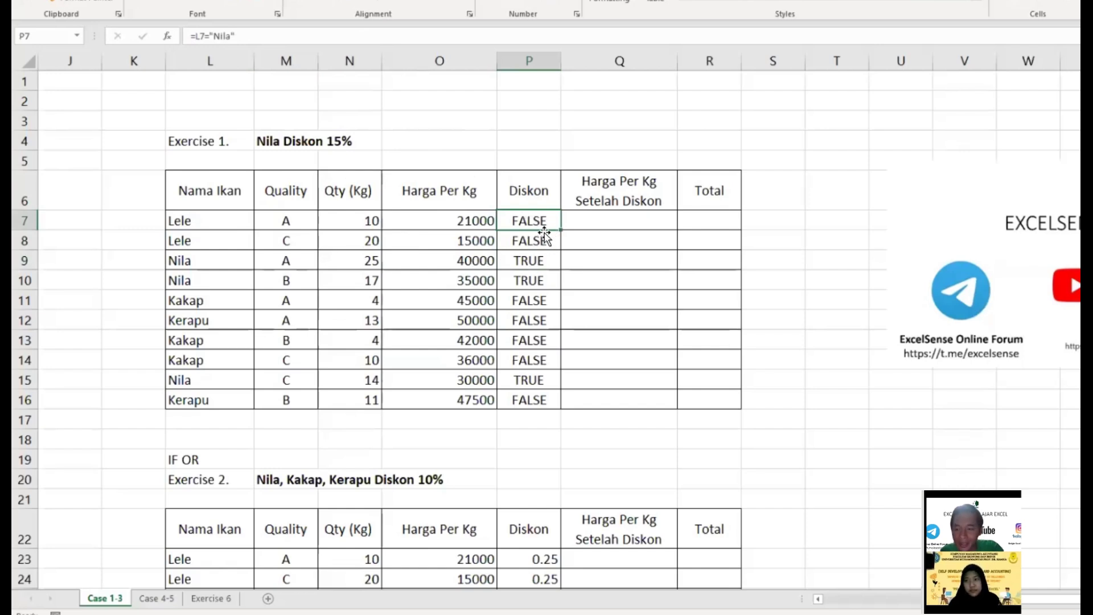
pyautogui.click(195, 38)
pyautogui.write('if')
pyautogui.press('Tab')
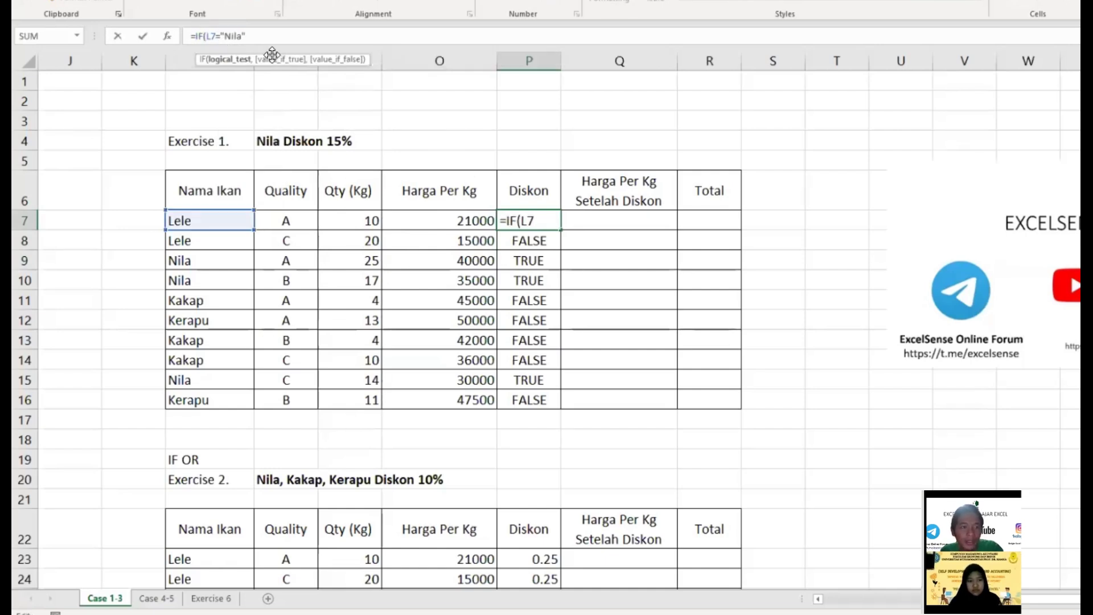
pyautogui.click(254, 37)
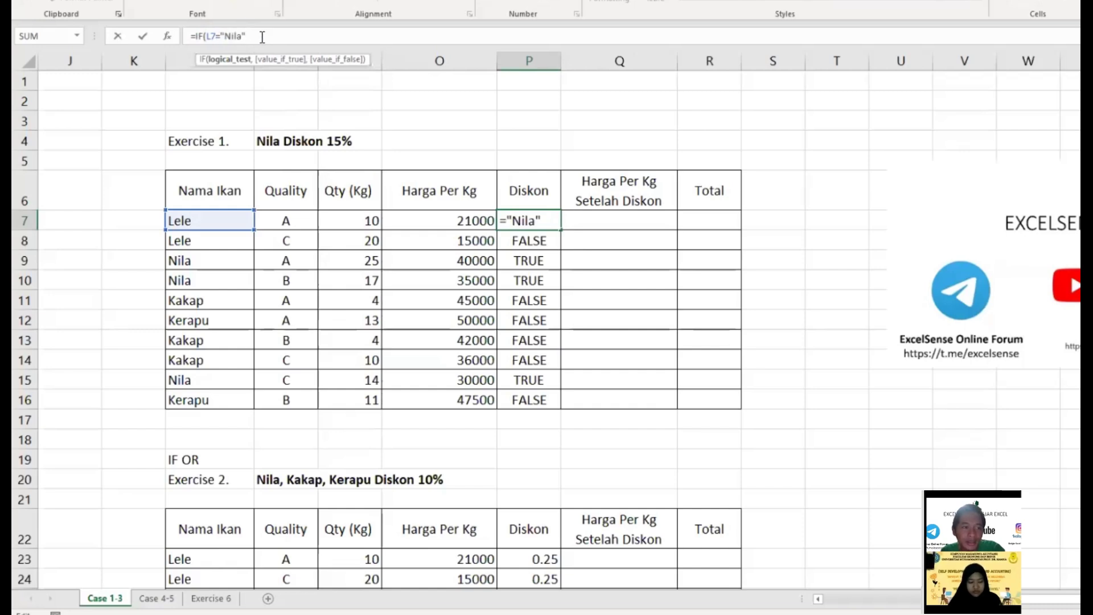
pyautogui.write(',')
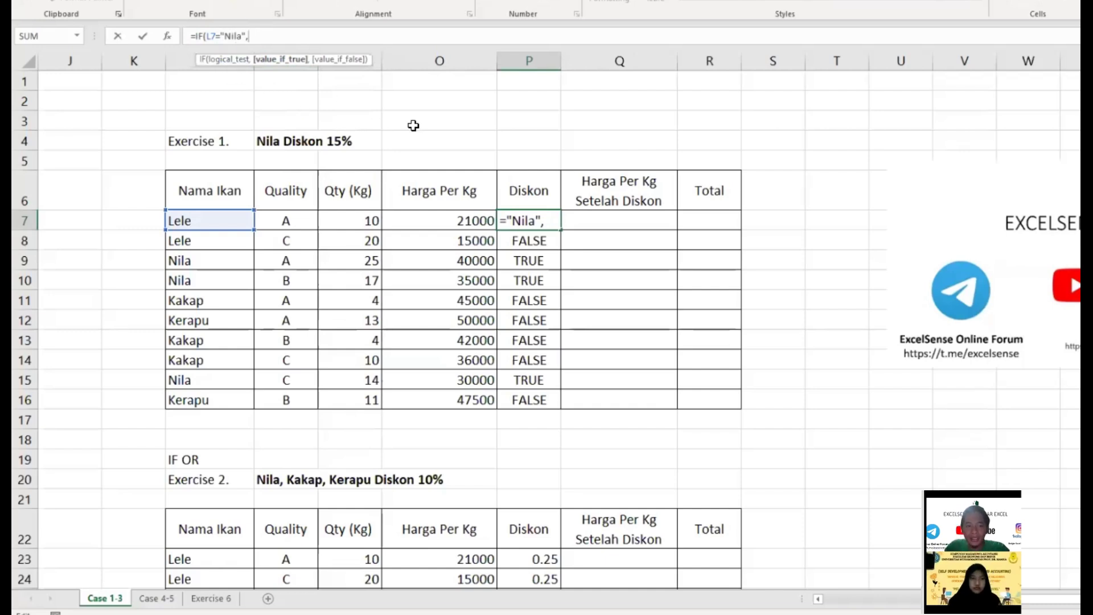
pyautogui.write('15%')
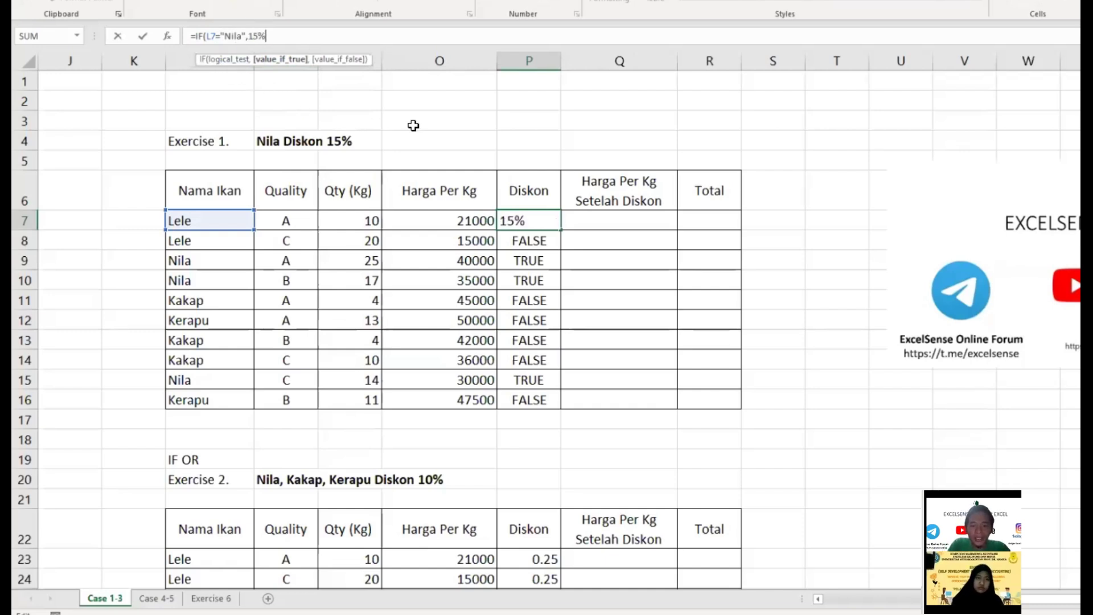
pyautogui.write(',0')
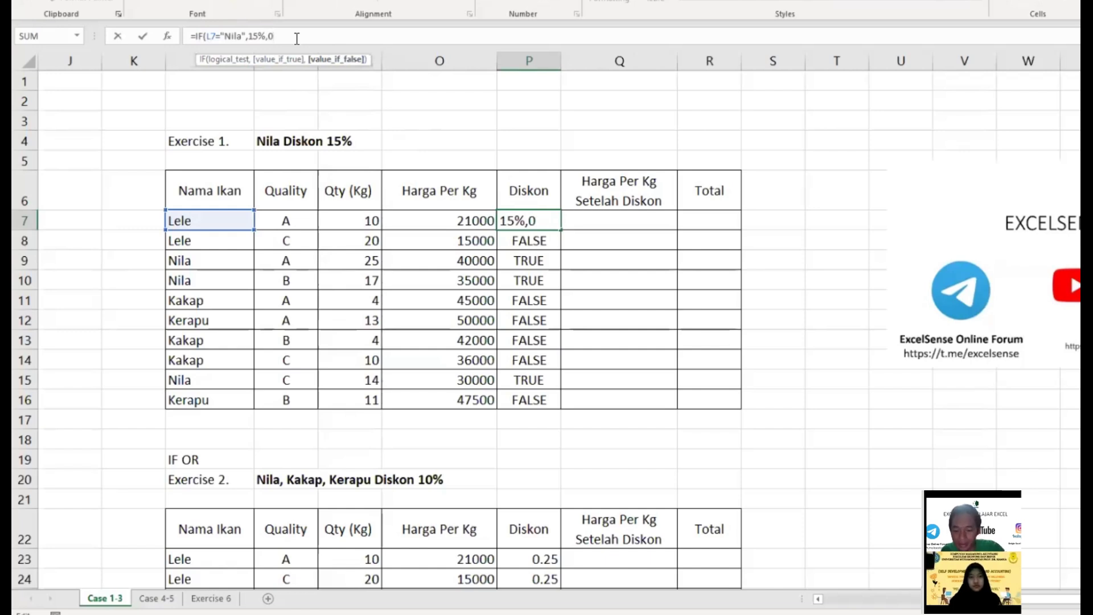
pyautogui.press('Return')
# Copy the IF formula from P7 down the Diskon column through P16 and format those cells as percentages.
pyautogui.click(552, 221)
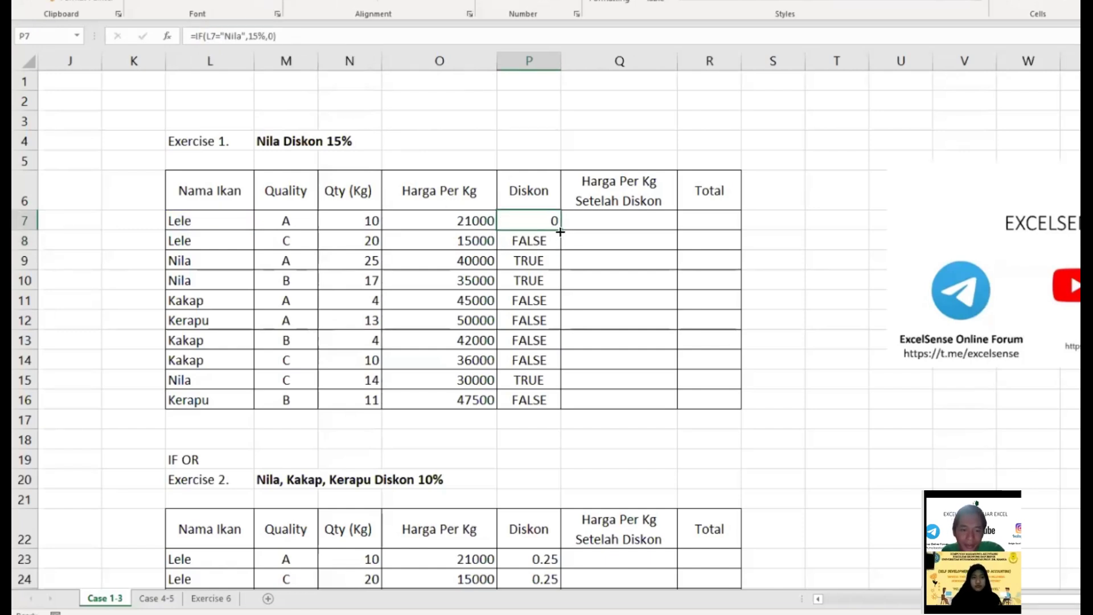
pyautogui.doubleClick(562, 230)
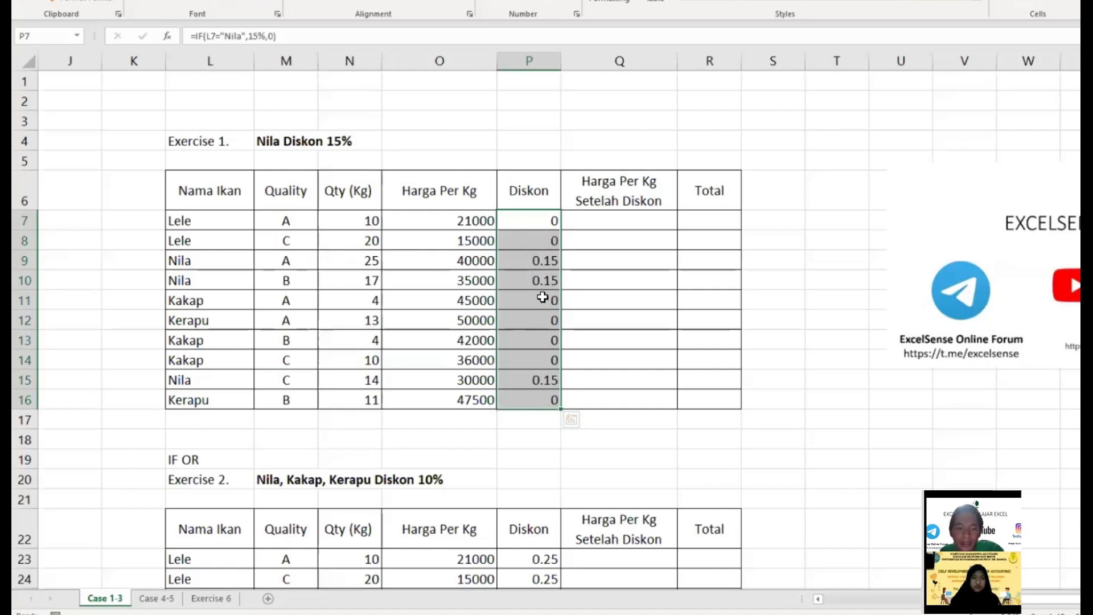
pyautogui.click(518, 1)
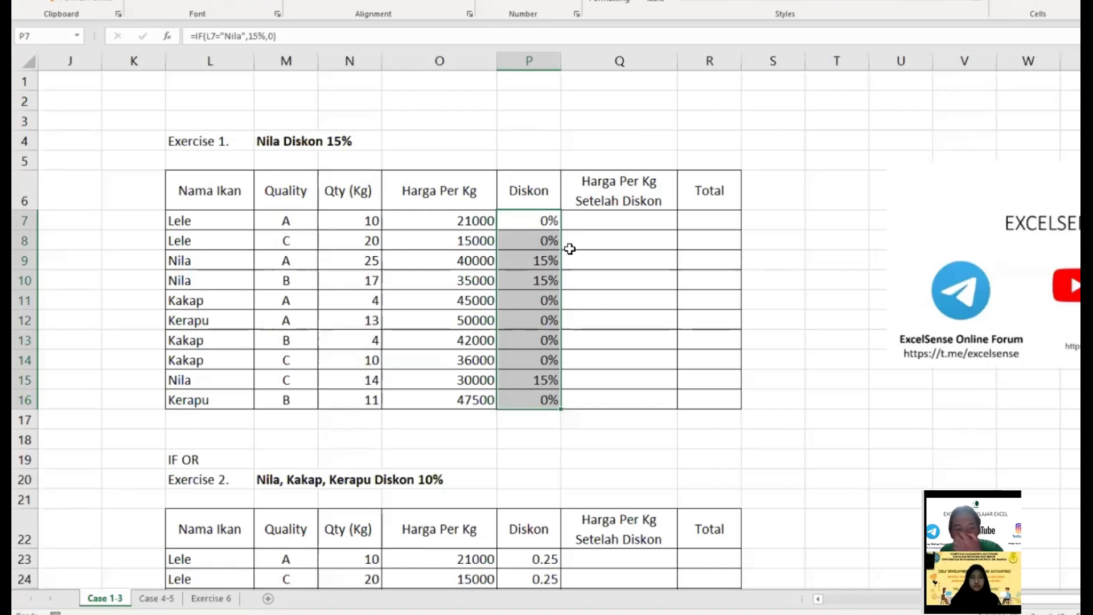
pyautogui.click(529, 220)
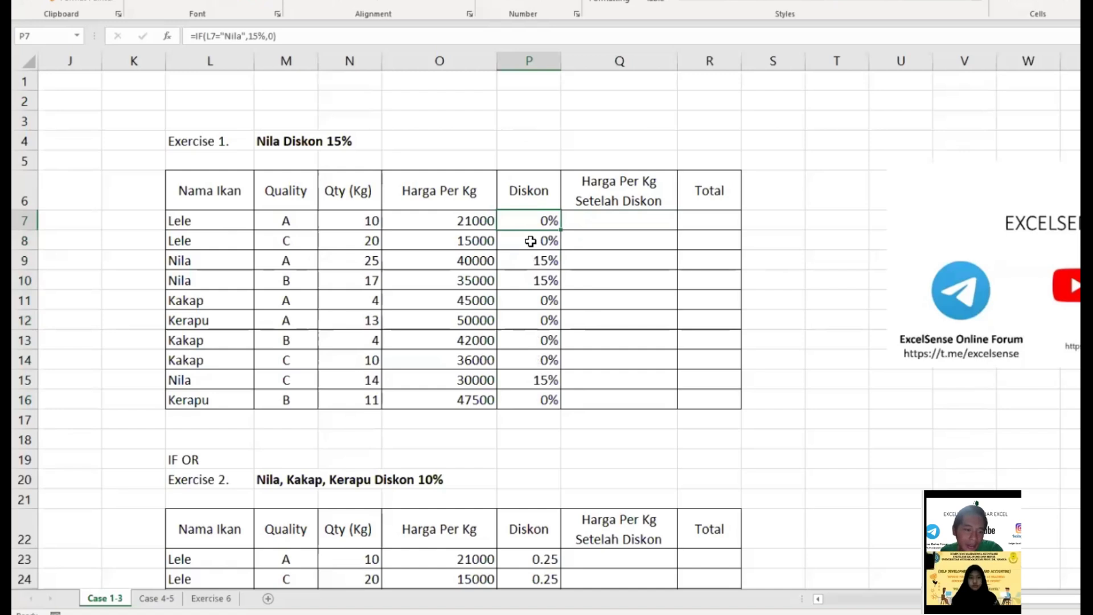
pyautogui.moveTo(545, 262); pyautogui.dragTo(525, 285)
pyautogui.click(549, 259)
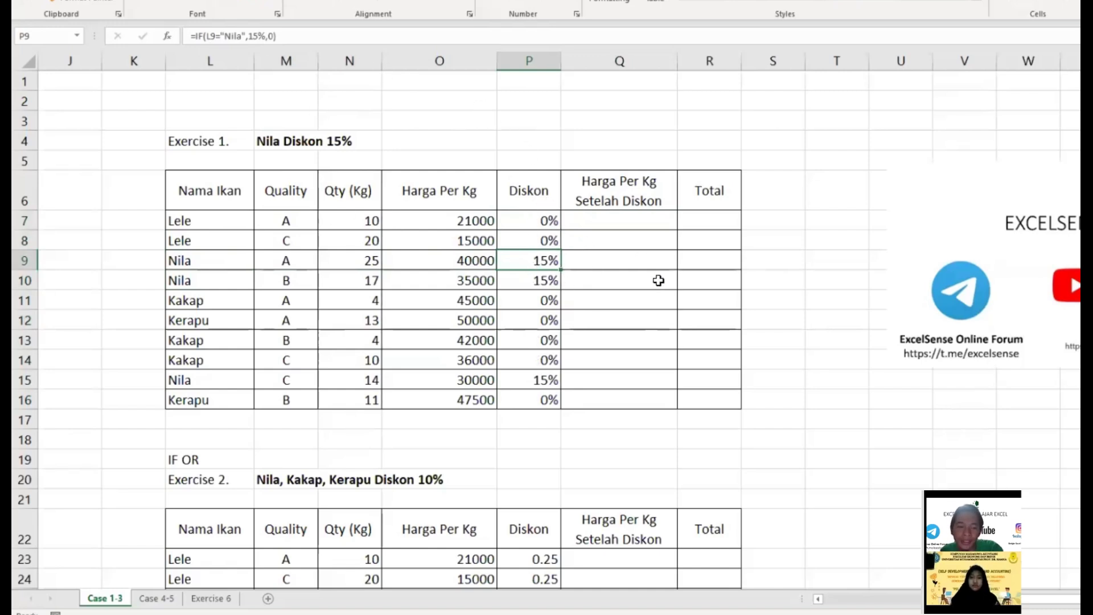
# Clear the existing Diskon formulas in P23:P32 of the Exercise 2 table.
pyautogui.scroll(-2, 550, 316)
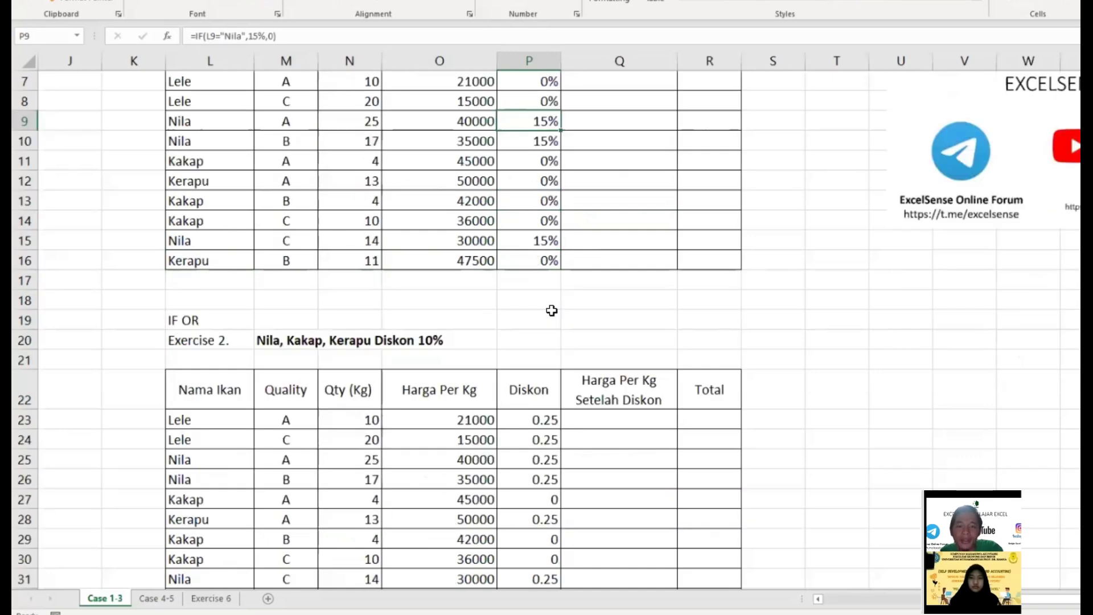
pyautogui.scroll(2, 548, 301)
pyautogui.scroll(-3, 568, 295)
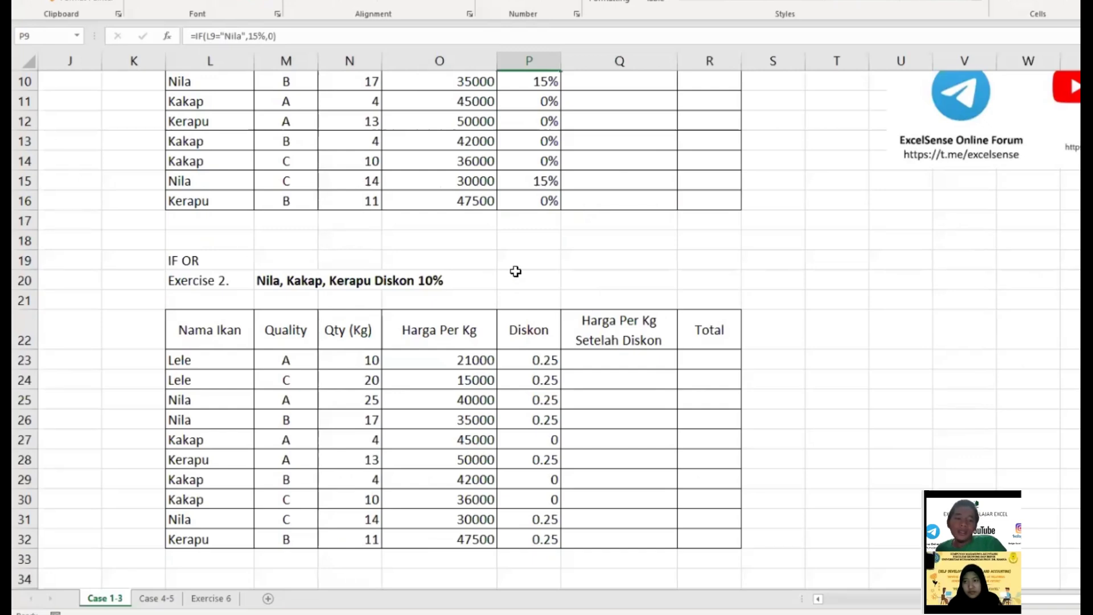
pyautogui.scroll(2, 513, 256)
pyautogui.scroll(-1, 522, 228)
pyautogui.scroll(-1, 620, 295)
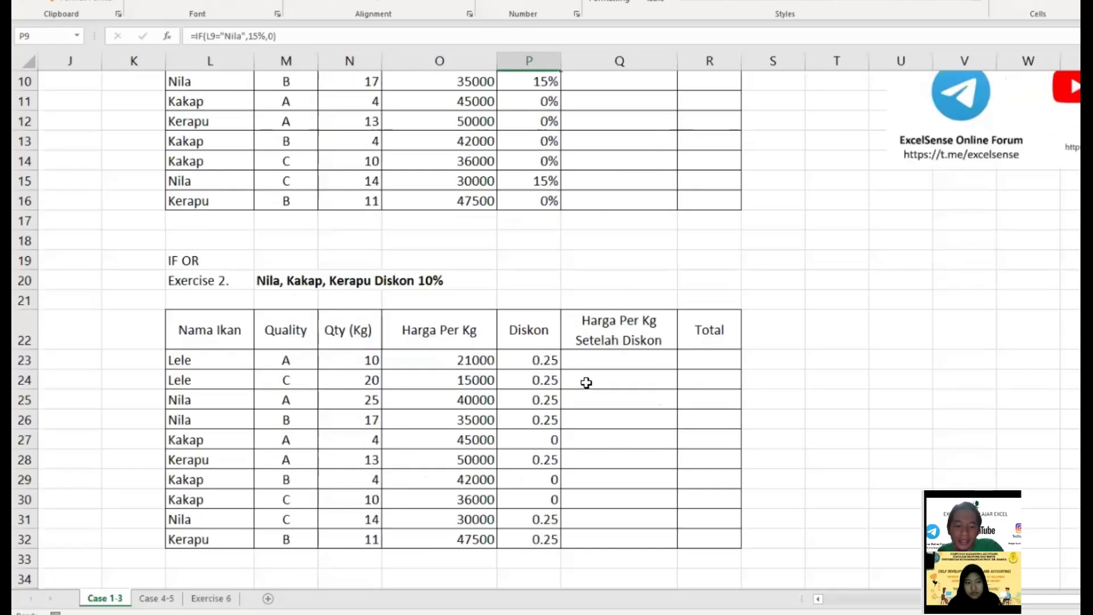
pyautogui.moveTo(548, 361); pyautogui.dragTo(538, 539)
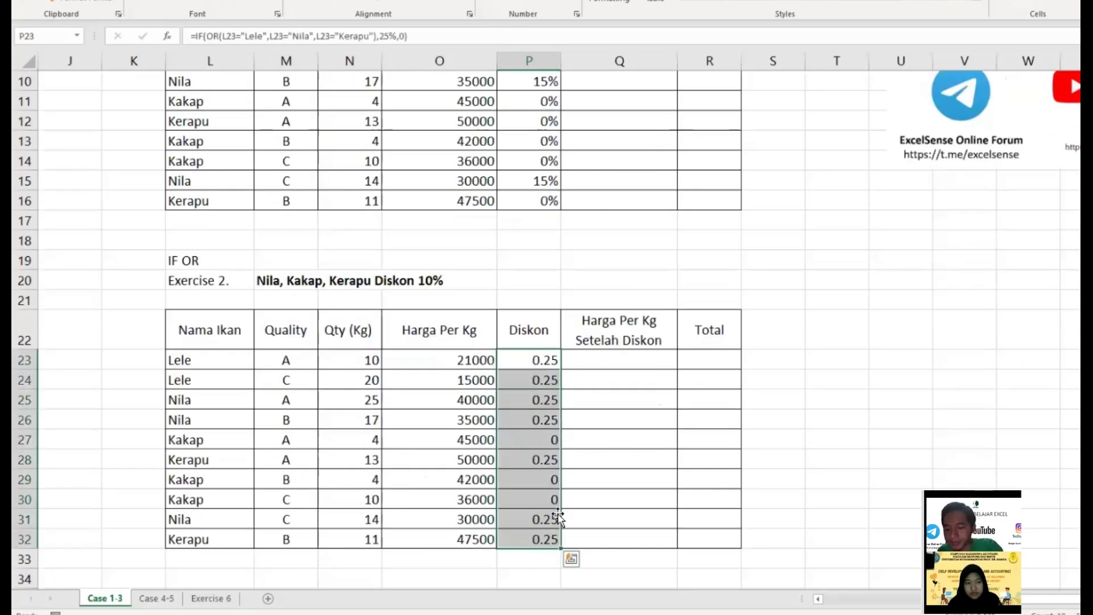
pyautogui.press('Delete')
# Enter the logical test =L23="Nila" in Diskon cell P23 of the Exercise 2 table.
pyautogui.scroll(1, 540, 374)
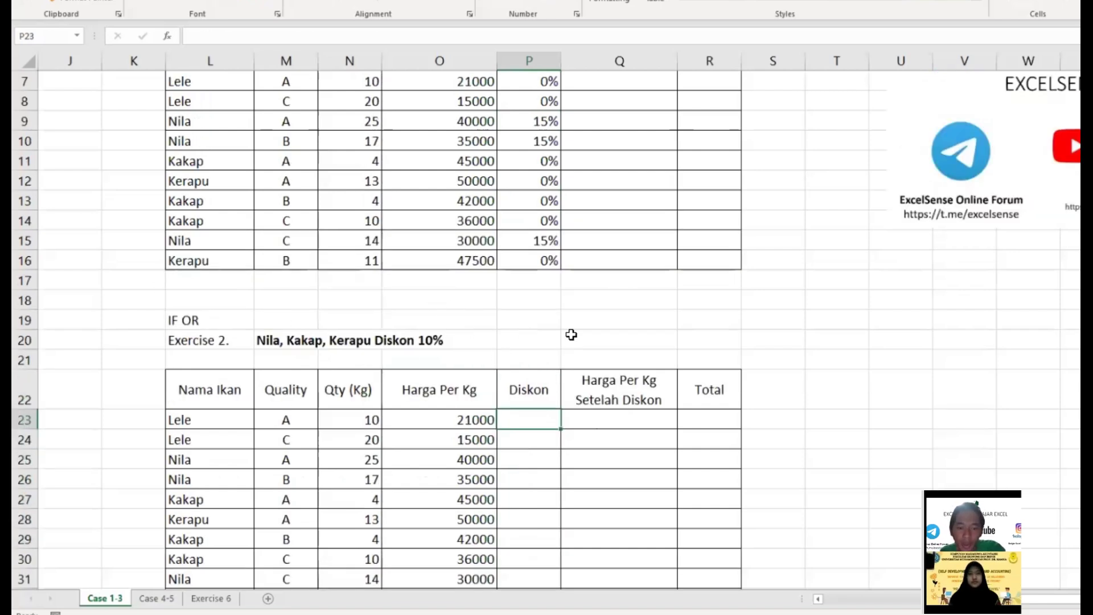
pyautogui.scroll(-1, 571, 335)
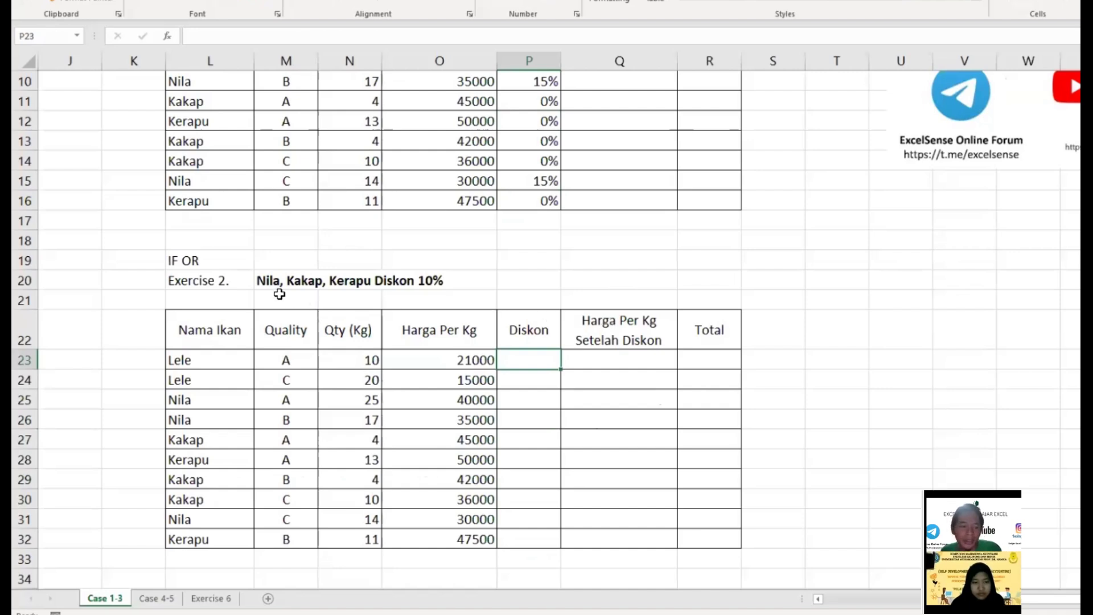
pyautogui.scroll(3, 584, 315)
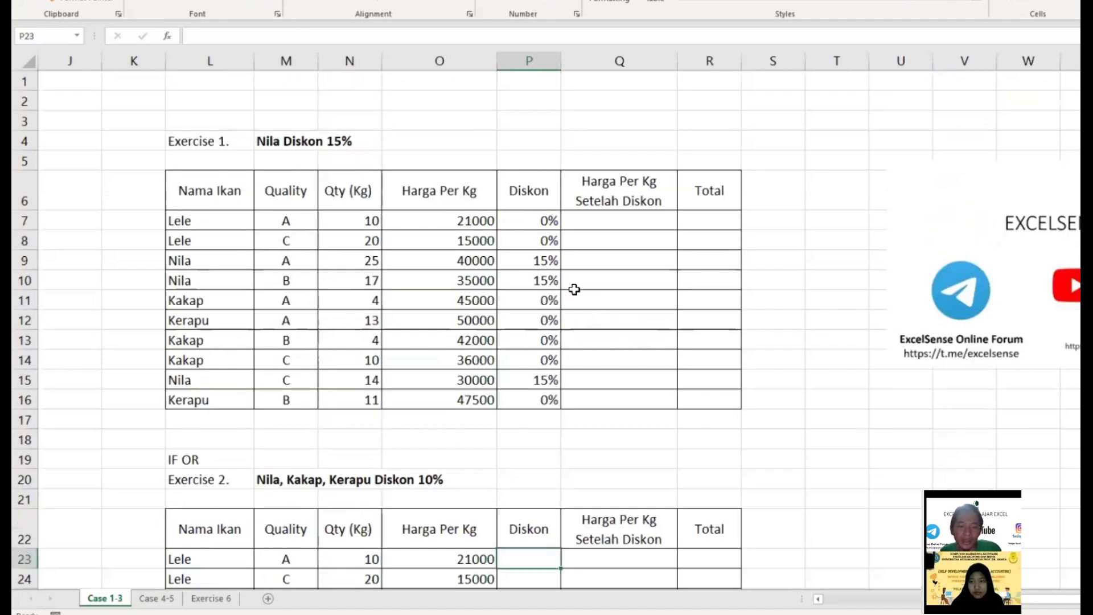
pyautogui.scroll(-3, 410, 361)
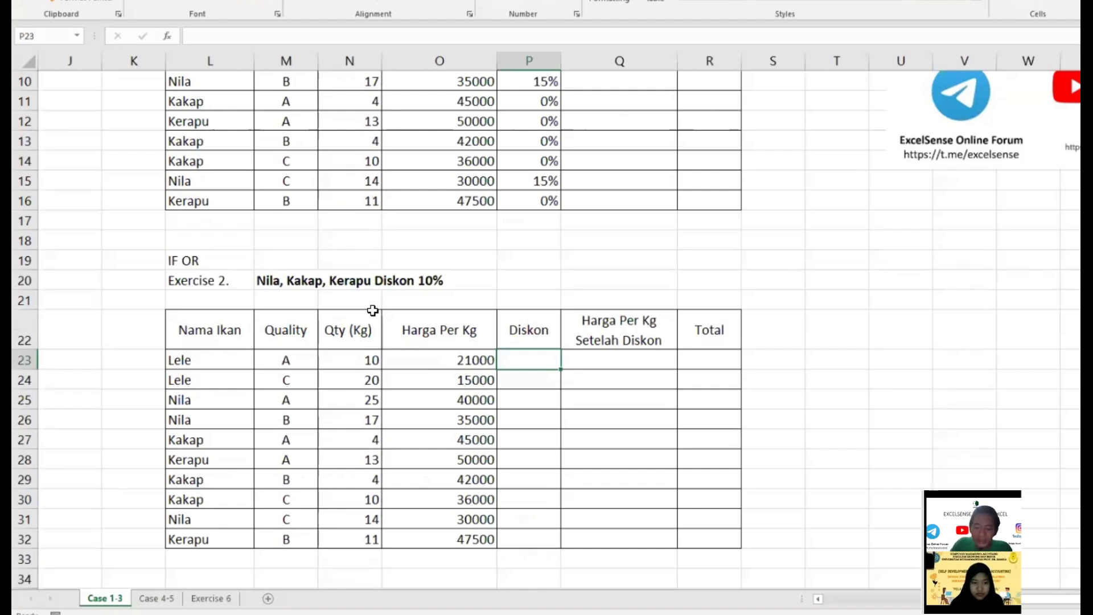
pyautogui.write('=')
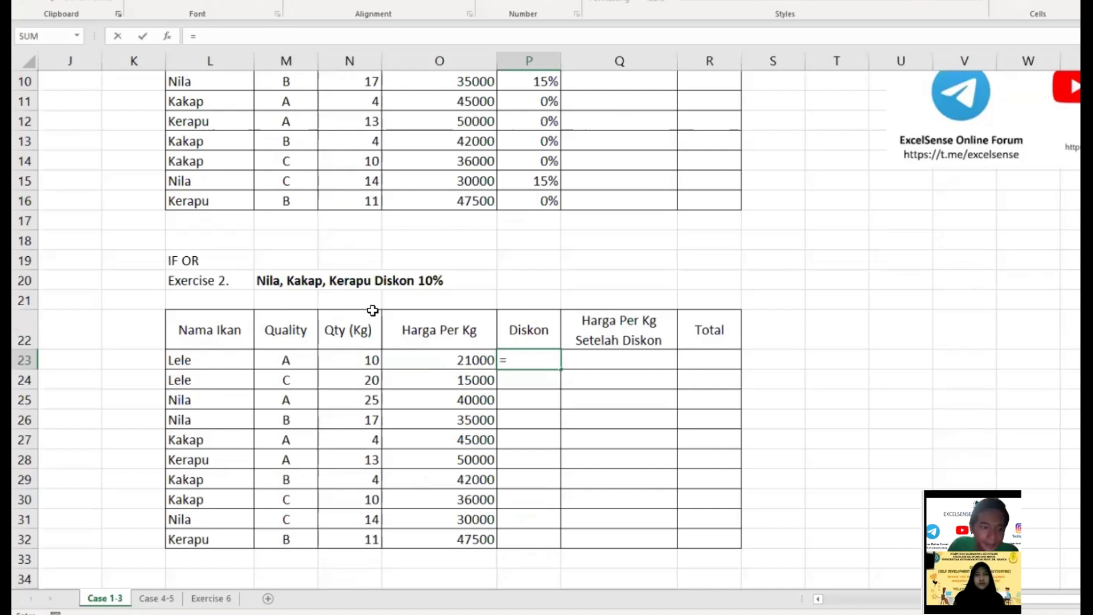
pyautogui.press('Left')
pyautogui.press('Left')
pyautogui.press('Left')
pyautogui.press('Left')
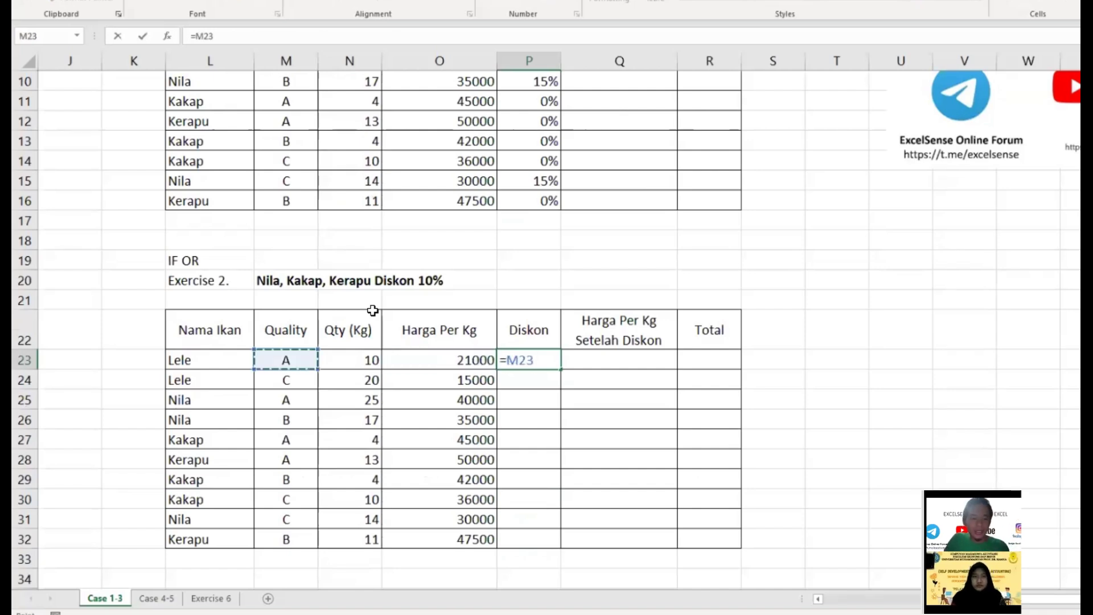
pyautogui.write('="')
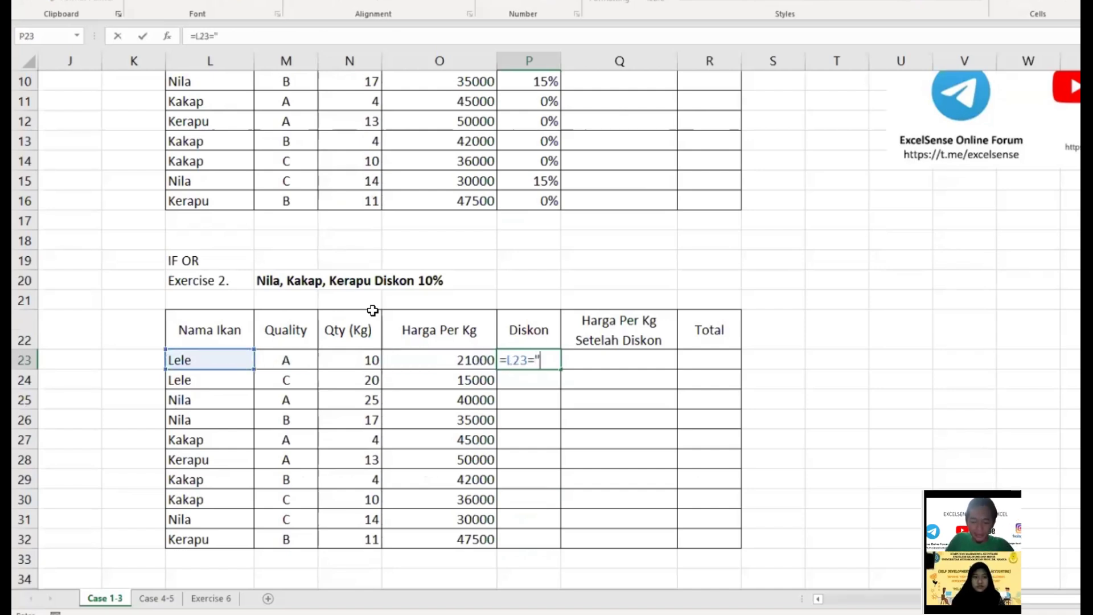
pyautogui.write('Nila"')
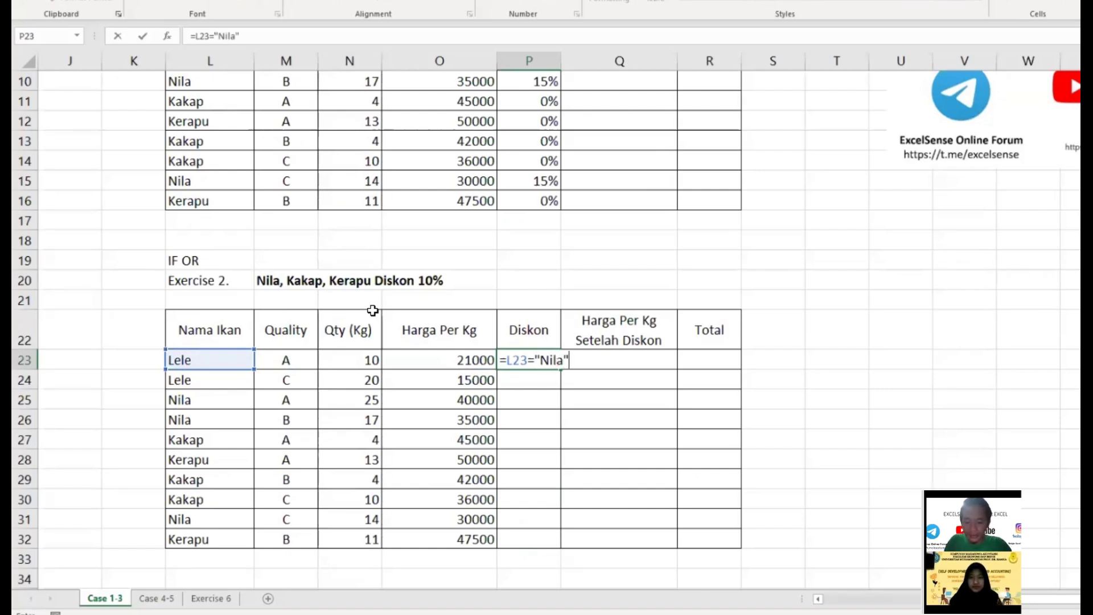
pyautogui.press('Return')
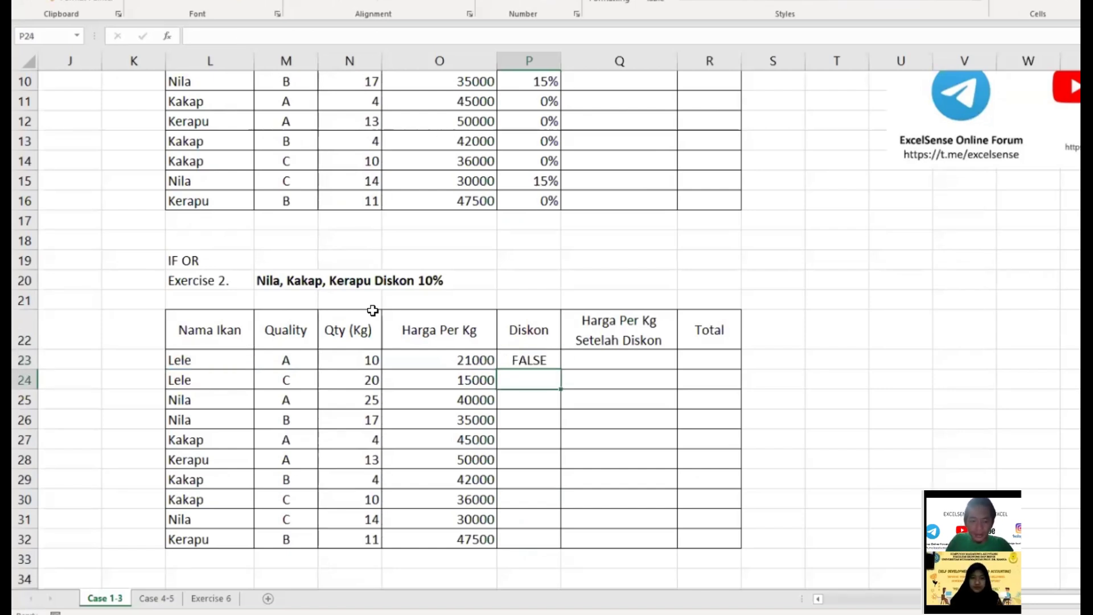
pyautogui.press('Up')
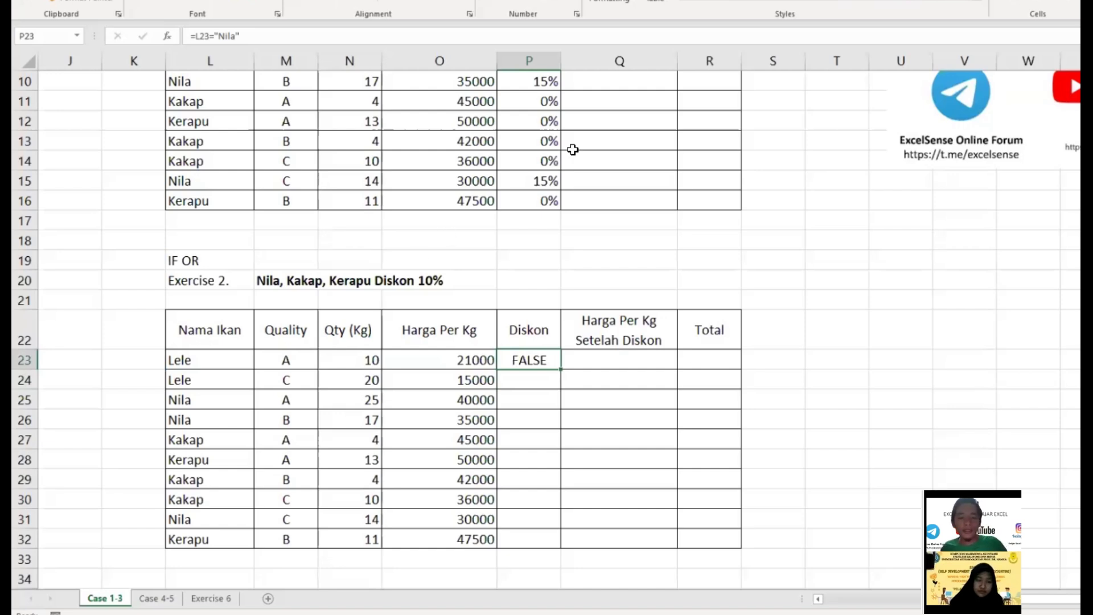
# Insert two blank columns between the Diskon and Harga Per Kg Setelah Diskon columns.
pyautogui.click(634, 60)
pyautogui.rightClick(633, 60)
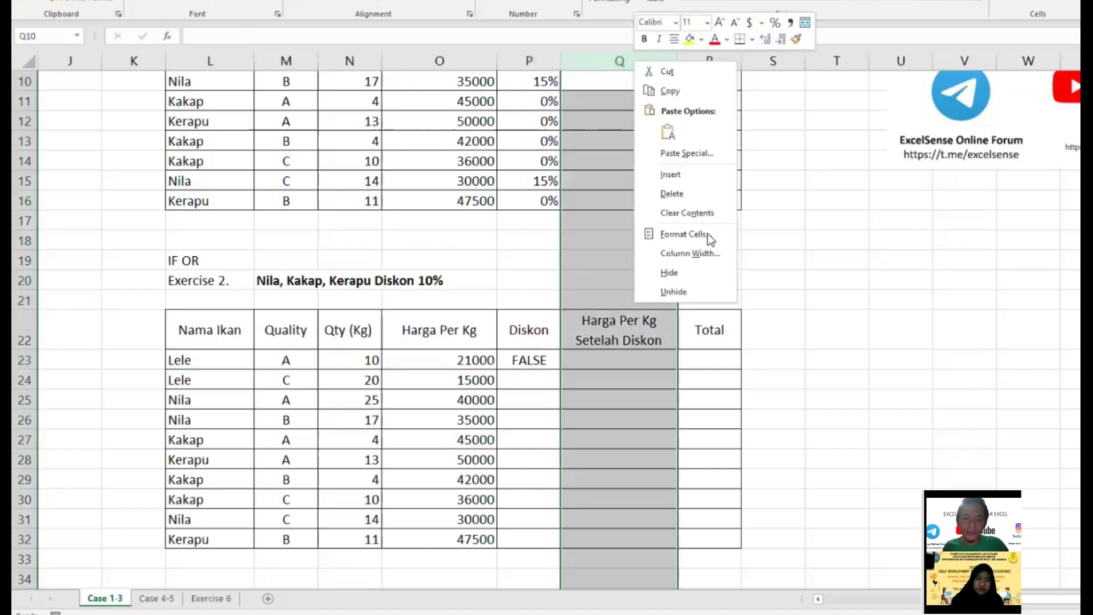
pyautogui.click(709, 181)
pyautogui.click(665, 60)
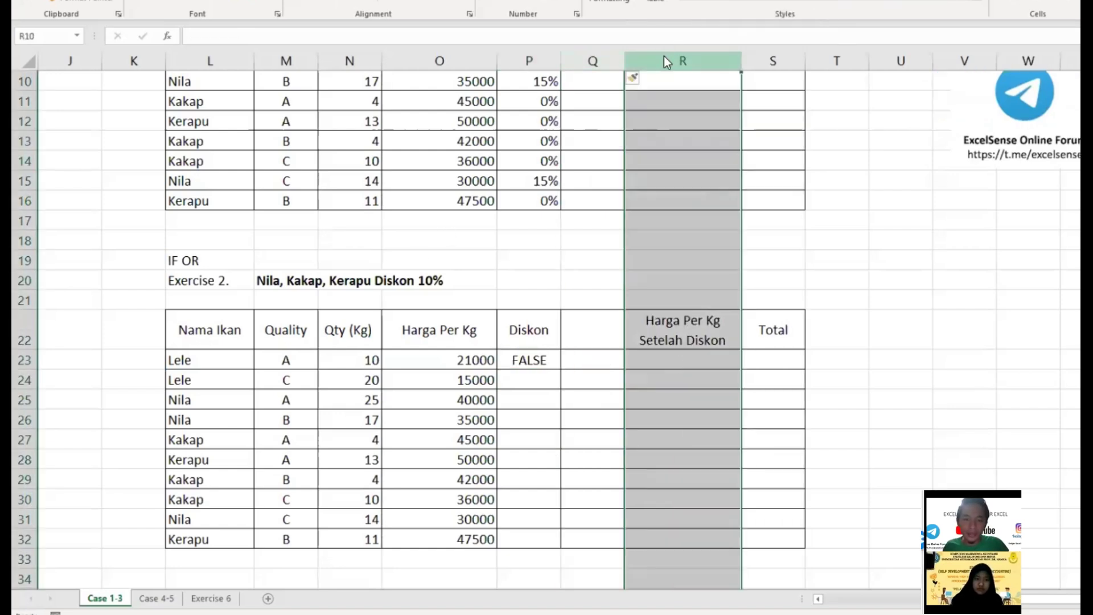
pyautogui.rightClick(664, 59)
pyautogui.click(713, 178)
# Enter the logical test =L23="Kakap" in Q23, beside the Nila test.
pyautogui.click(587, 360)
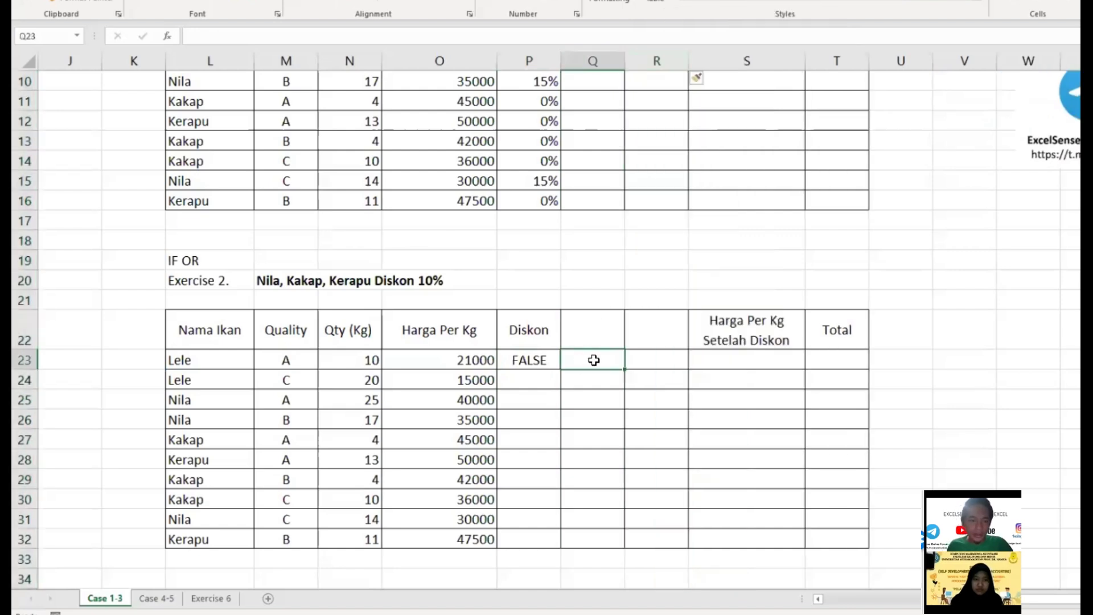
pyautogui.write('=')
pyautogui.press('Left')
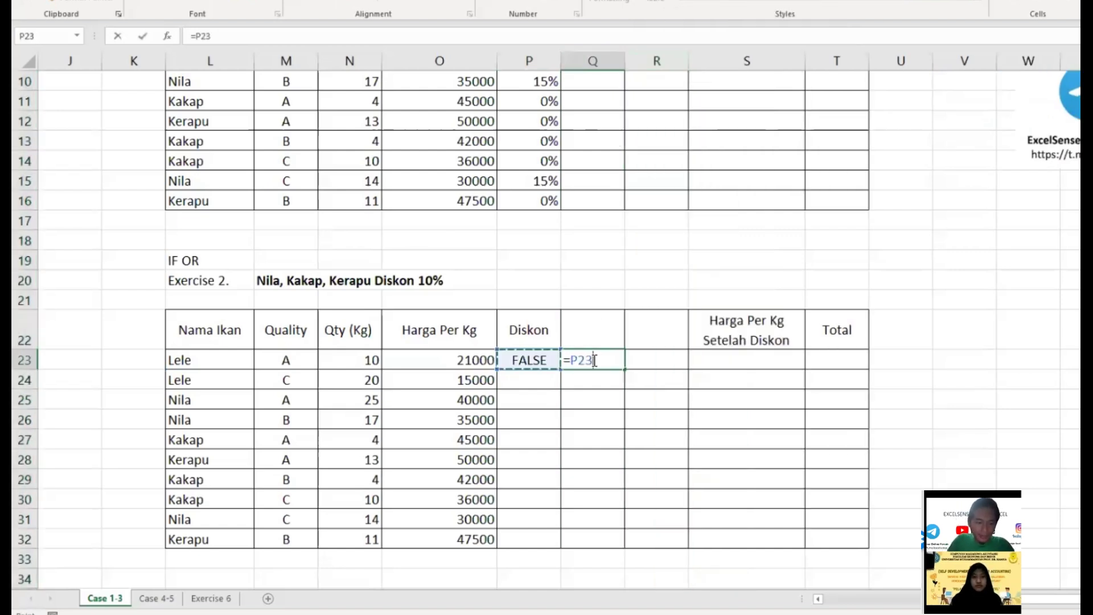
pyautogui.press('Left')
pyautogui.press('Left')
pyautogui.press('Left')
pyautogui.press('Left')
pyautogui.write('=')
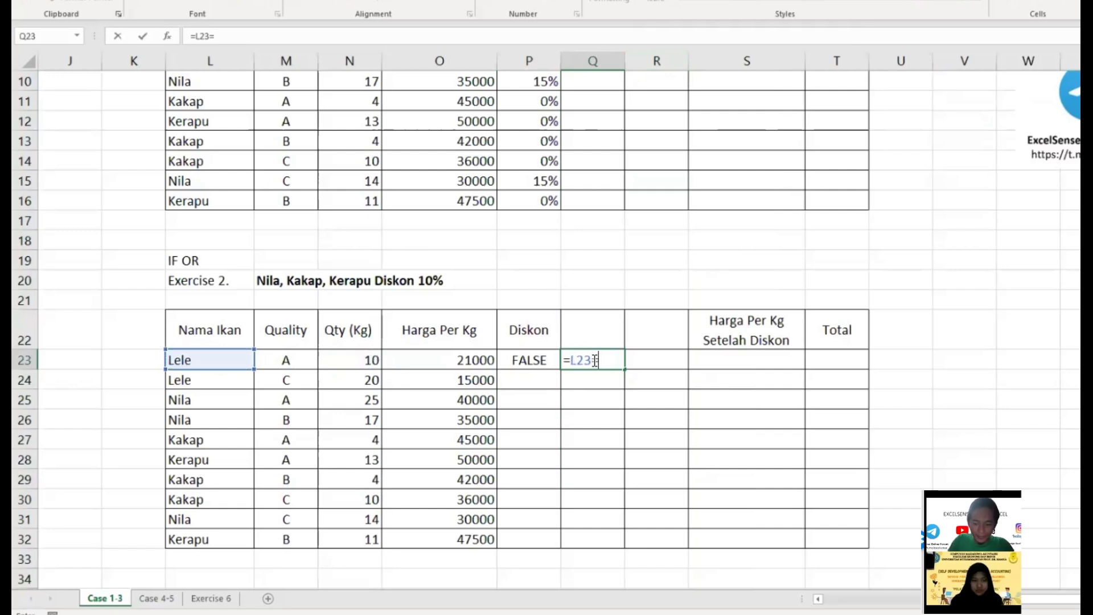
pyautogui.write('"Kakap')
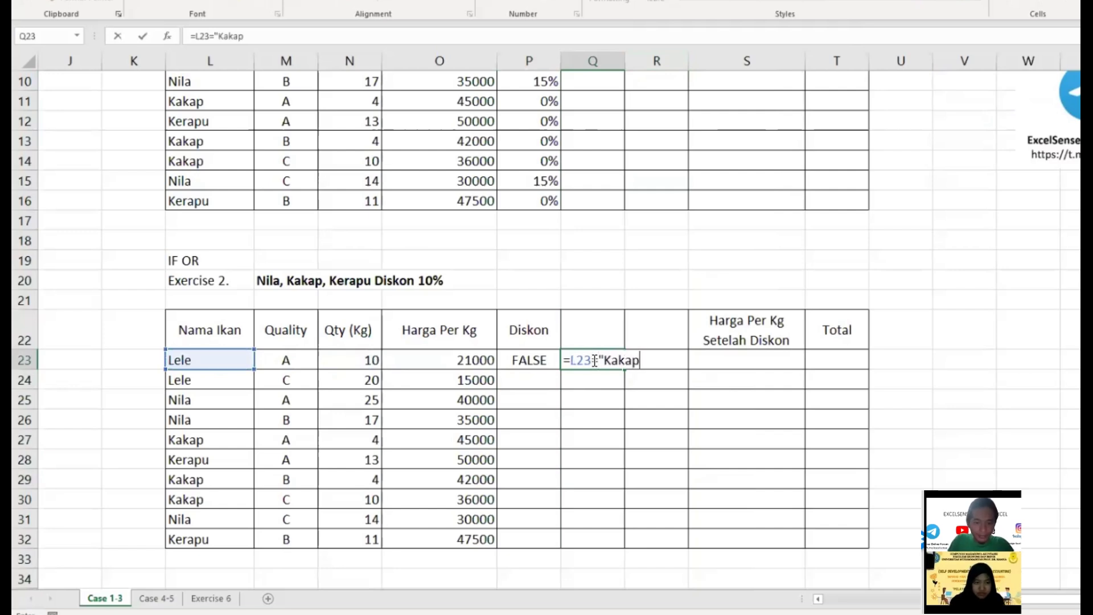
pyautogui.write('"')
pyautogui.press('Return')
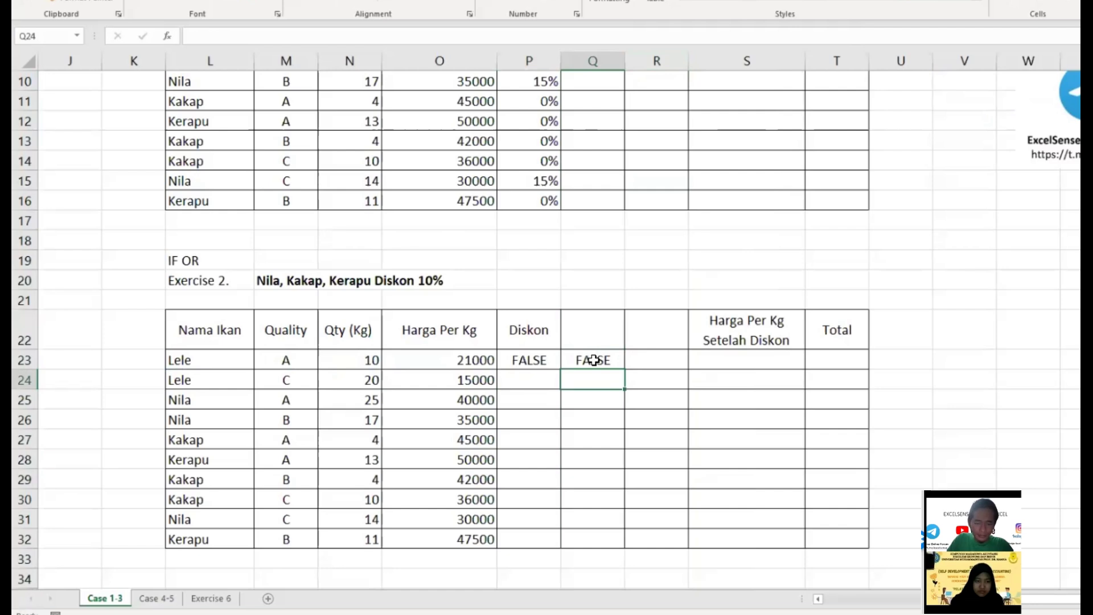
pyautogui.click(594, 360)
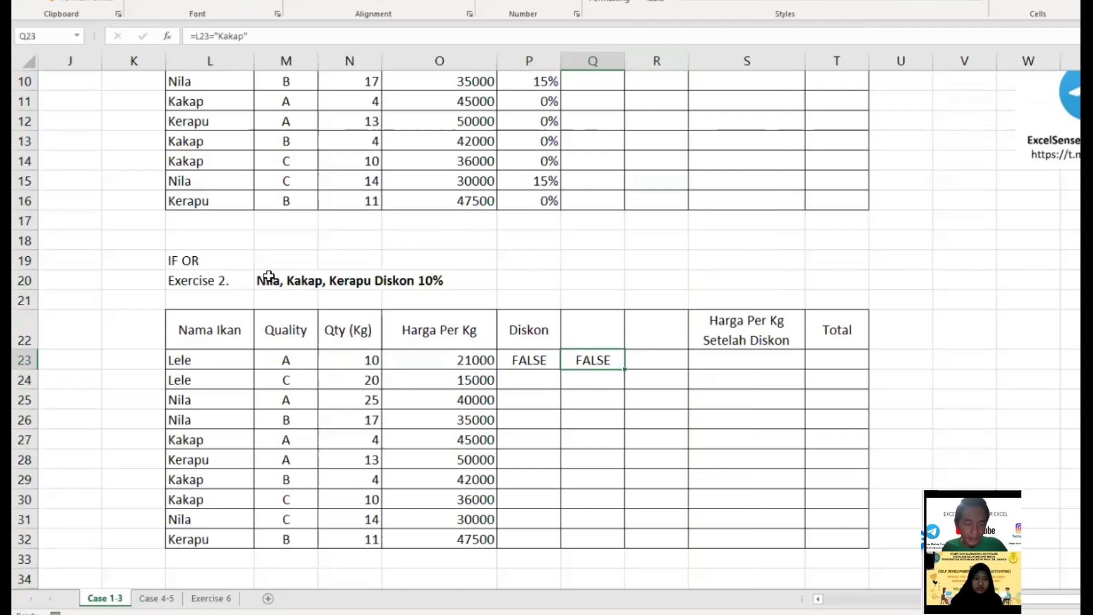
# Enter the logical test =L23="Kerapu" in R23, beside the Kakap test.
pyautogui.click(643, 363)
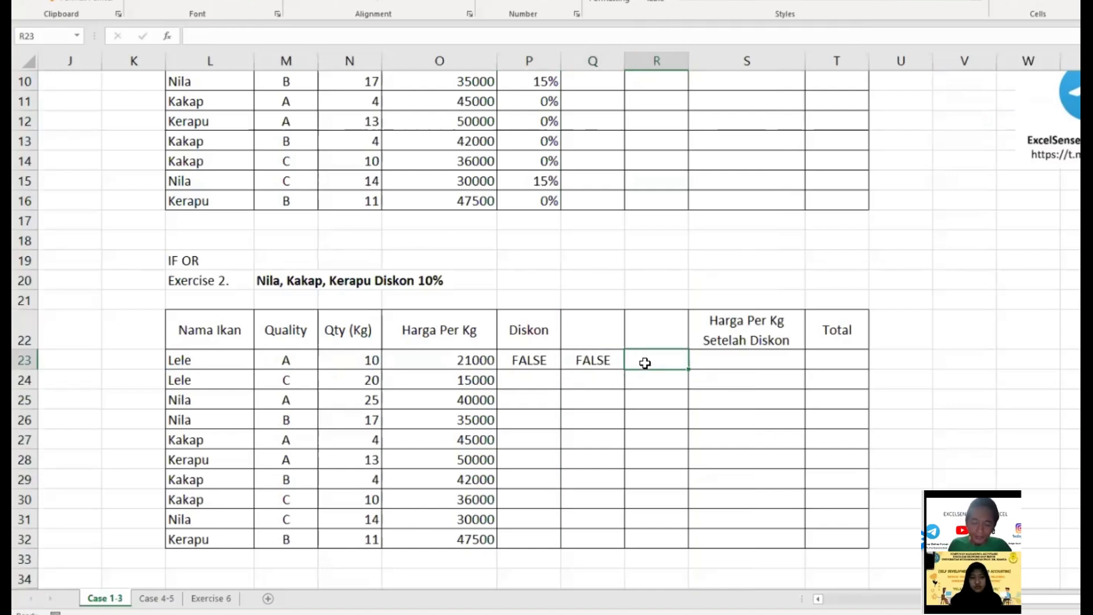
pyautogui.write('=')
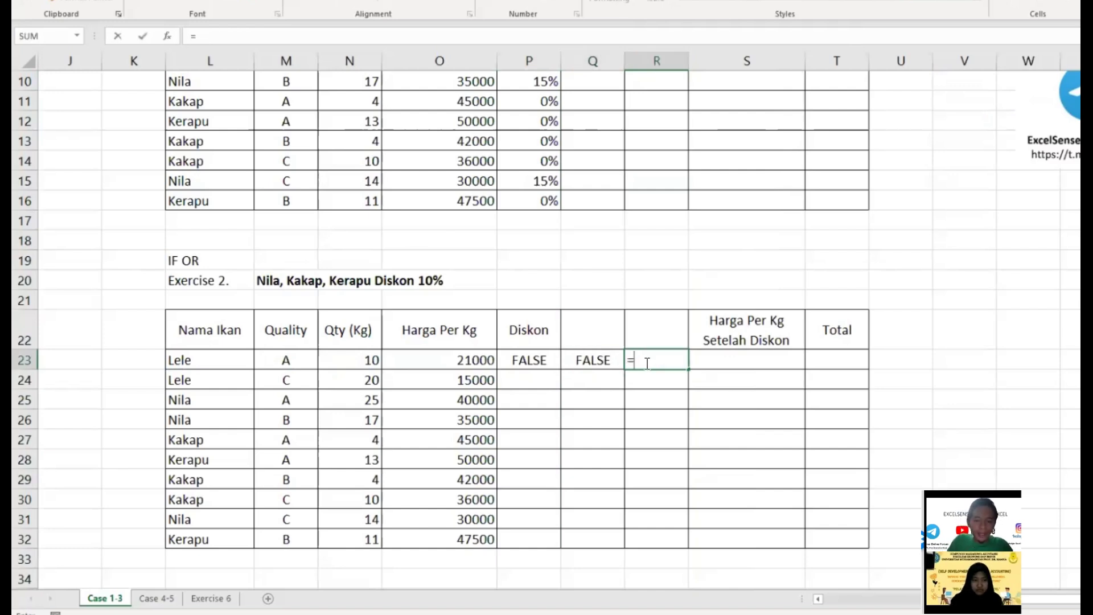
pyautogui.press('Left')
pyautogui.press('Left')
pyautogui.press('Left')
pyautogui.press('Left')
pyautogui.press('Left')
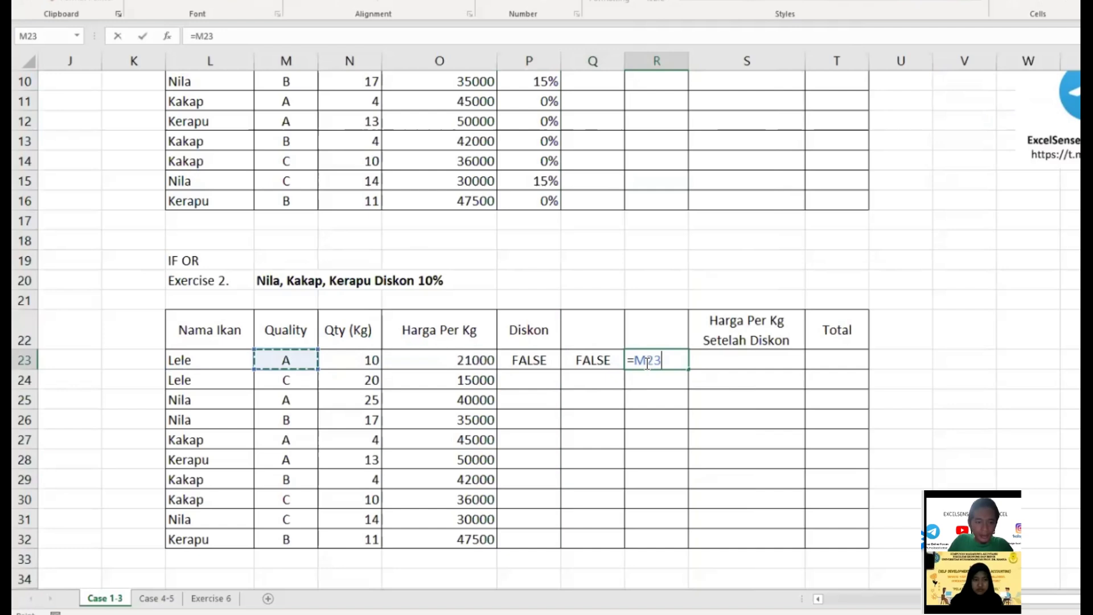
pyautogui.press('Left')
pyautogui.write('=')
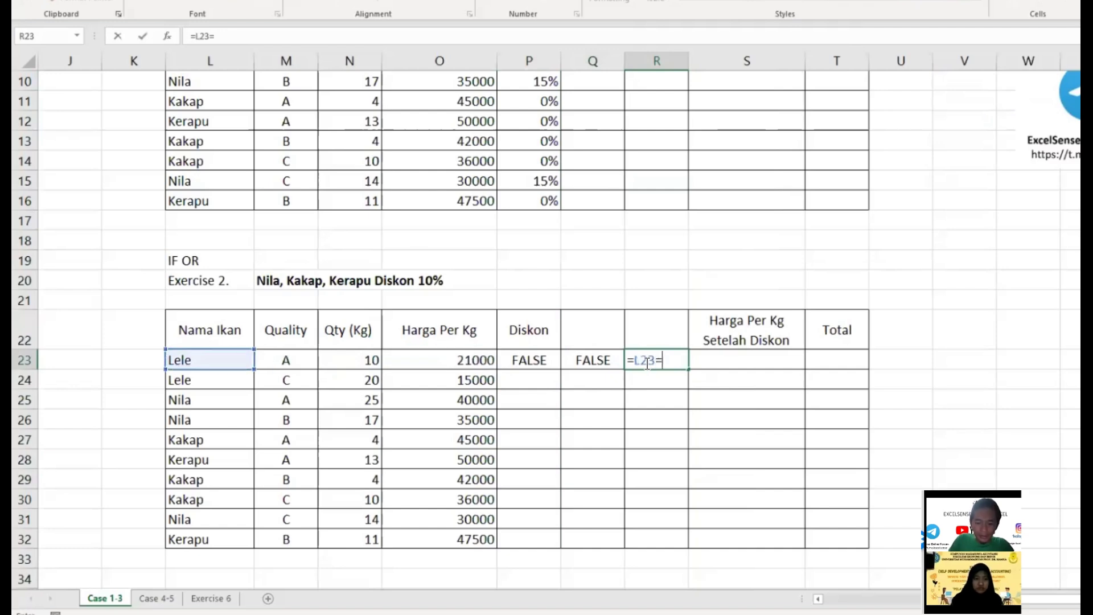
pyautogui.write('"Kerapu')
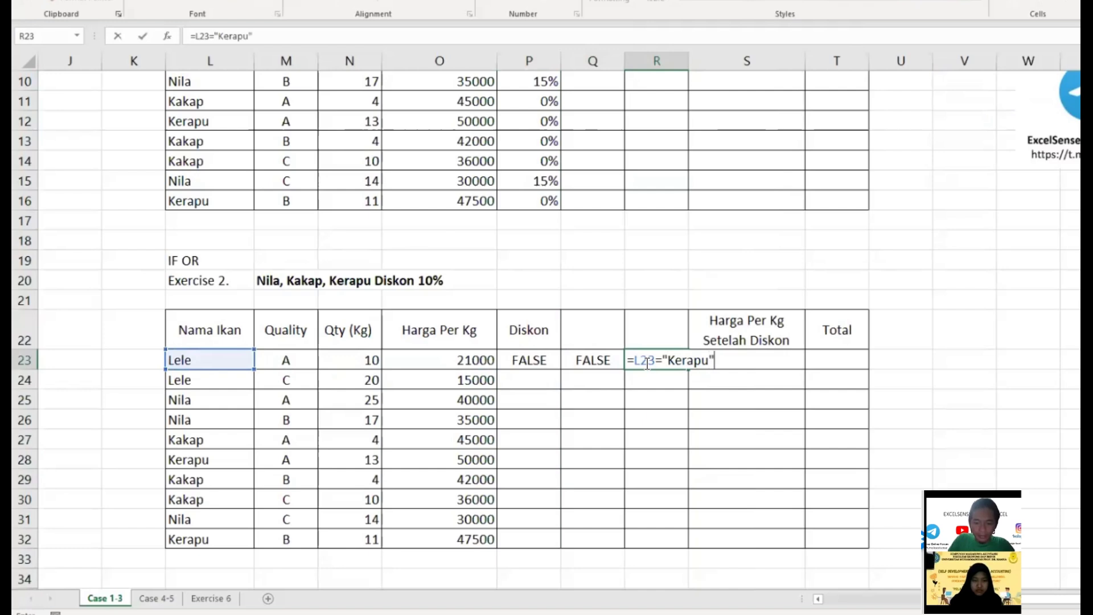
pyautogui.hotkey('ctrl', 'Return')
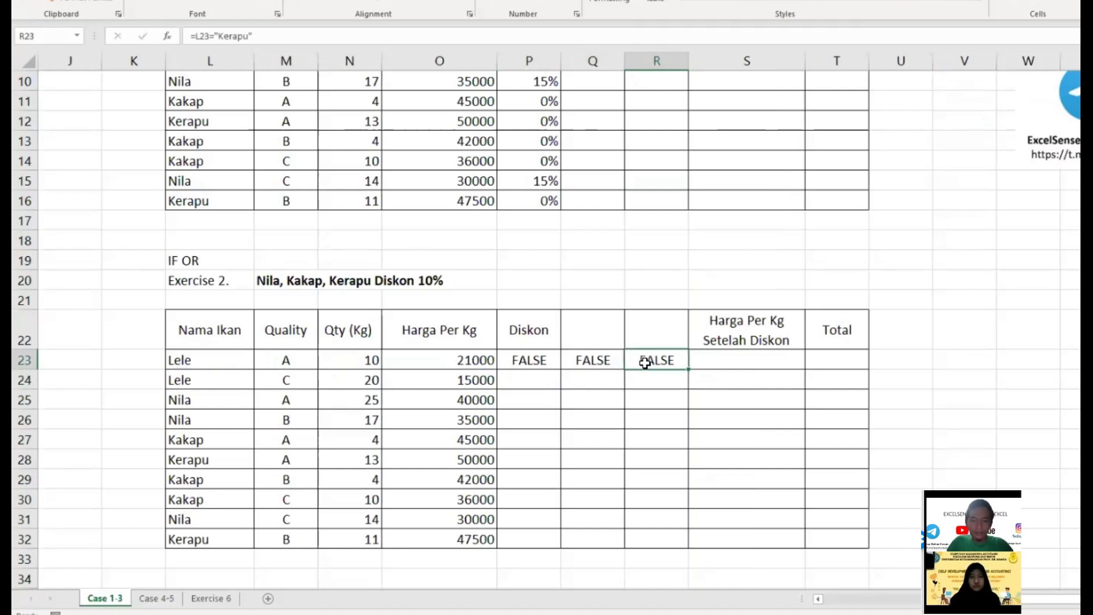
# Fill the Nila, Kakap and Kerapu tests in P23:R23 down to row 32 of the Exercise 2 table.
pyautogui.click(591, 361)
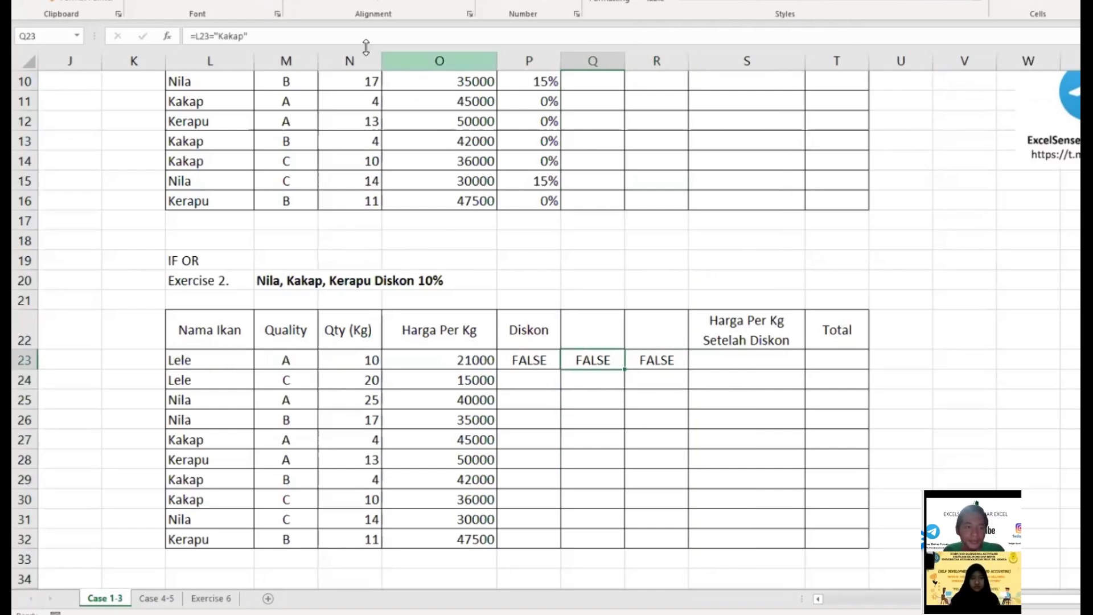
pyautogui.click(359, 37)
pyautogui.hotkey('ctrl', 'Return')
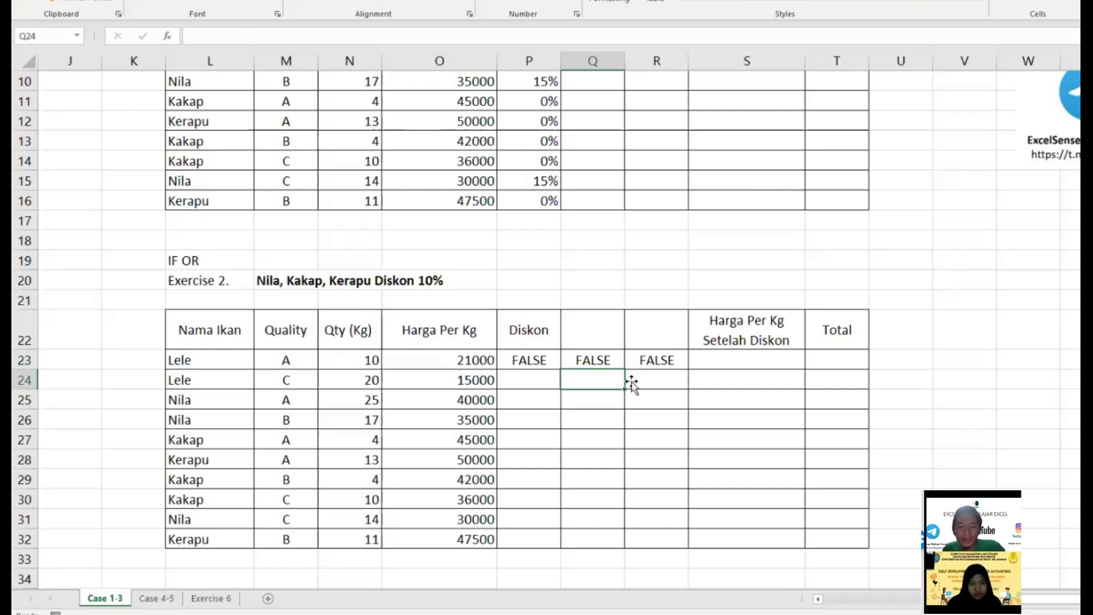
pyautogui.moveTo(528, 364); pyautogui.dragTo(663, 359)
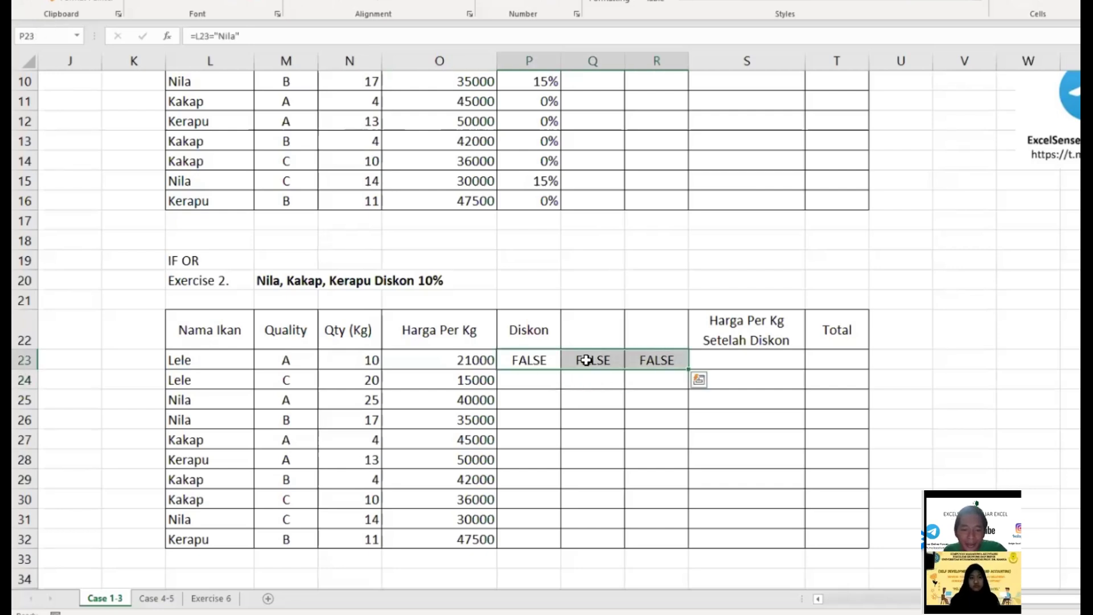
pyautogui.click(553, 363)
pyautogui.doubleClick(560, 369)
pyautogui.click(584, 360)
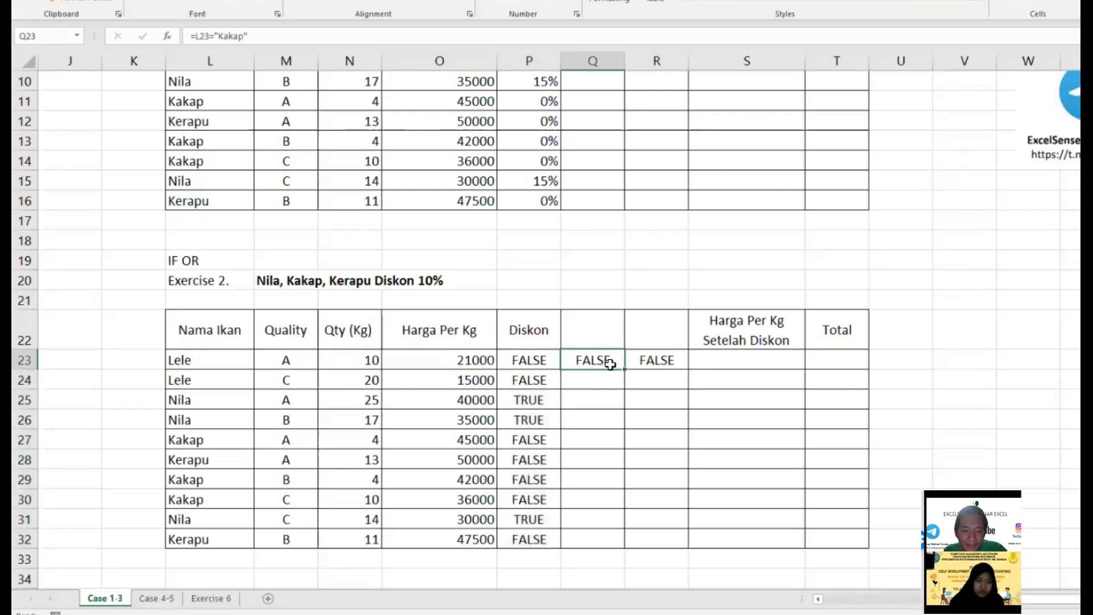
pyautogui.doubleClick(623, 366)
pyautogui.click(667, 365)
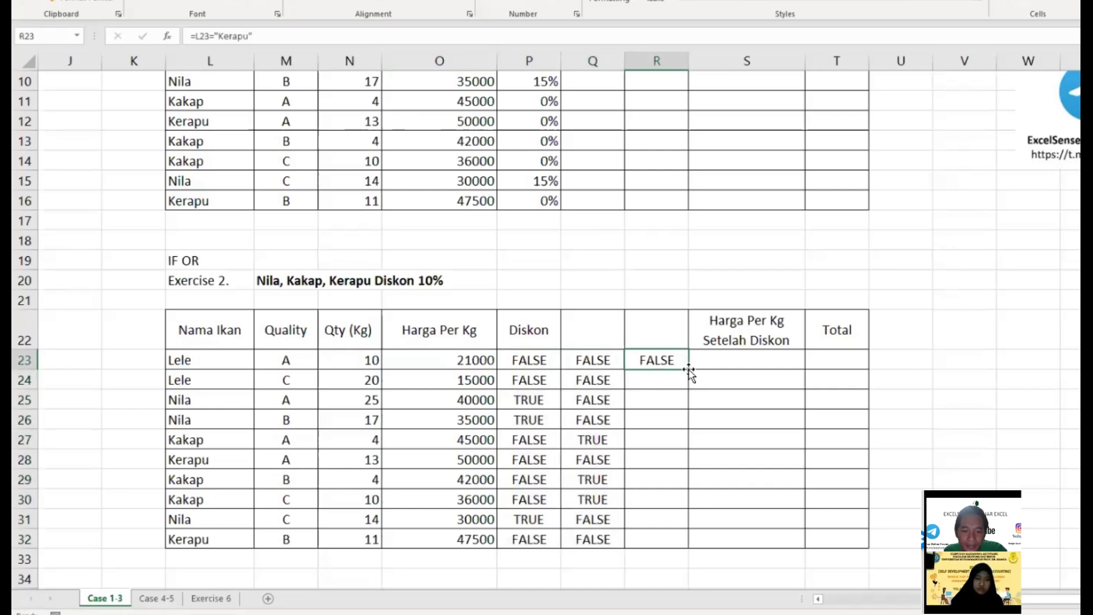
pyautogui.doubleClick(688, 369)
# Examine the results of the three logical tests in the Exercise 2 table, especially across the Nila row 25.
pyautogui.click(533, 332)
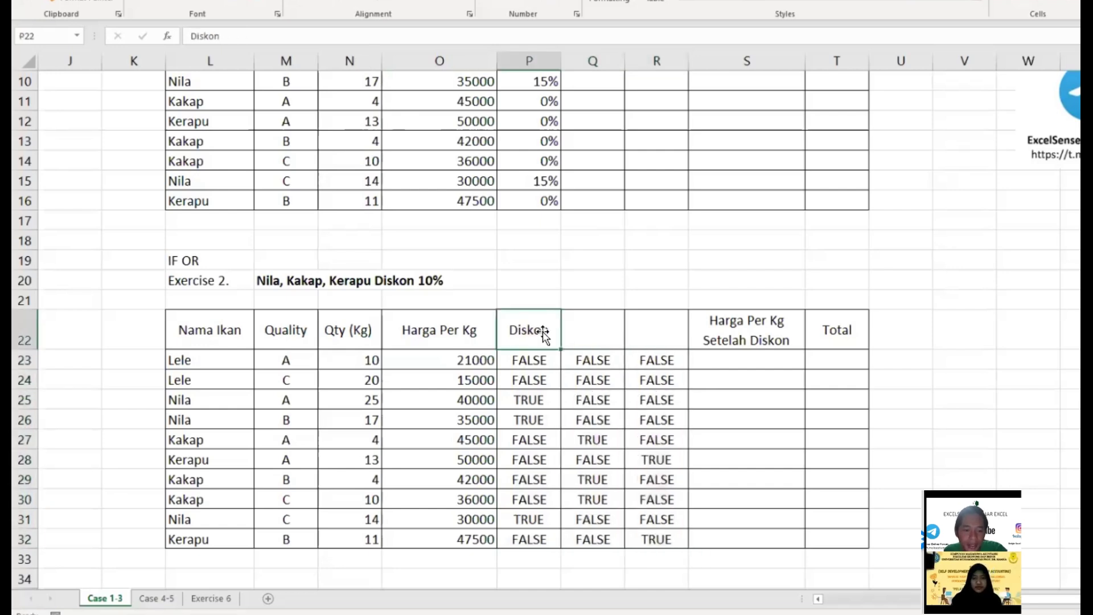
pyautogui.click(582, 336)
pyautogui.click(655, 337)
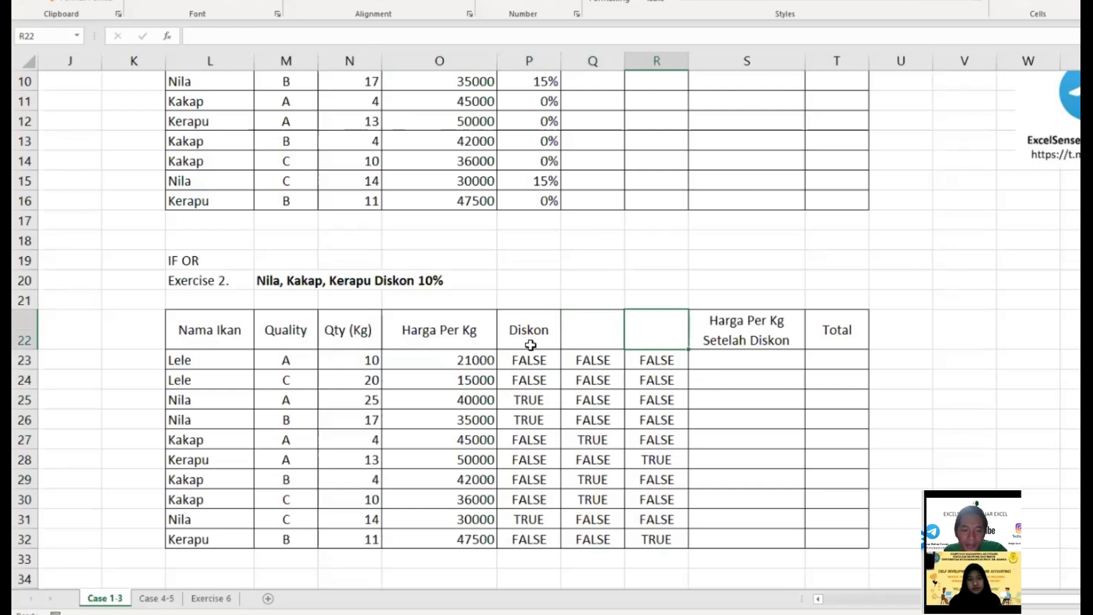
pyautogui.moveTo(527, 361); pyautogui.dragTo(665, 366)
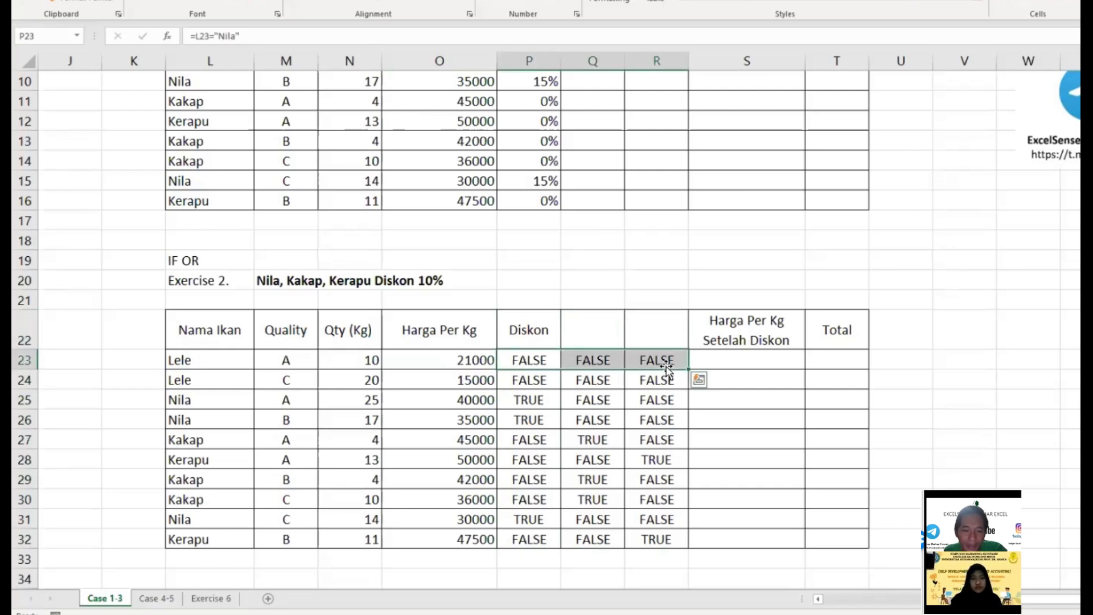
pyautogui.click(526, 419)
pyautogui.click(531, 401)
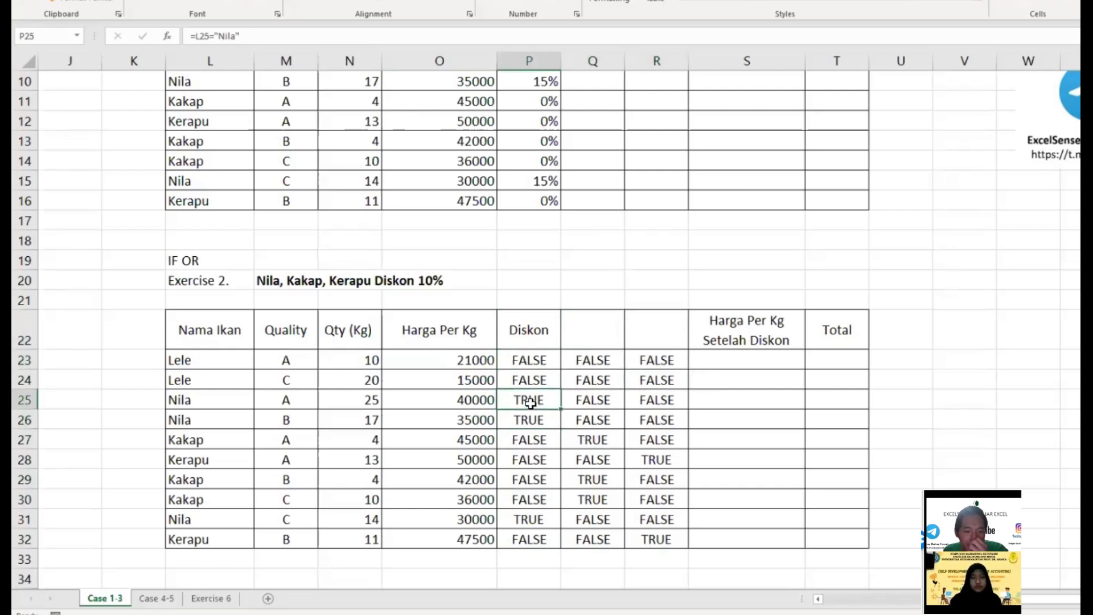
pyautogui.click(17, 402)
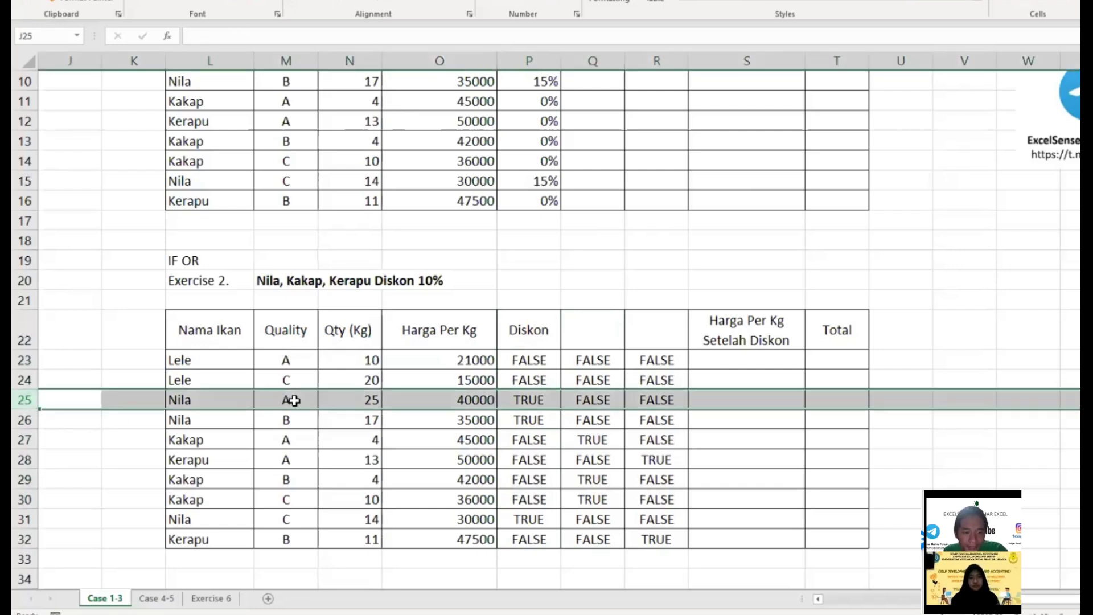
pyautogui.click(536, 402)
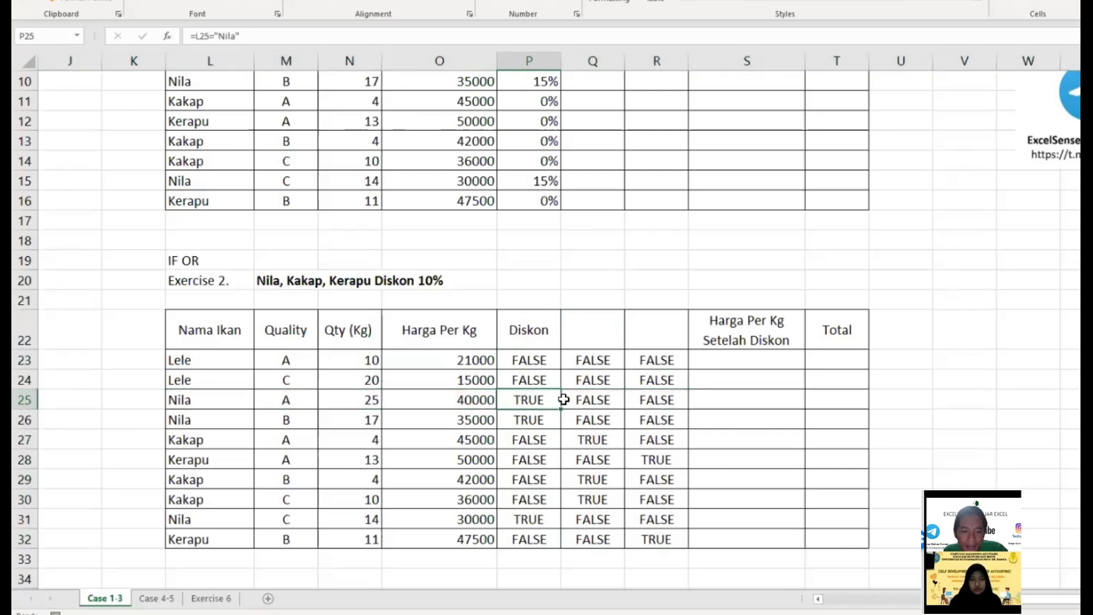
pyautogui.click(595, 403)
pyautogui.click(648, 404)
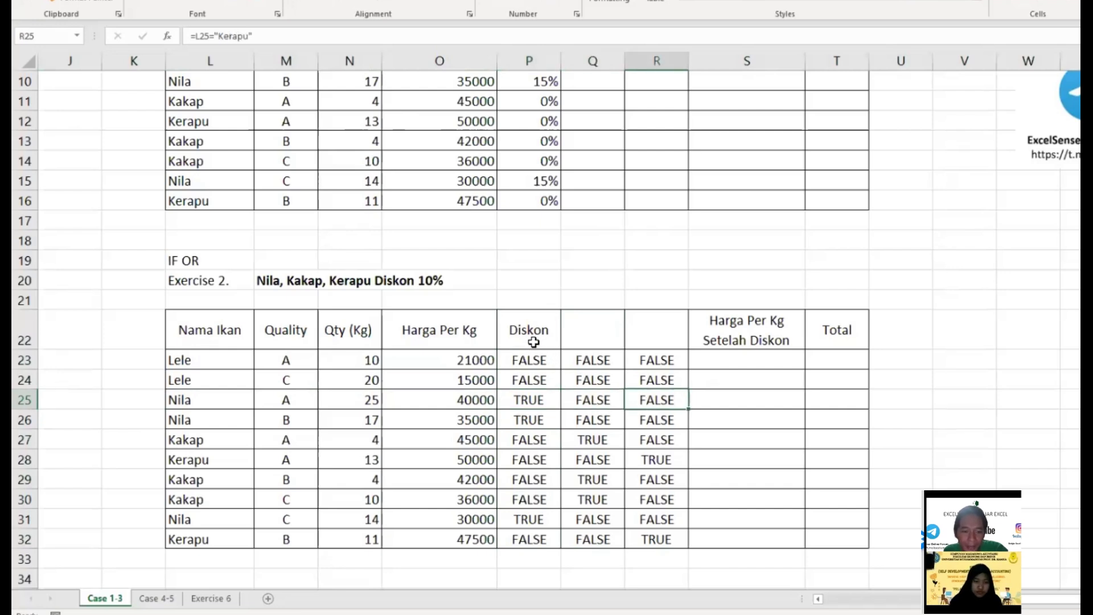
# Label the three test columns in P22:R22 of the Exercise 2 table Nila, Kakap and Kerapu.
pyautogui.click(531, 340)
pyautogui.write('Nila')
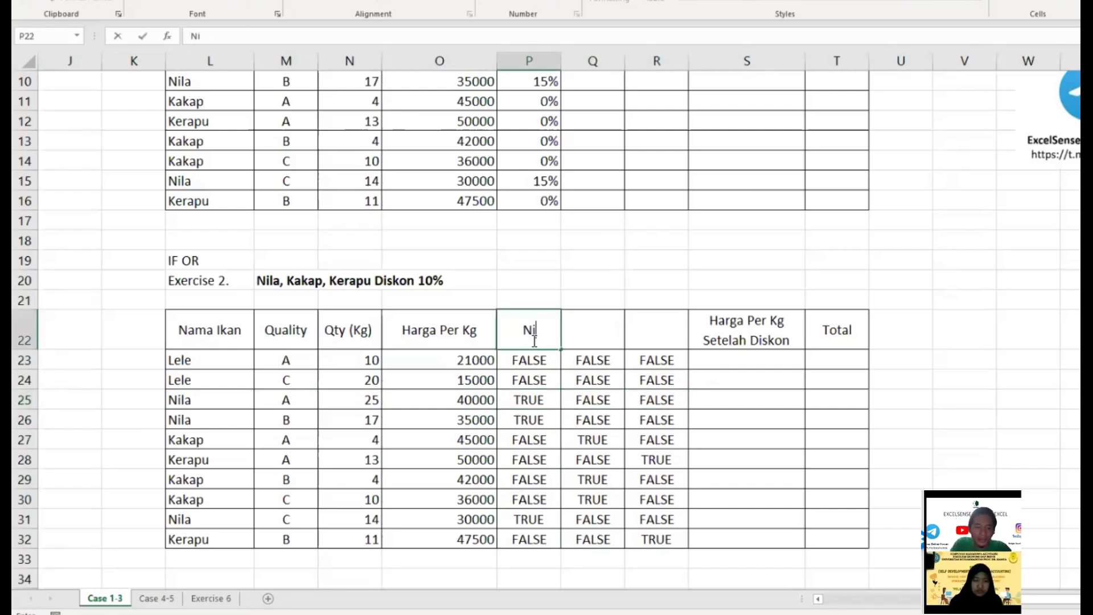
pyautogui.press('Return')
pyautogui.press('Up')
pyautogui.press('Right')
pyautogui.write('Kakap')
pyautogui.press('Return')
pyautogui.press('Up')
pyautogui.press('Right')
pyautogui.write('Kerapu')
pyautogui.press('Return')
pyautogui.press('Left')
pyautogui.press('Left')
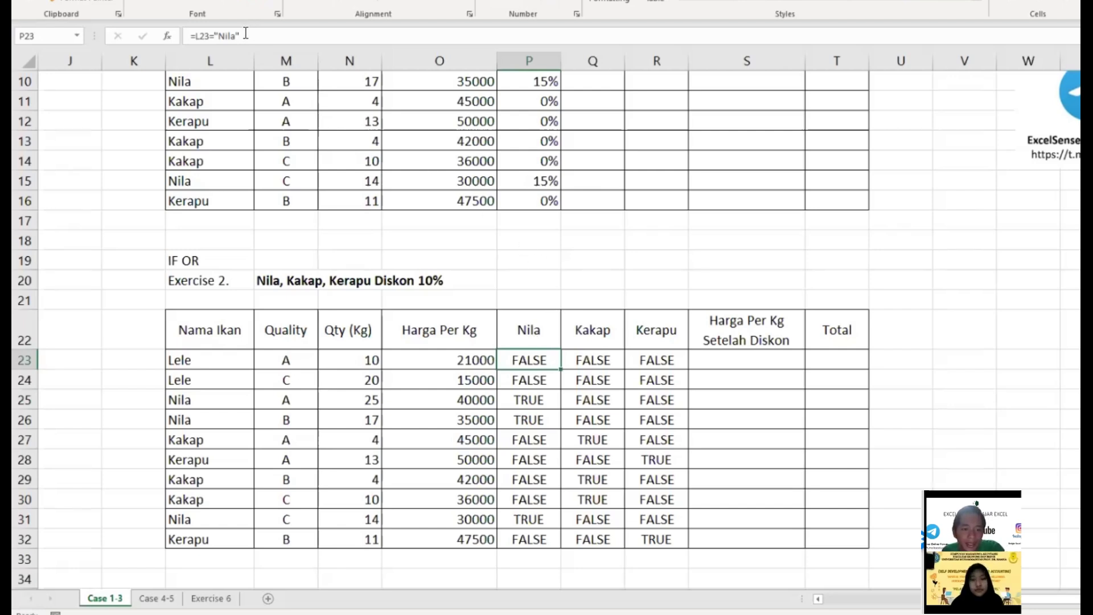
# Inspect the logical test formulas in P23, Q23 and R23 without changing them.
pyautogui.doubleClick(550, 359)
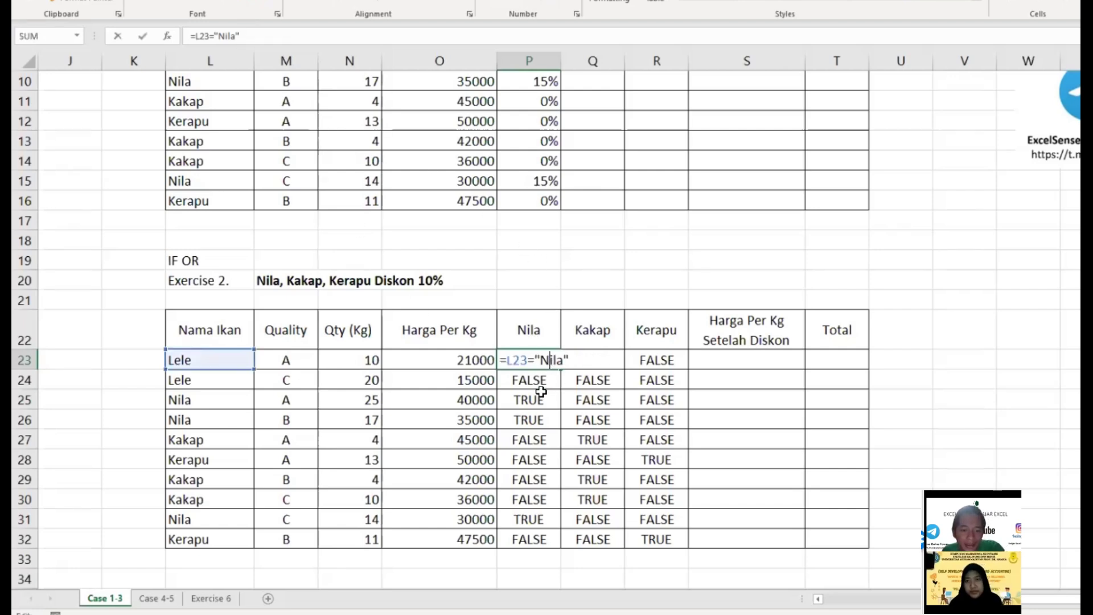
pyautogui.doubleClick(600, 356)
pyautogui.click(669, 385)
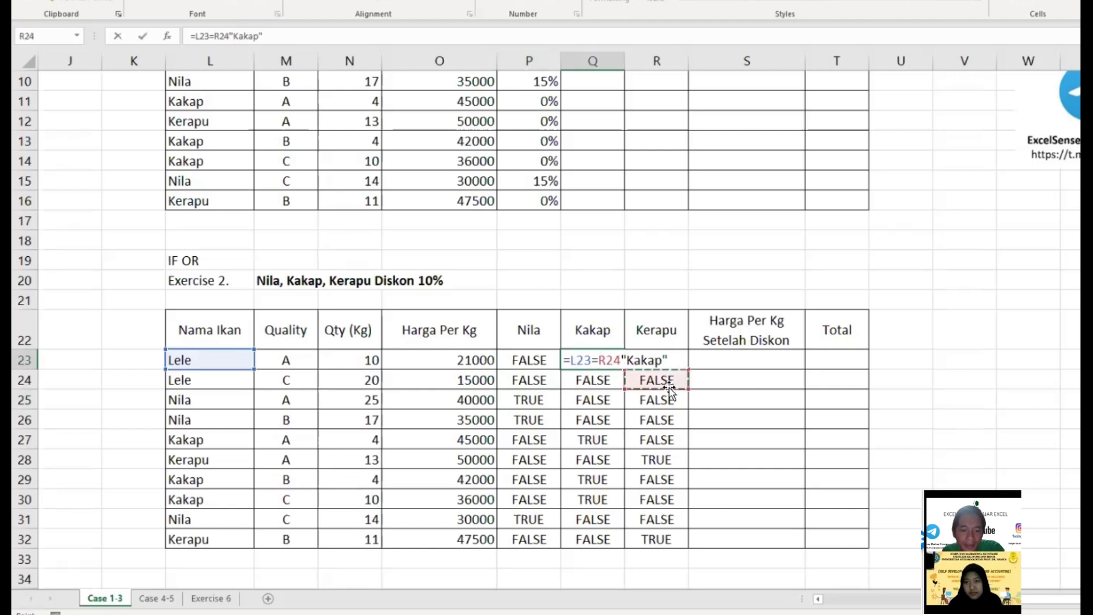
pyautogui.press('Escape')
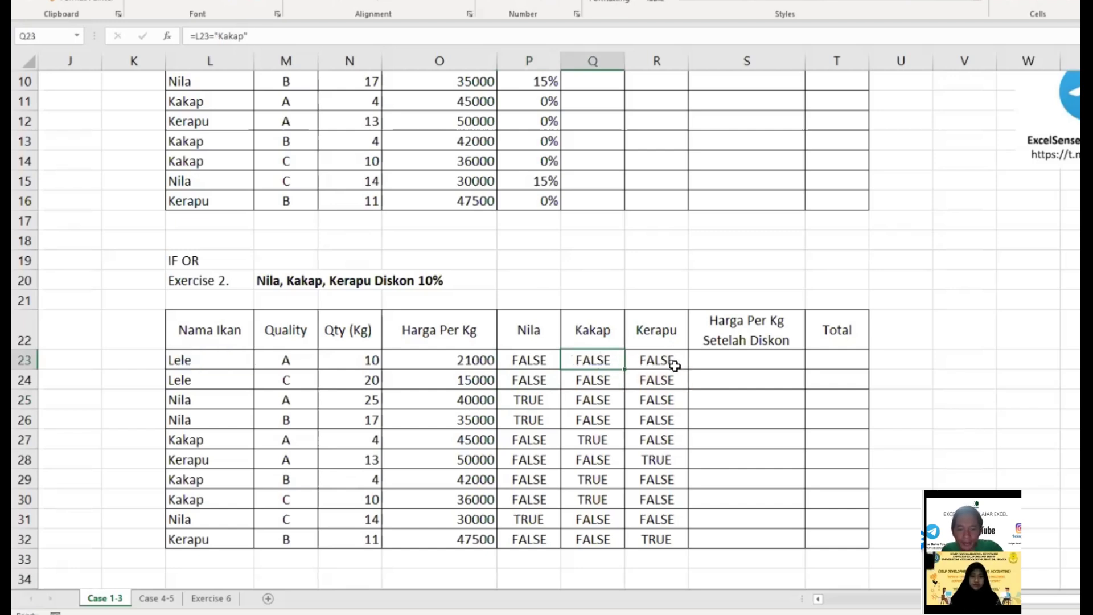
pyautogui.click(672, 362)
pyautogui.doubleClick(672, 362)
pyautogui.press('Escape')
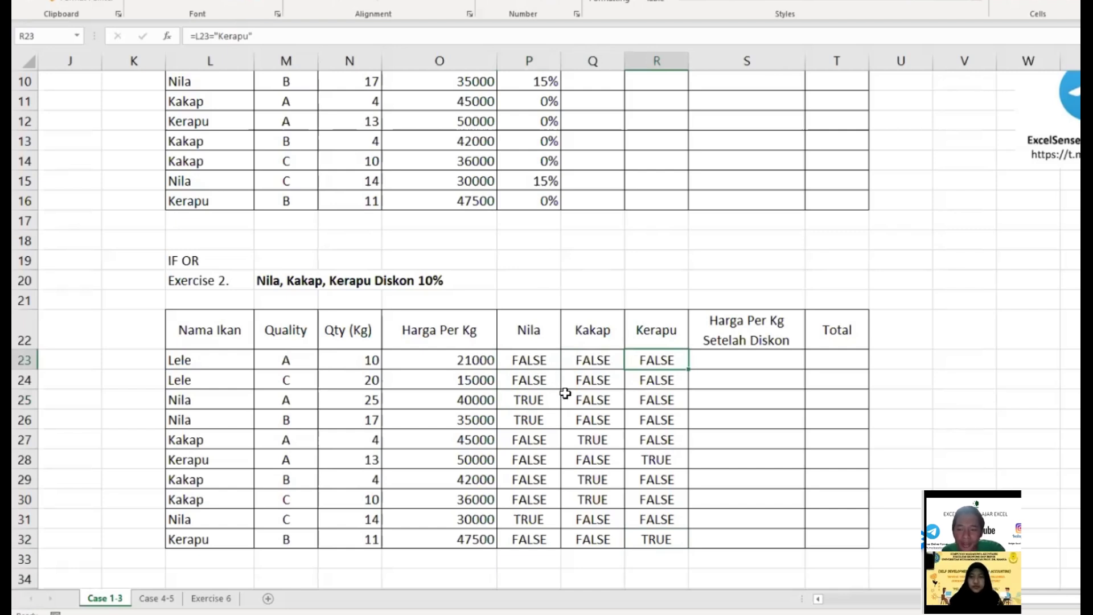
# Compare the test results in rows 23 to 29 with the fish names in the Nama Ikan column.
pyautogui.moveTo(534, 359); pyautogui.dragTo(650, 369)
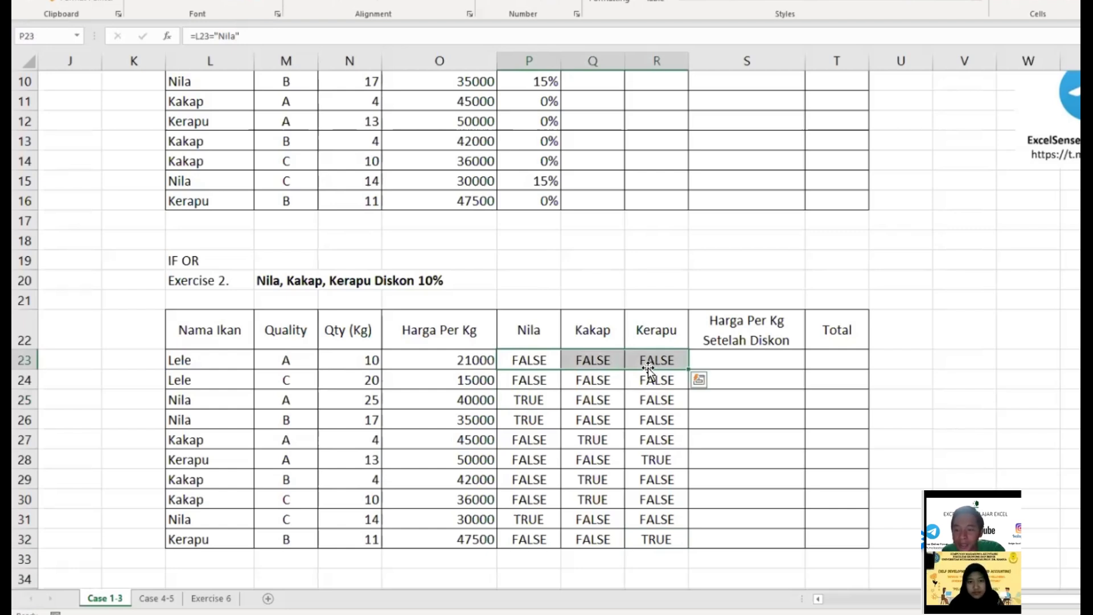
pyautogui.moveTo(547, 442); pyautogui.dragTo(655, 440)
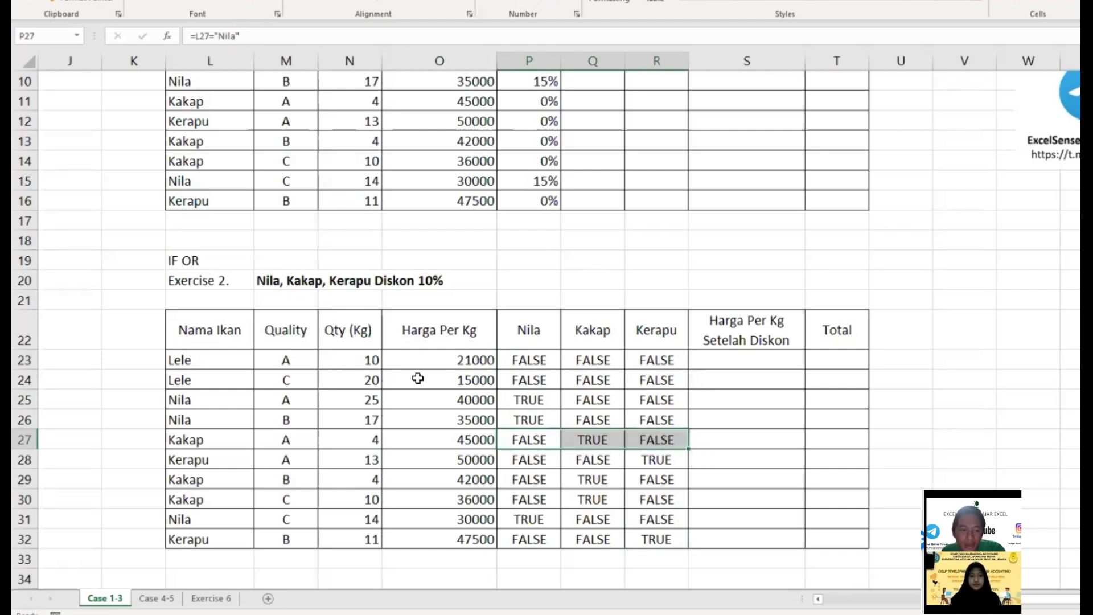
pyautogui.click(217, 405)
pyautogui.click(201, 435)
pyautogui.click(186, 480)
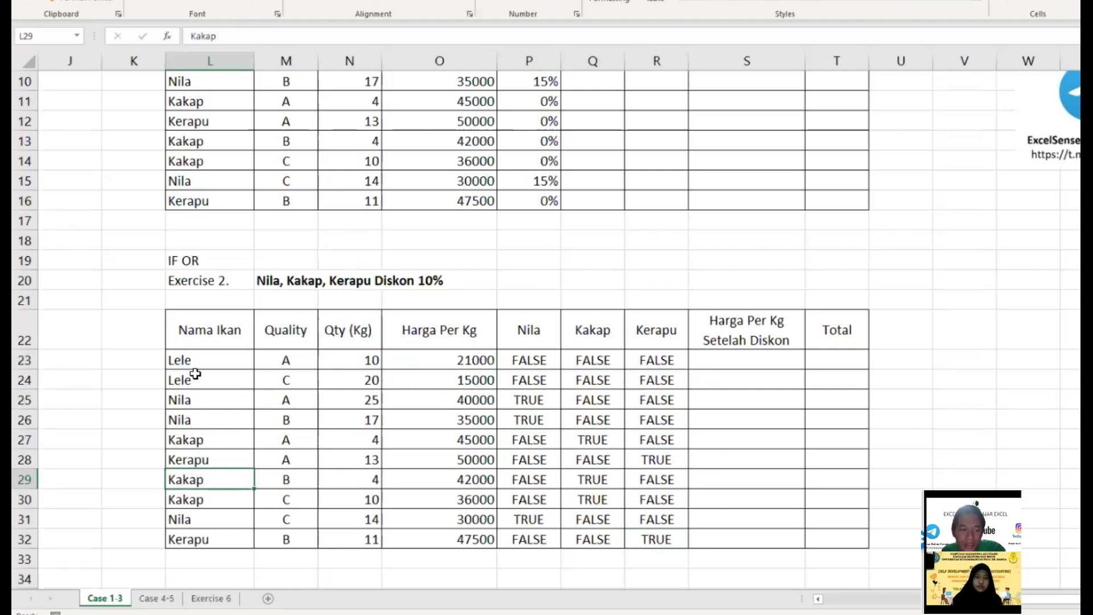
pyautogui.click(203, 400)
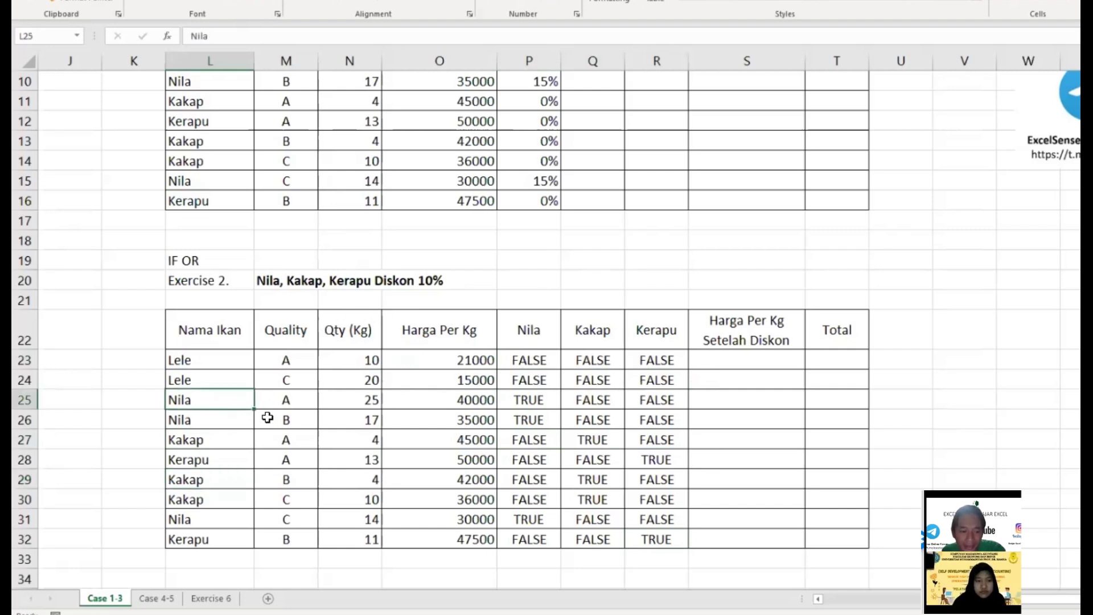
pyautogui.click(203, 444)
pyautogui.click(210, 459)
pyautogui.click(527, 412)
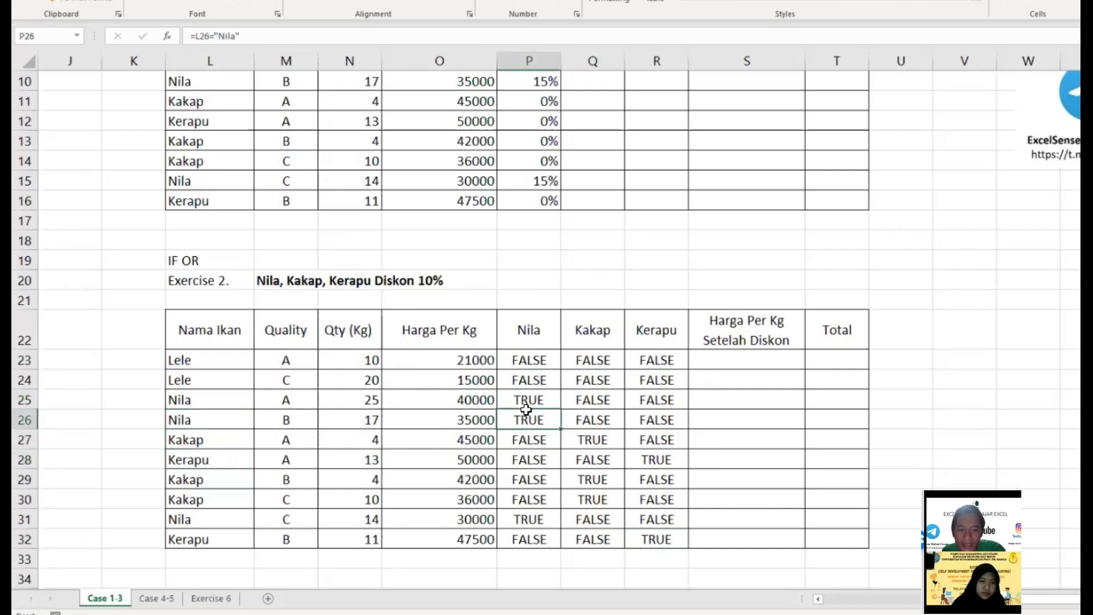
# Insert a blank column before the Nila test column and head it Diskon in P22.
pyautogui.rightClick(530, 59)
pyautogui.click(579, 178)
pyautogui.click(542, 342)
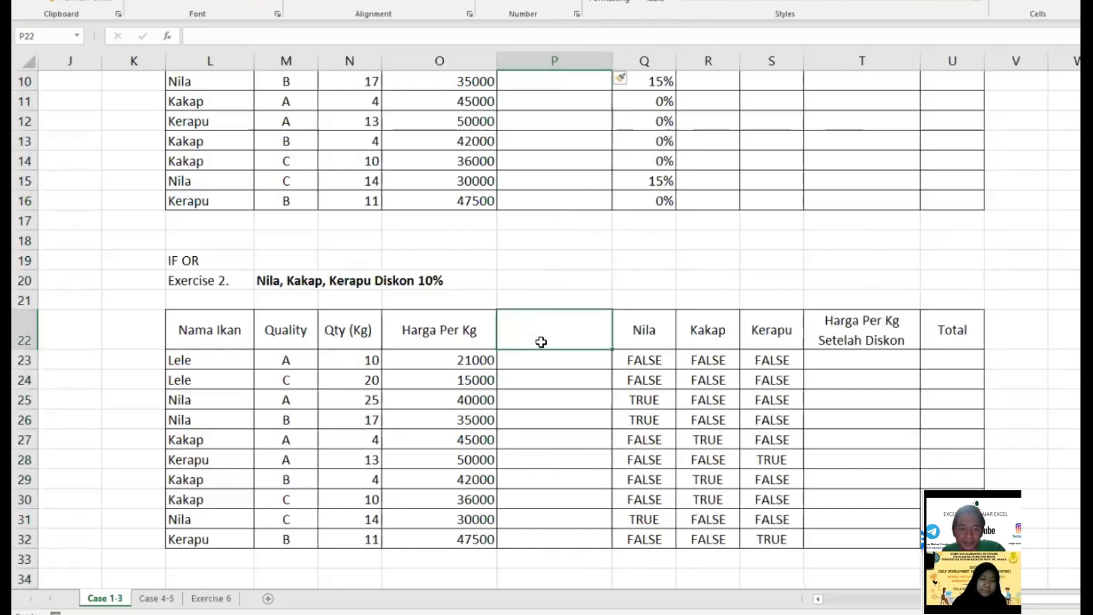
pyautogui.write('Diskon')
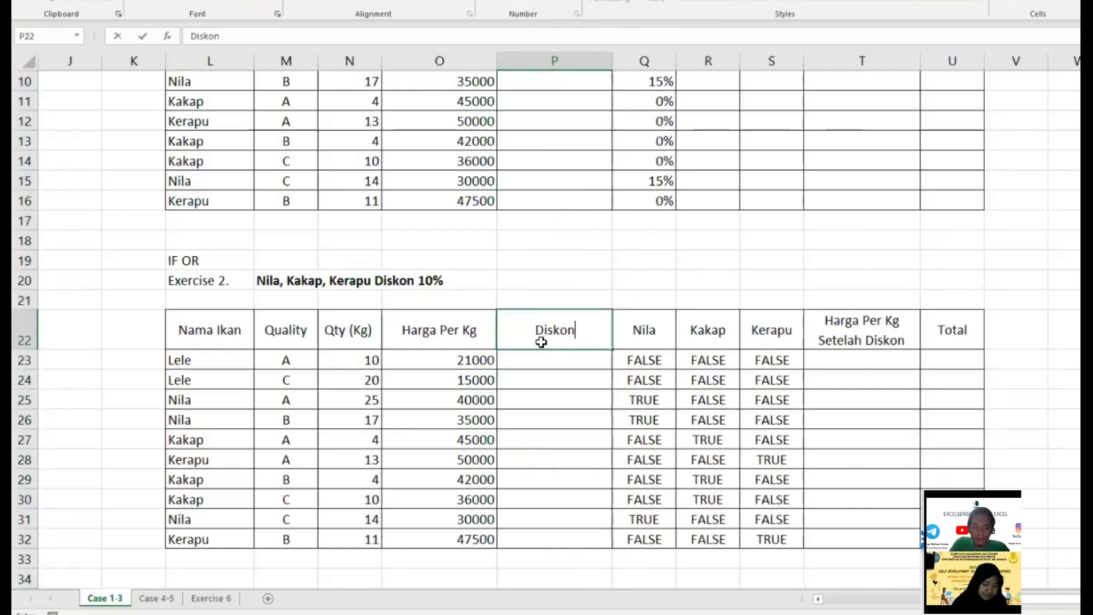
pyautogui.press('Return')
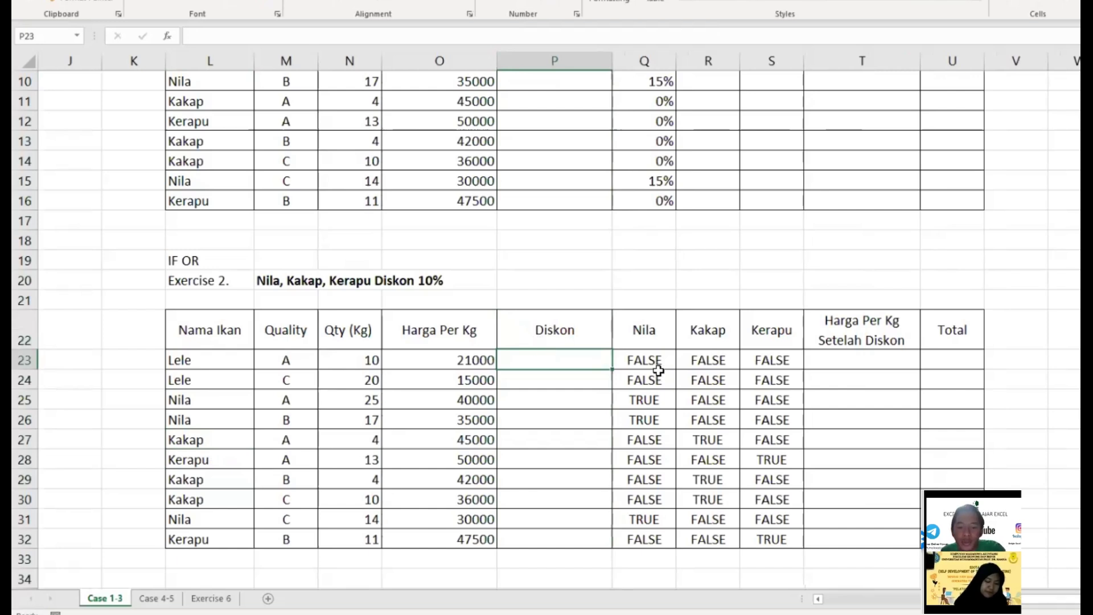
# Review the Nila, Kakap and Kerapu test columns and select the first empty Diskon cell, P23.
pyautogui.moveTo(646, 359); pyautogui.dragTo(703, 360)
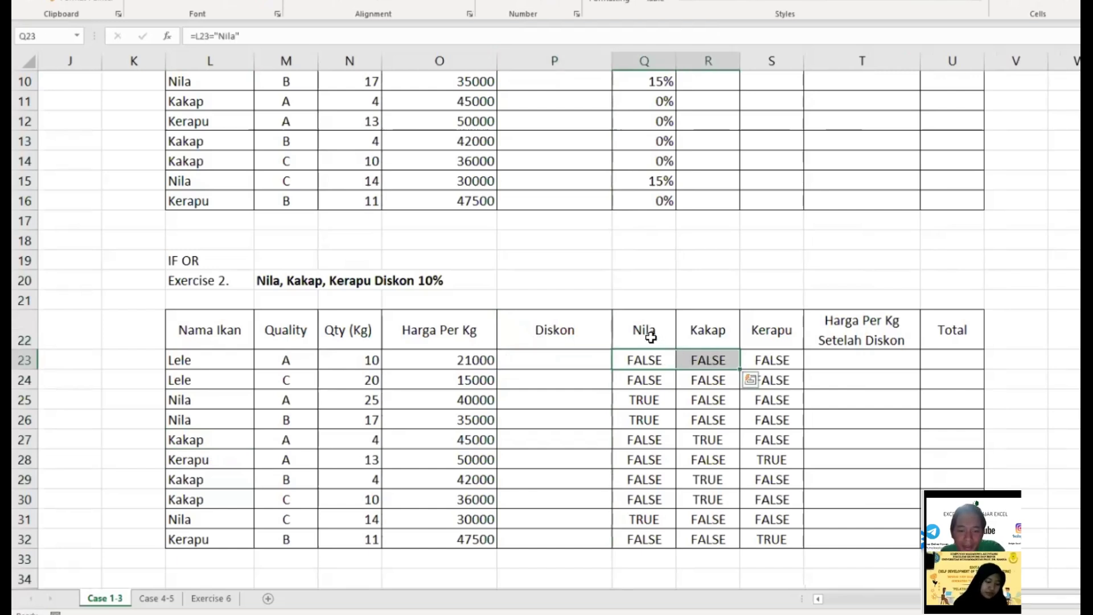
pyautogui.click(651, 337)
pyautogui.click(721, 339)
pyautogui.click(778, 340)
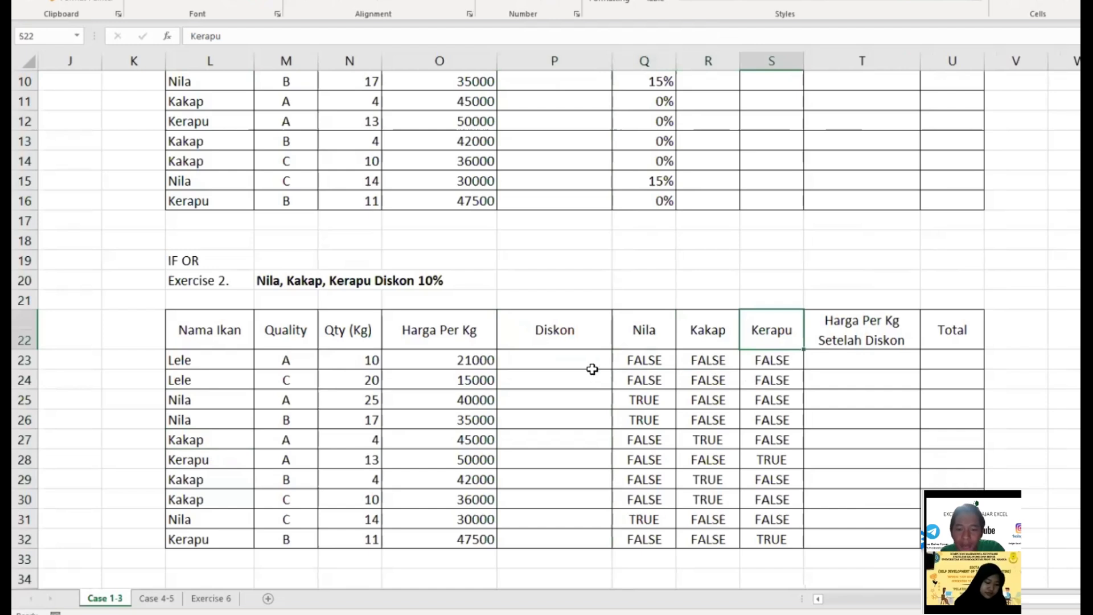
pyautogui.click(564, 361)
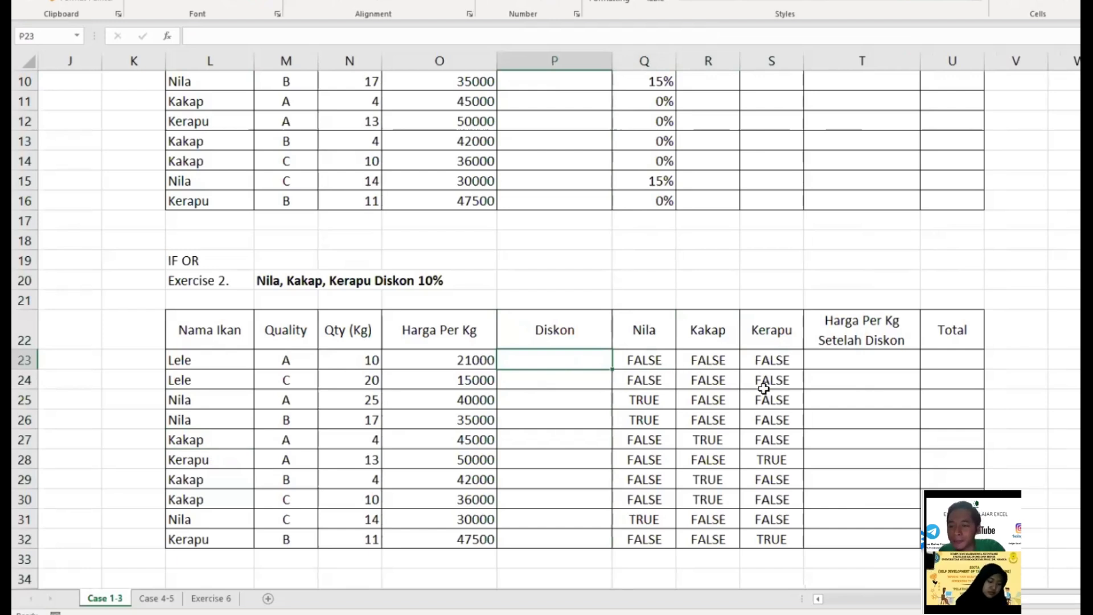
# Start a discount formula in P23 reading =IF(OR(Q23,R23,S23), using the Nila, Kakap and Kerapu tests in row 23.
pyautogui.write('=')
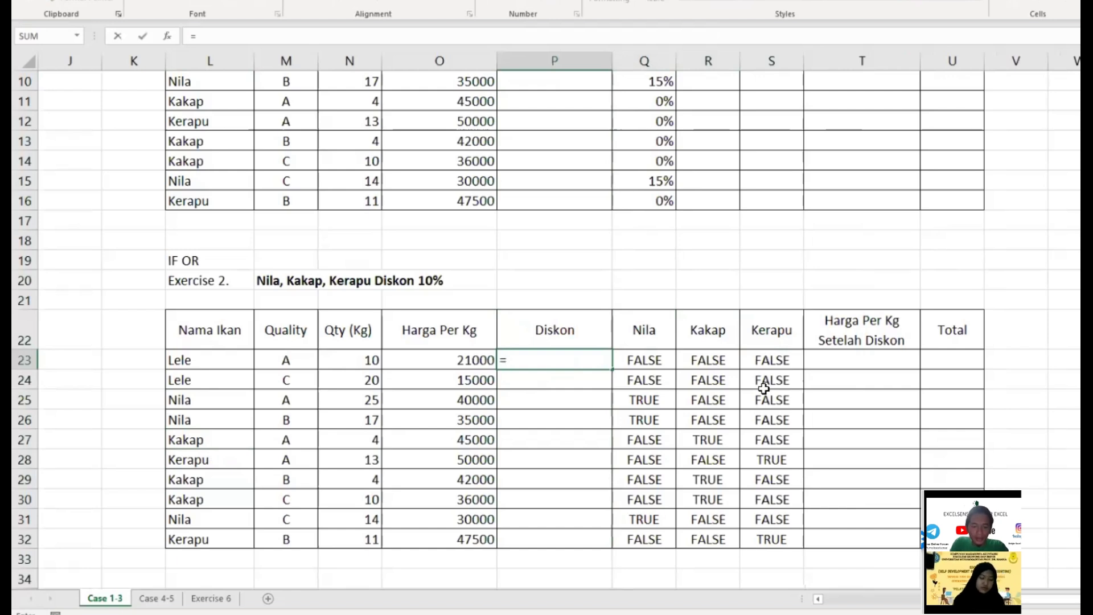
pyautogui.write('IF(')
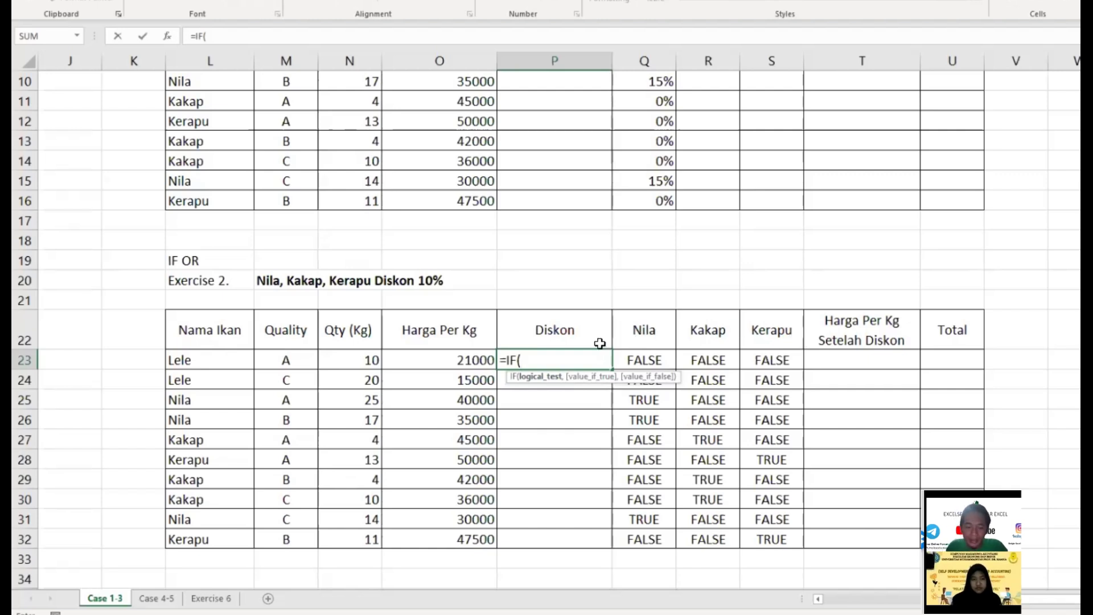
pyautogui.write('or')
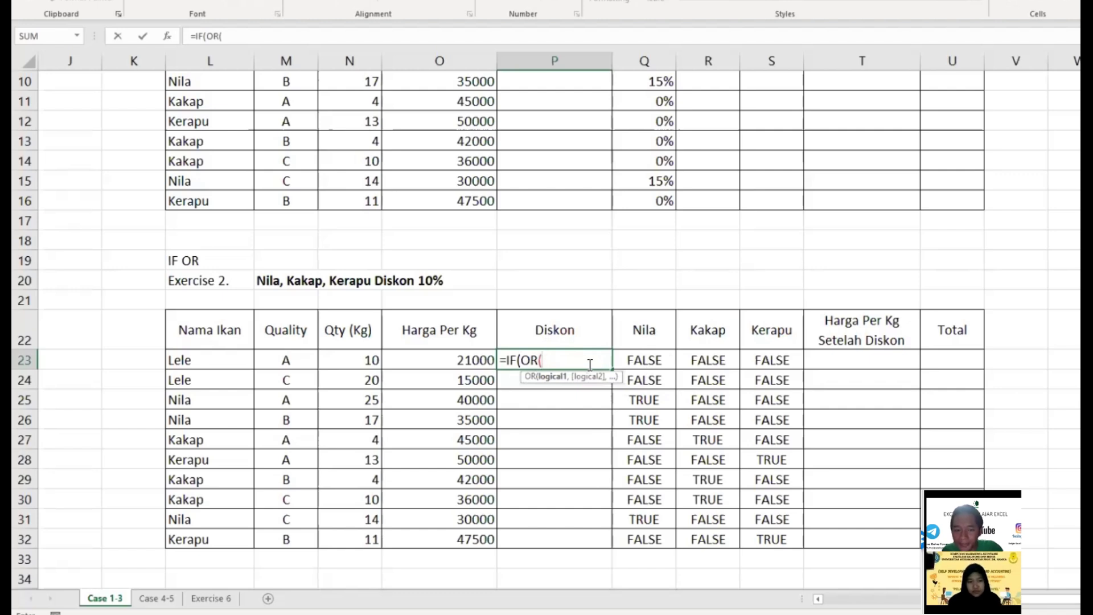
pyautogui.click(649, 360)
pyautogui.write(',')
pyautogui.click(704, 360)
pyautogui.write(',')
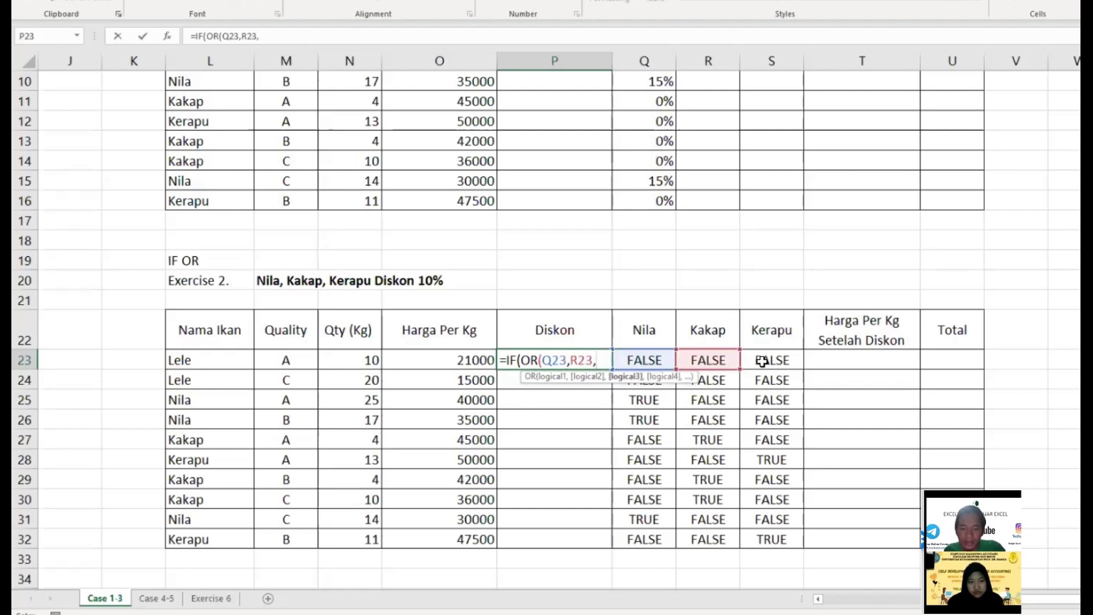
pyautogui.click(764, 360)
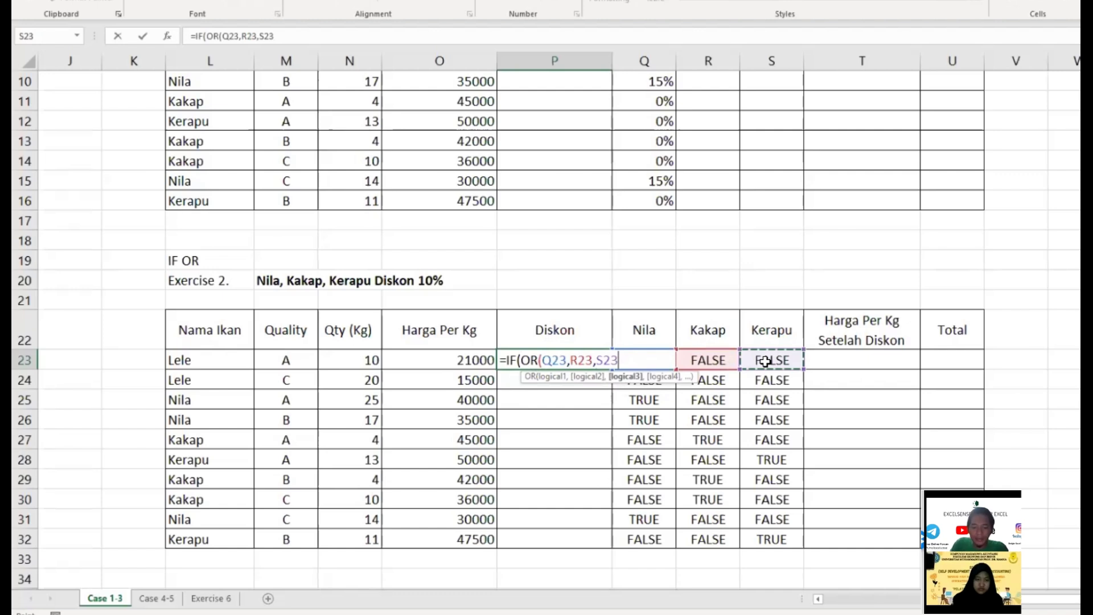
pyautogui.write('),')
pyautogui.press('BackSpace')
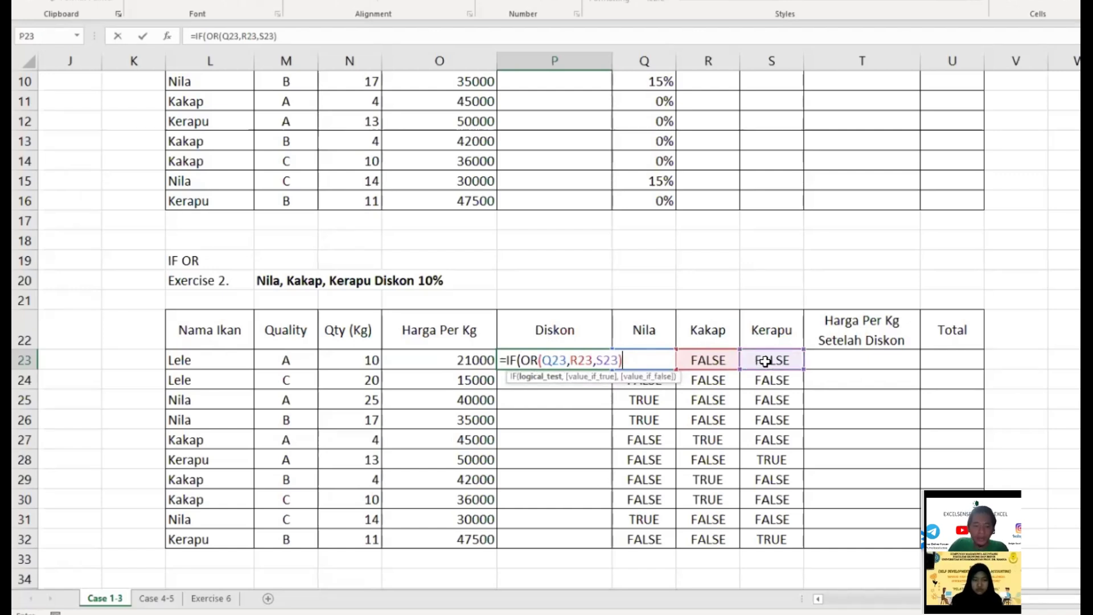
# Reduce P23's formula to =OR(Q23,R23,S23) and fill it down the Diskon column to row 32.
pyautogui.click(209, 36)
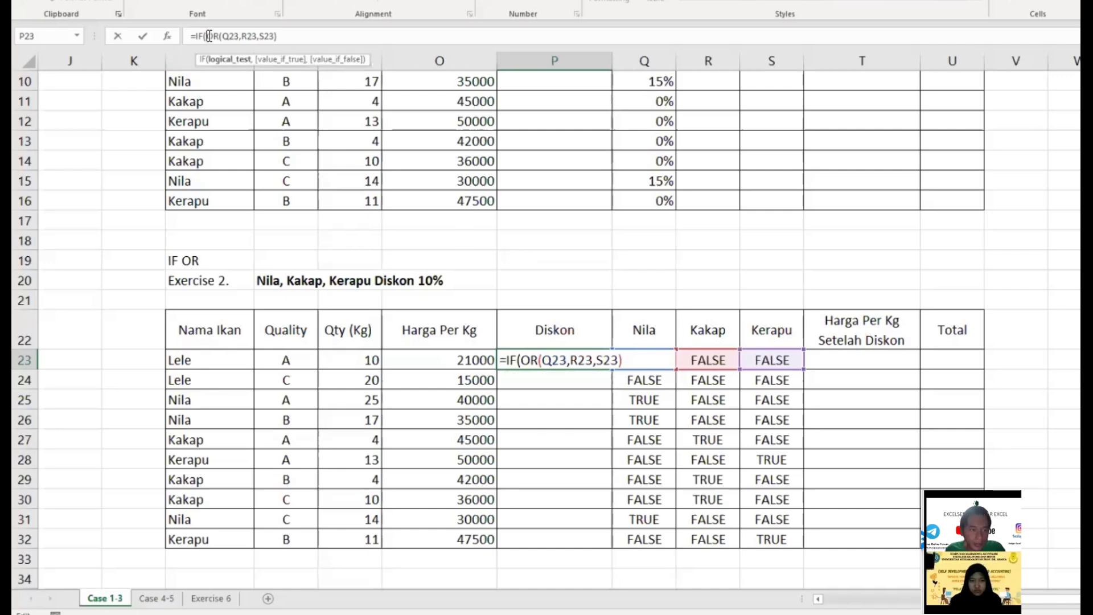
pyautogui.press('BackSpace')
pyautogui.press('BackSpace')
pyautogui.press('BackSpace')
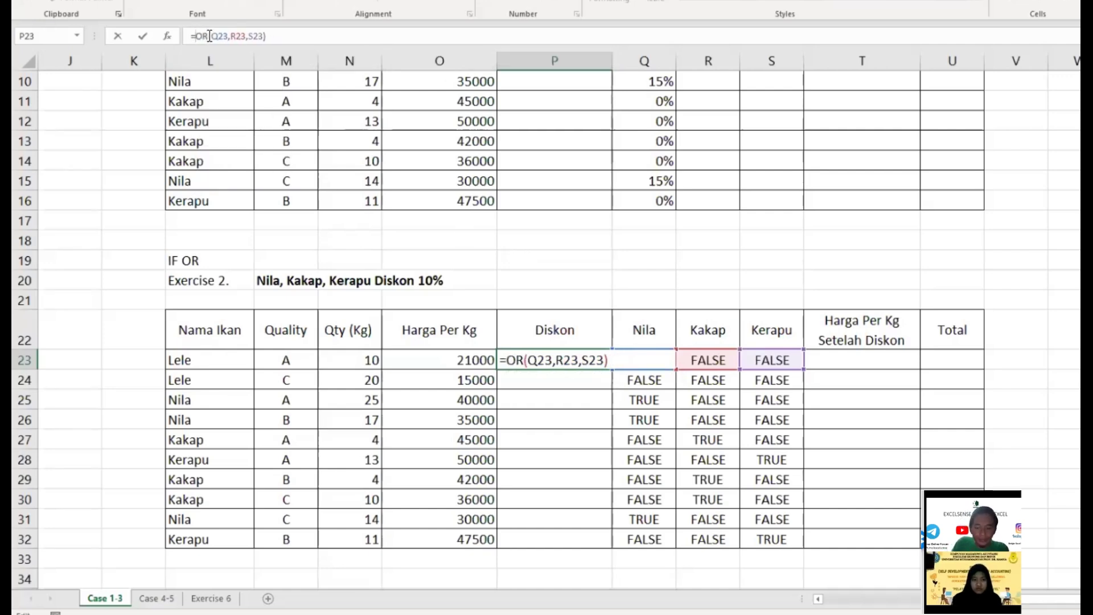
pyautogui.press('Return')
pyautogui.press('Up')
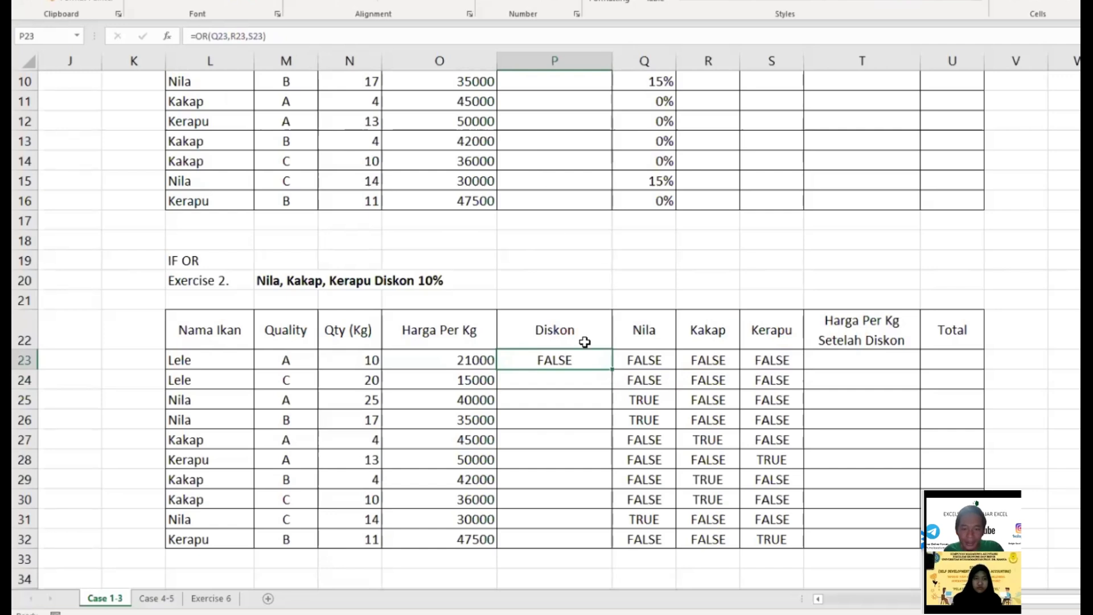
pyautogui.doubleClick(613, 370)
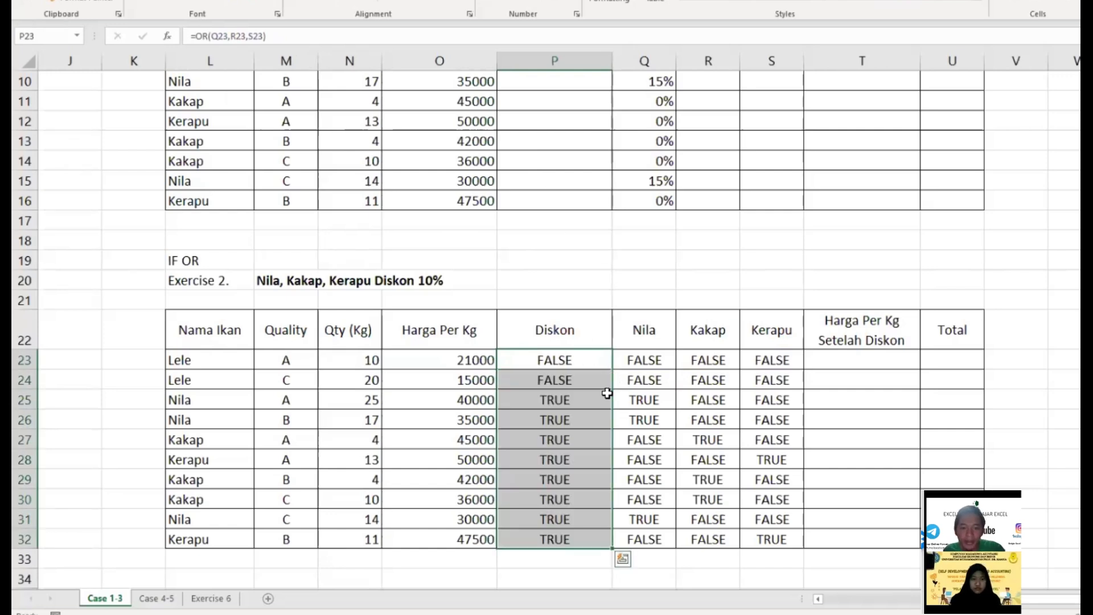
# Check the OR results in the Diskon column against the Nila, Kakap and Kerapu test columns.
pyautogui.click(563, 403)
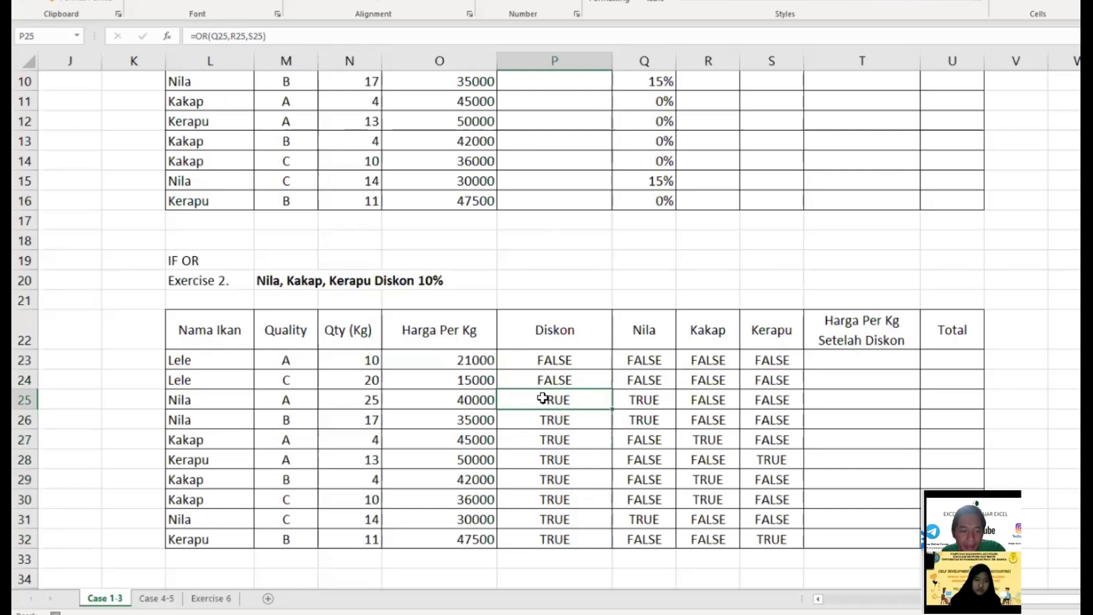
pyautogui.moveTo(543, 421); pyautogui.dragTo(546, 410)
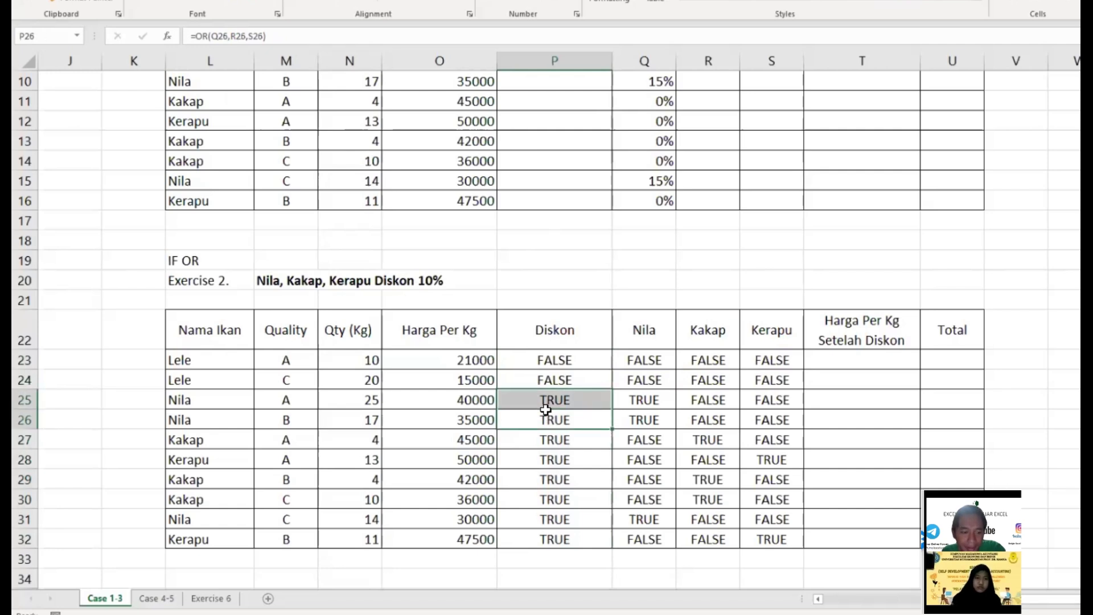
pyautogui.click(562, 437)
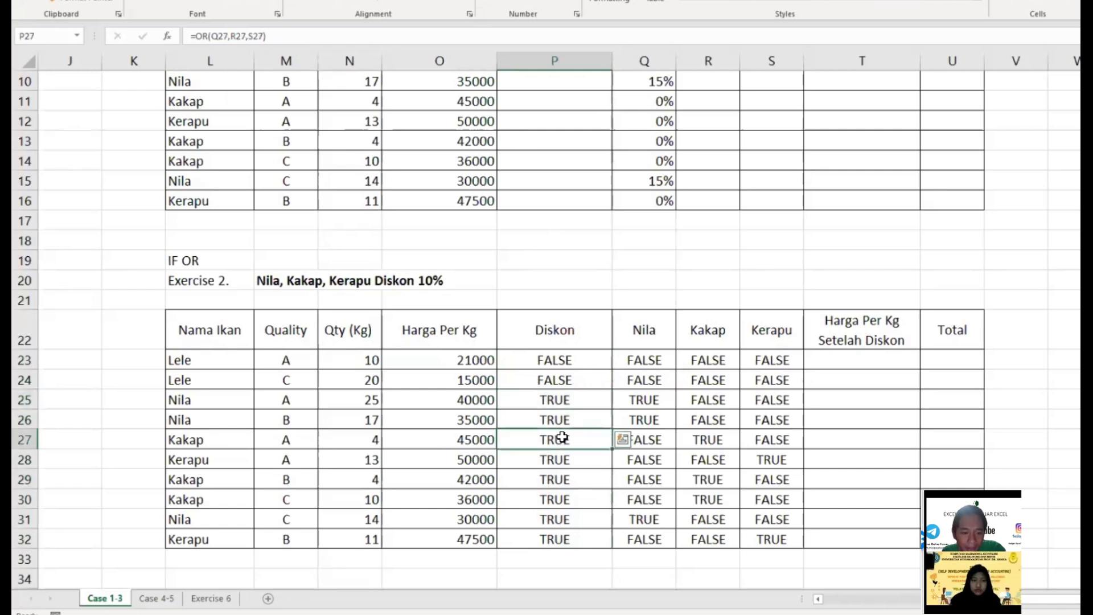
pyautogui.moveTo(559, 459); pyautogui.dragTo(554, 495)
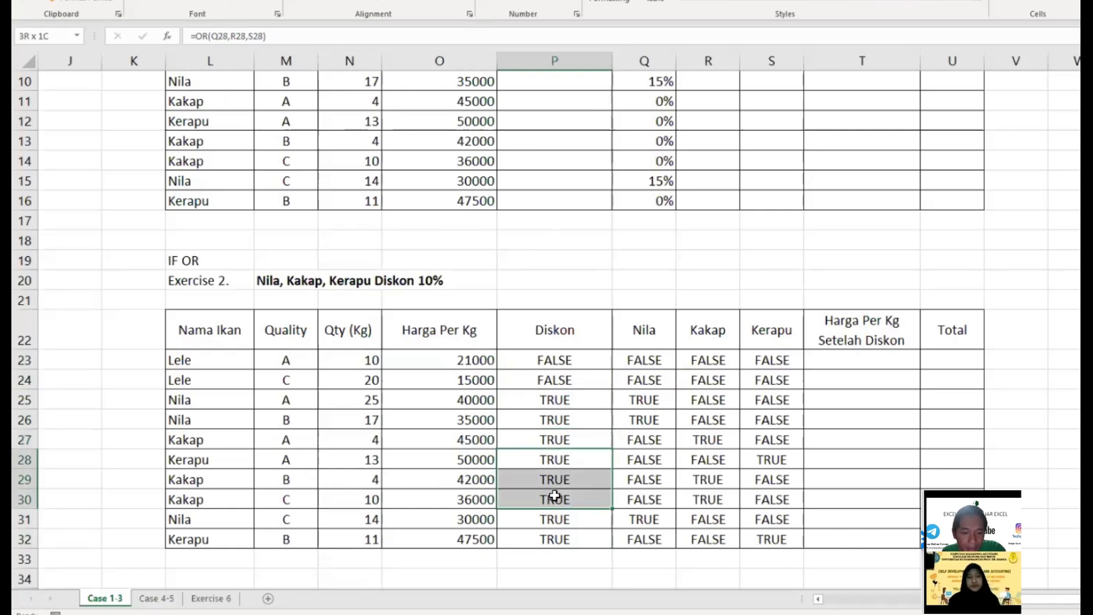
pyautogui.click(561, 361)
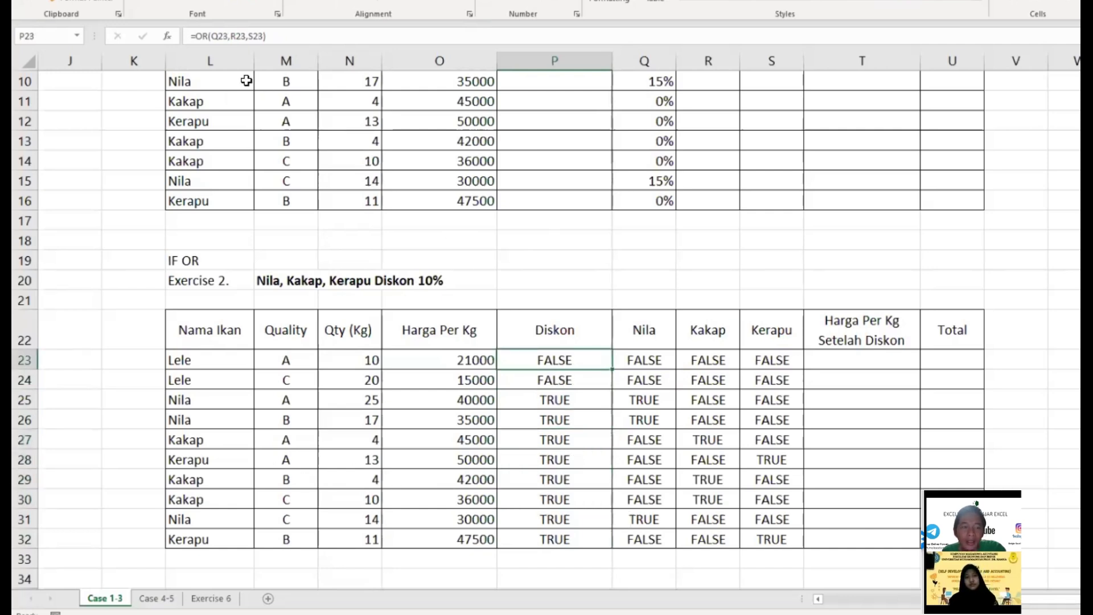
pyautogui.moveTo(645, 363)
pyautogui.mouseDown()
pyautogui.moveTo(758, 361)
pyautogui.moveTo(637, 360)
pyautogui.mouseUp()
pyautogui.click(561, 365)
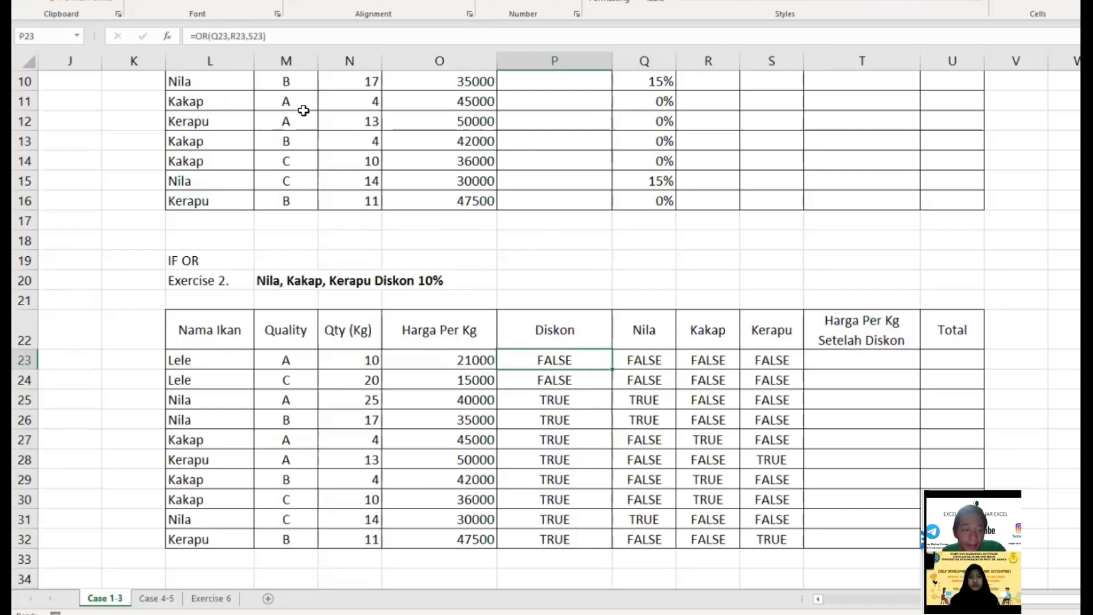
# Wrap P23's OR test in an IF so the formula reads =IF(OR(Q23,R23,S23),10%,0).
pyautogui.click(202, 37)
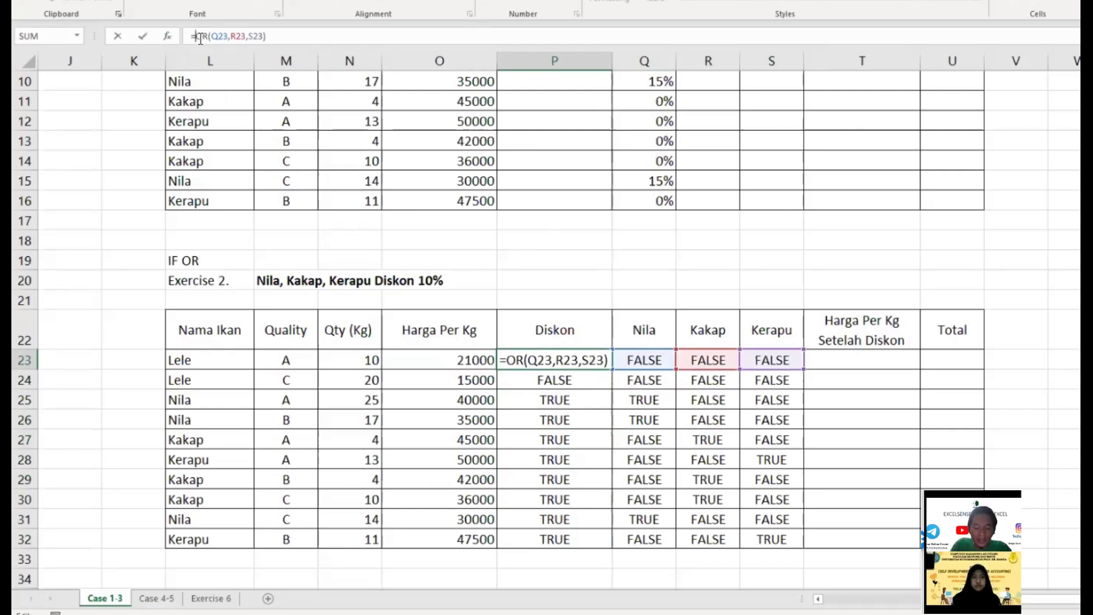
pyautogui.write('IF(')
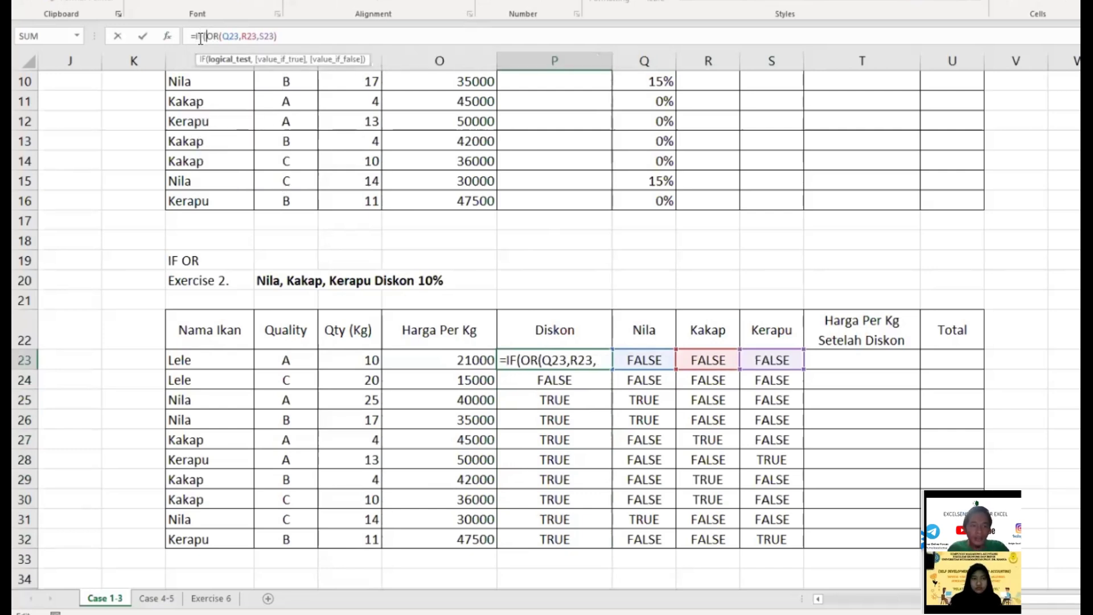
pyautogui.click(321, 38)
pyautogui.write(',')
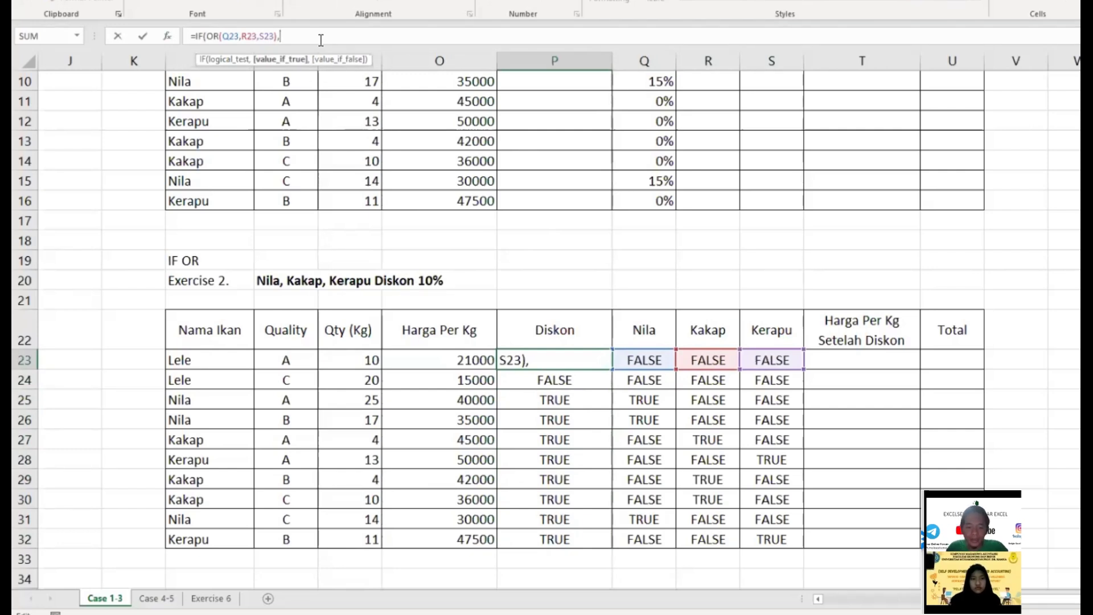
pyautogui.write('10%')
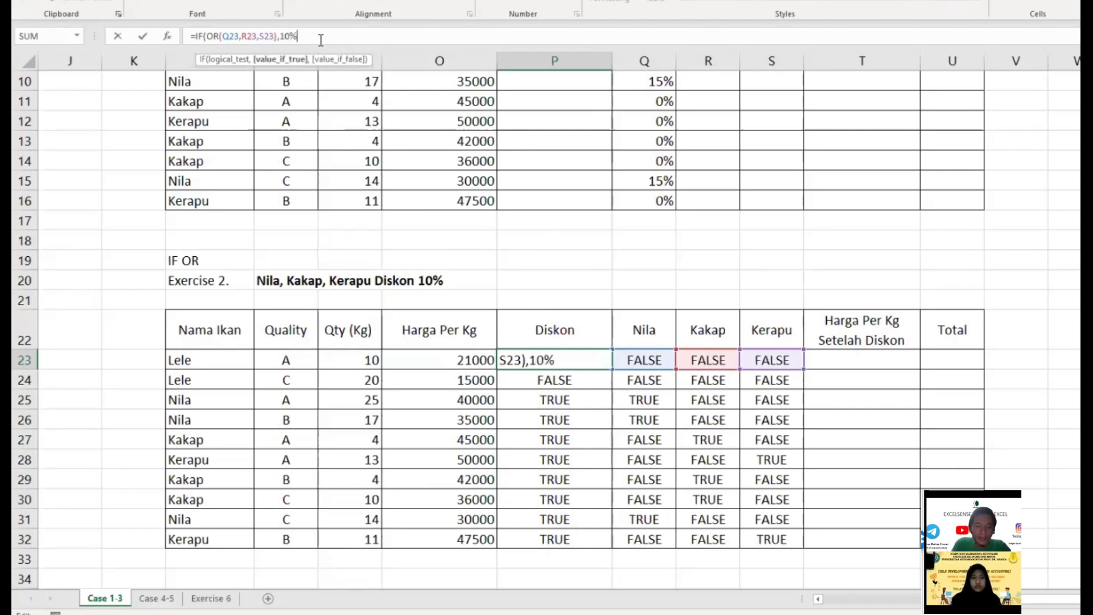
pyautogui.write(',')
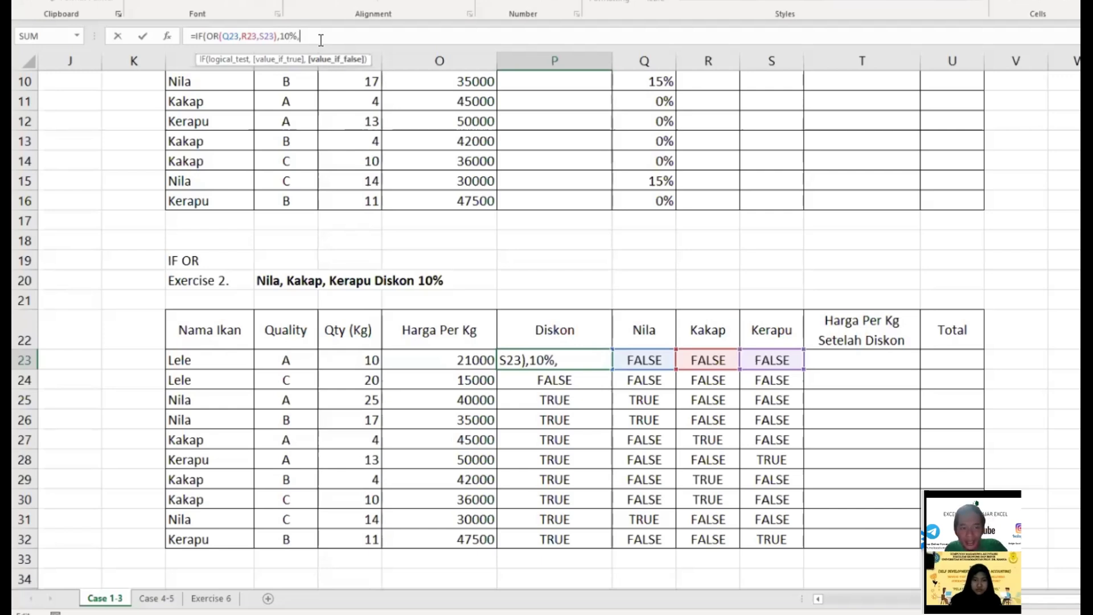
pyautogui.write('0)')
pyautogui.press('Return')
# Fill the P23 formula down to P32 and format the Diskon cells as percentages.
pyautogui.press('Up')
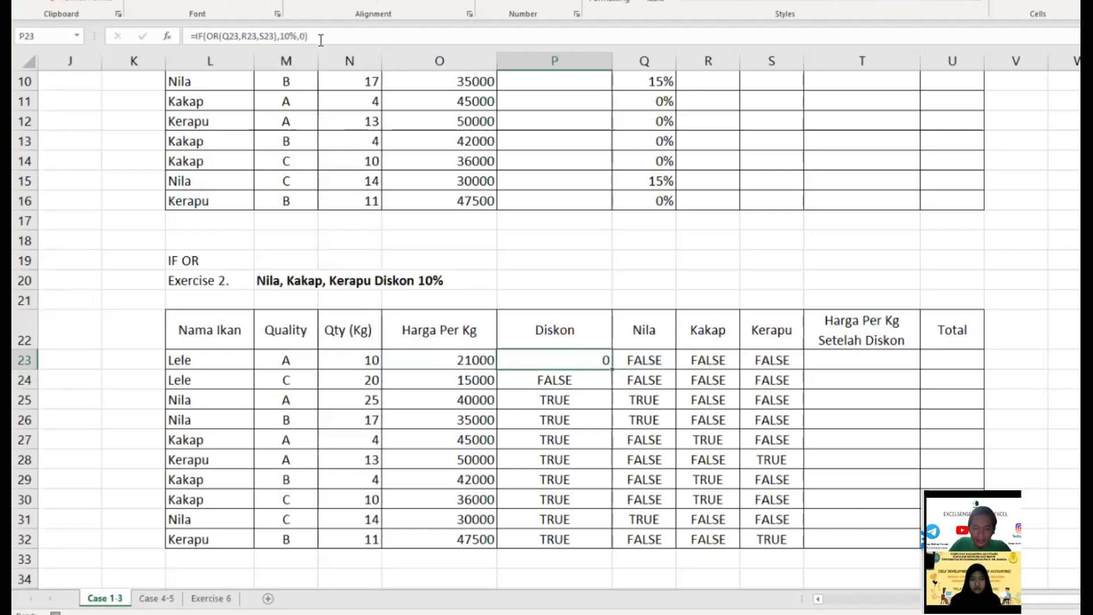
pyautogui.doubleClick(613, 369)
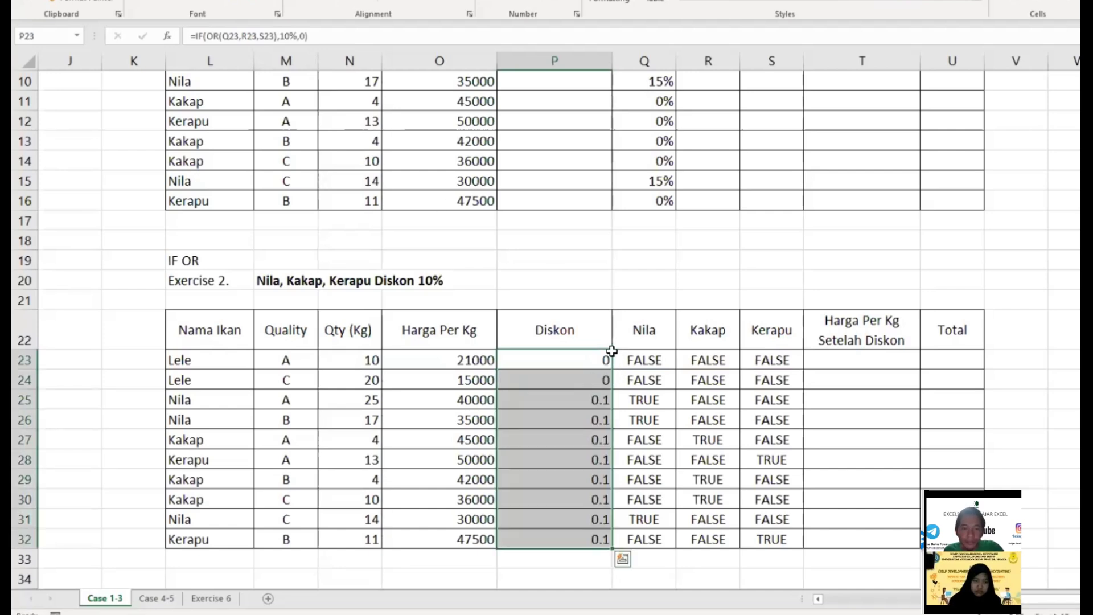
pyautogui.click(512, 1)
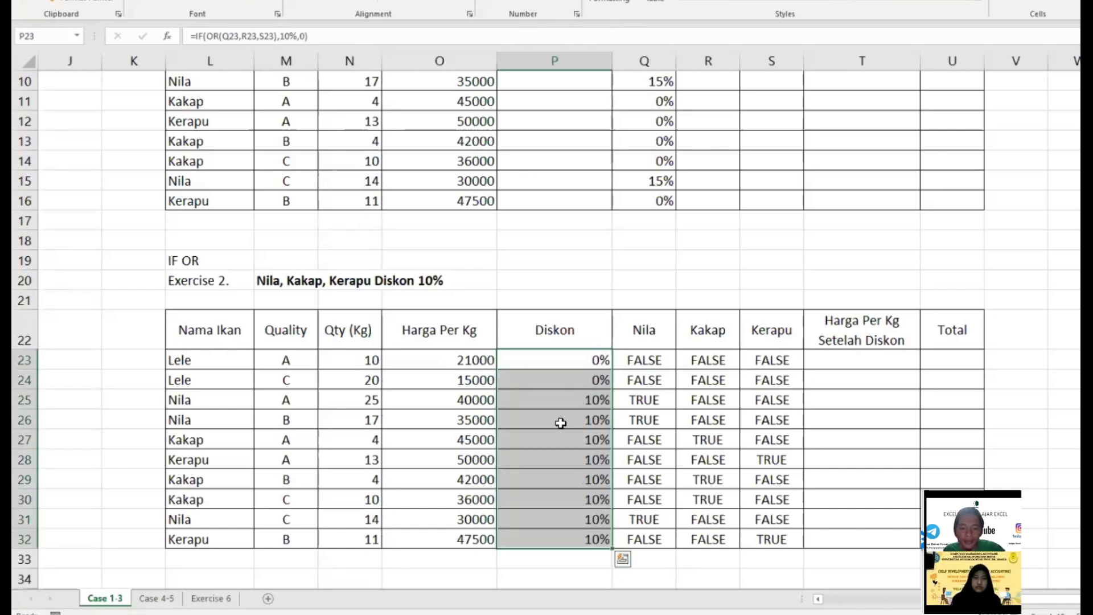
# Review the Diskon percentages for the fish listed in rows 25 to 32.
pyautogui.click(556, 393)
pyautogui.moveTo(555, 393); pyautogui.dragTo(234, 534)
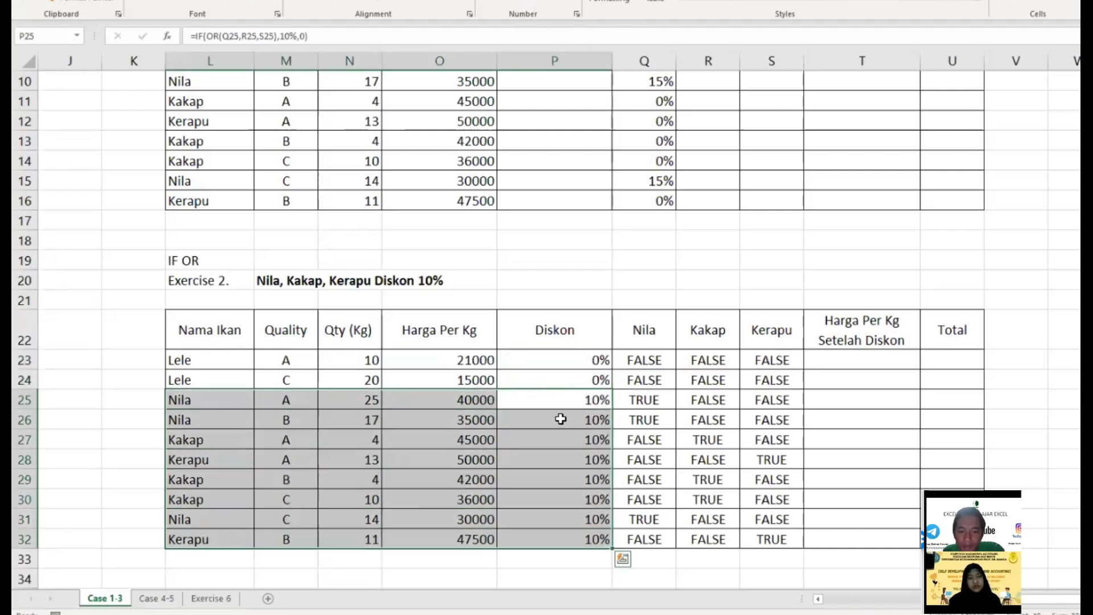
pyautogui.click(593, 379)
pyautogui.moveTo(592, 400); pyautogui.dragTo(578, 463)
pyautogui.click(593, 404)
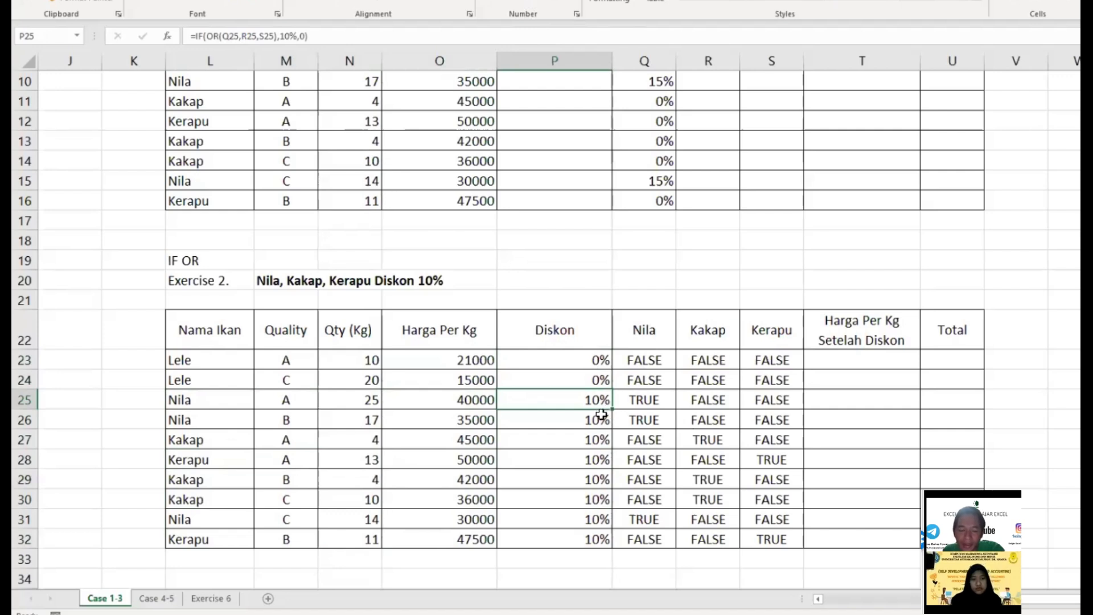
# Compare the discount formula in P23 with the Nila test formula it references in Q23.
pyautogui.click(593, 363)
pyautogui.click(638, 361)
pyautogui.click(592, 362)
pyautogui.click(640, 361)
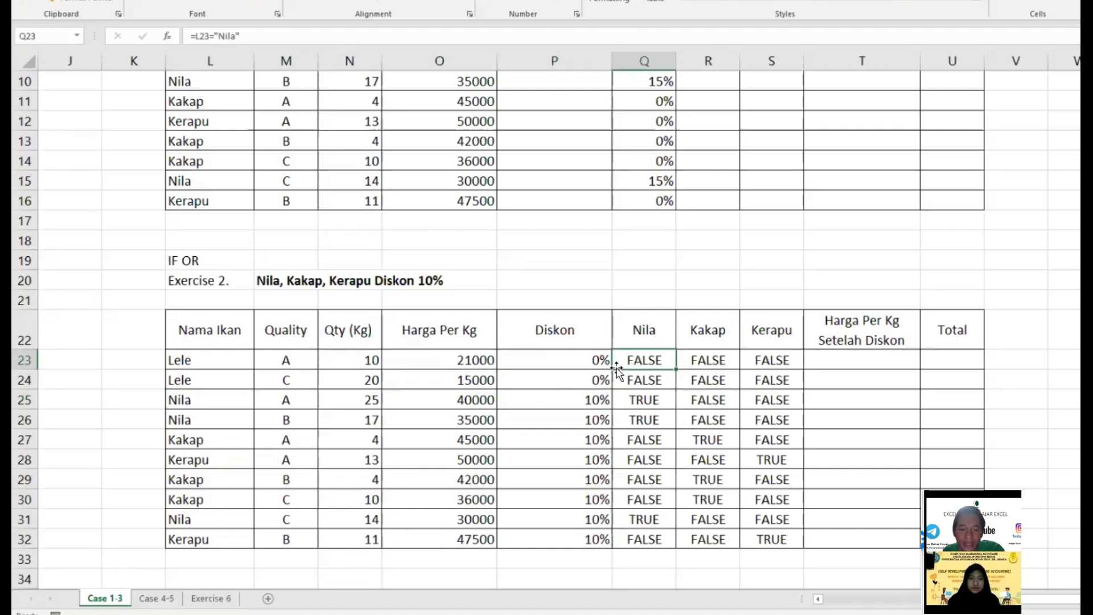
pyautogui.click(590, 361)
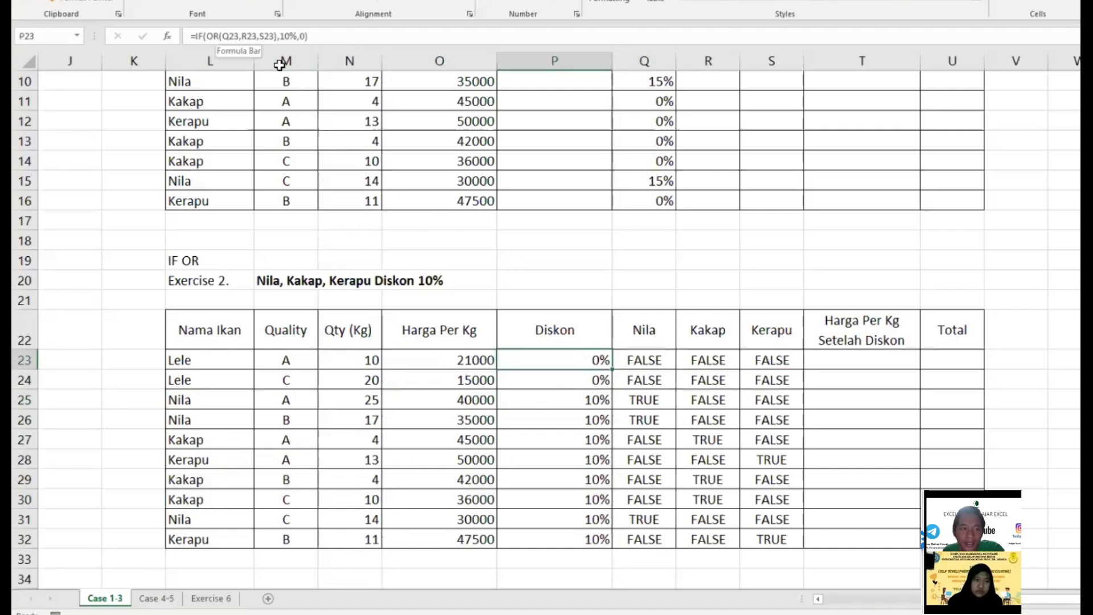
# Copy the test L23="Nila" from Q23 and put it in place of the Q23 reference in P23's formula.
pyautogui.click(639, 362)
pyautogui.moveTo(195, 36); pyautogui.dragTo(239, 36)
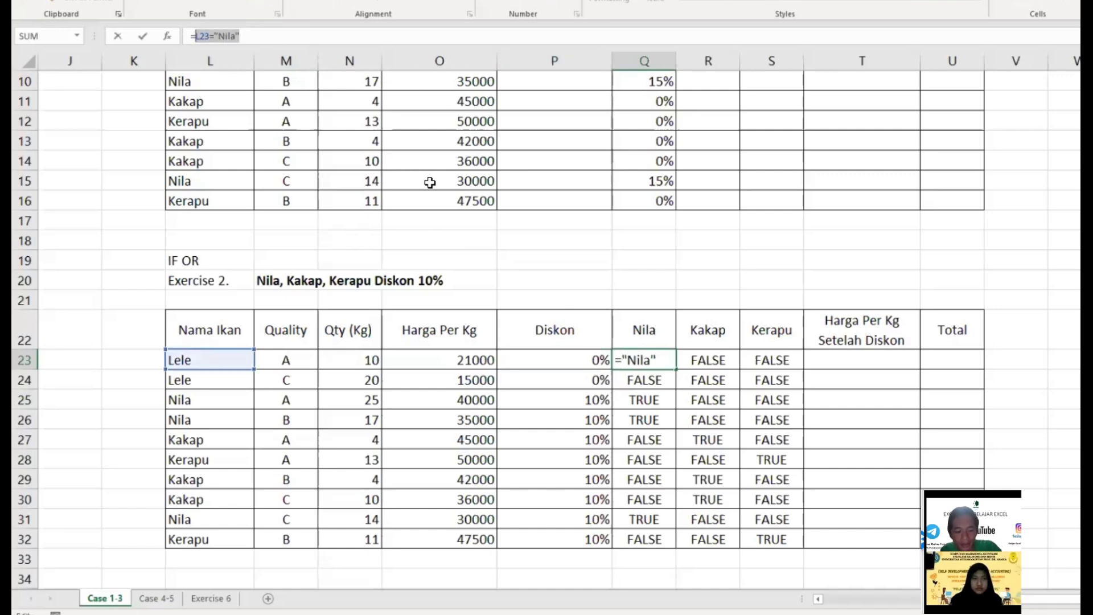
pyautogui.press('Escape')
pyautogui.click(586, 362)
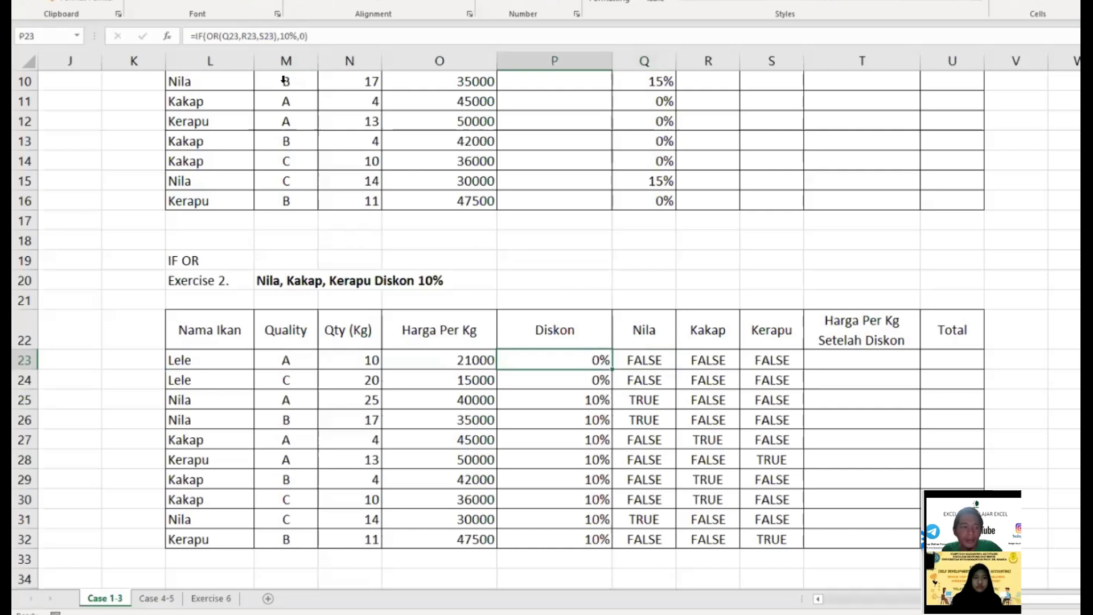
pyautogui.click(237, 37)
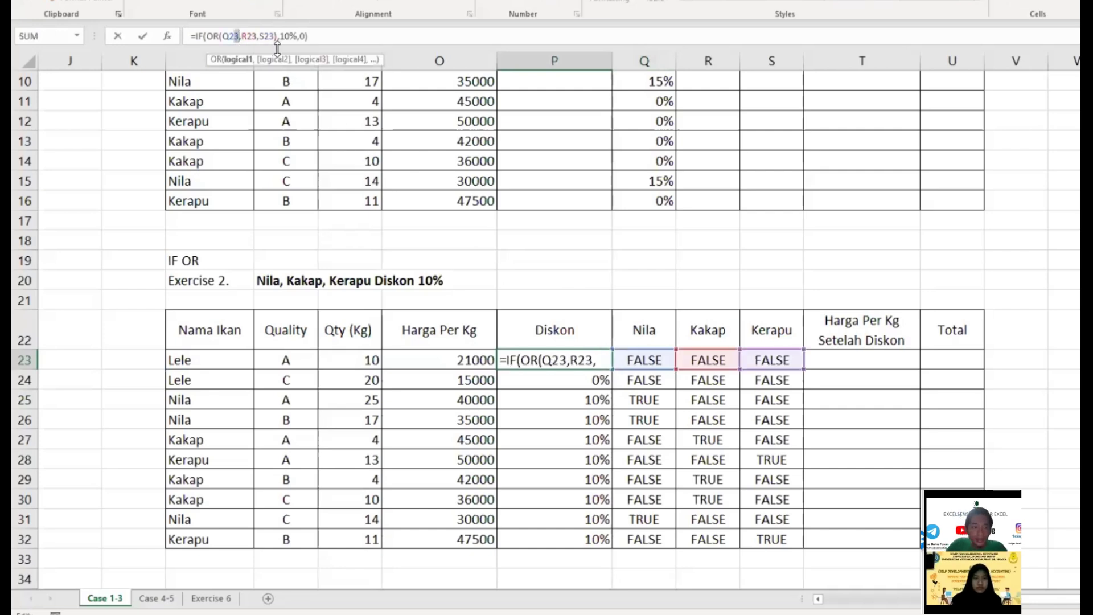
pyautogui.click(238, 59)
pyautogui.write('L23="Nila"')
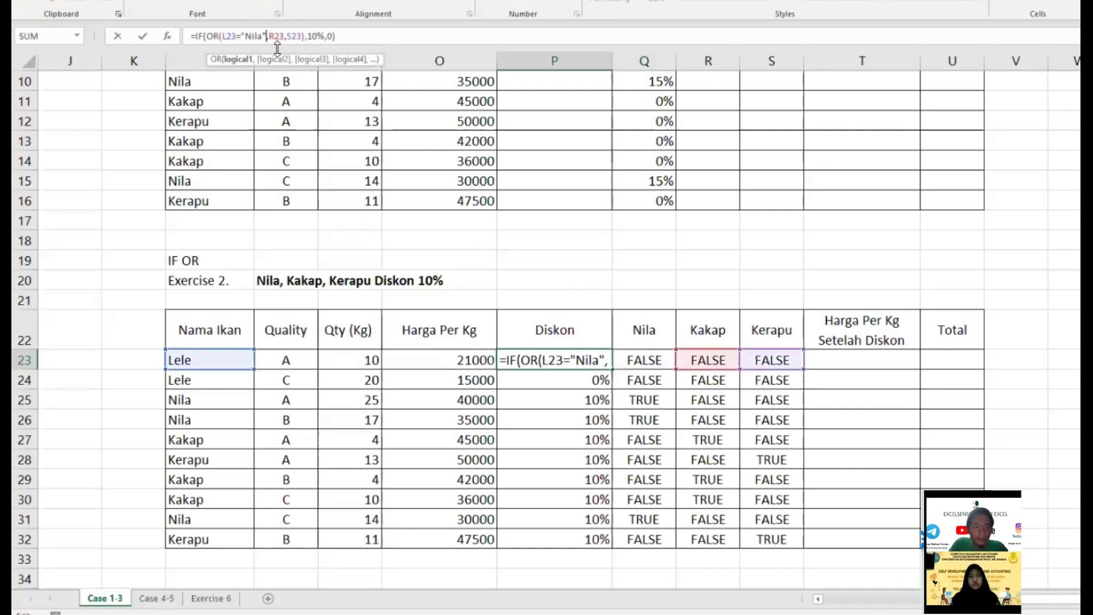
pyautogui.press('Return')
# Copy the test L23="Kakap" from the formula in R23.
pyautogui.press('Up')
pyautogui.press('Right')
pyautogui.press('Right')
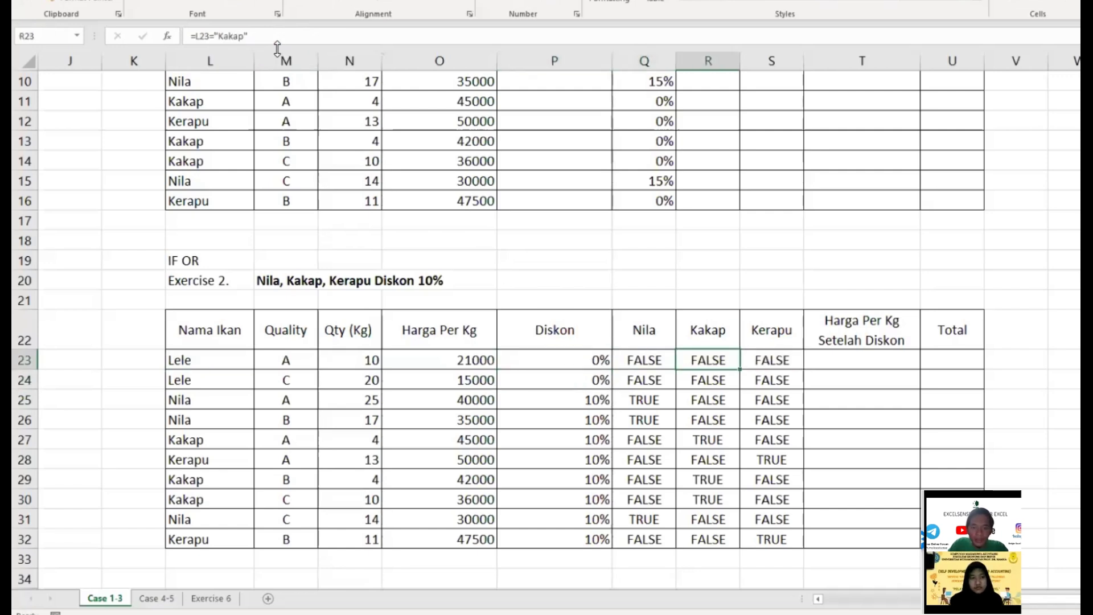
pyautogui.click(286, 28)
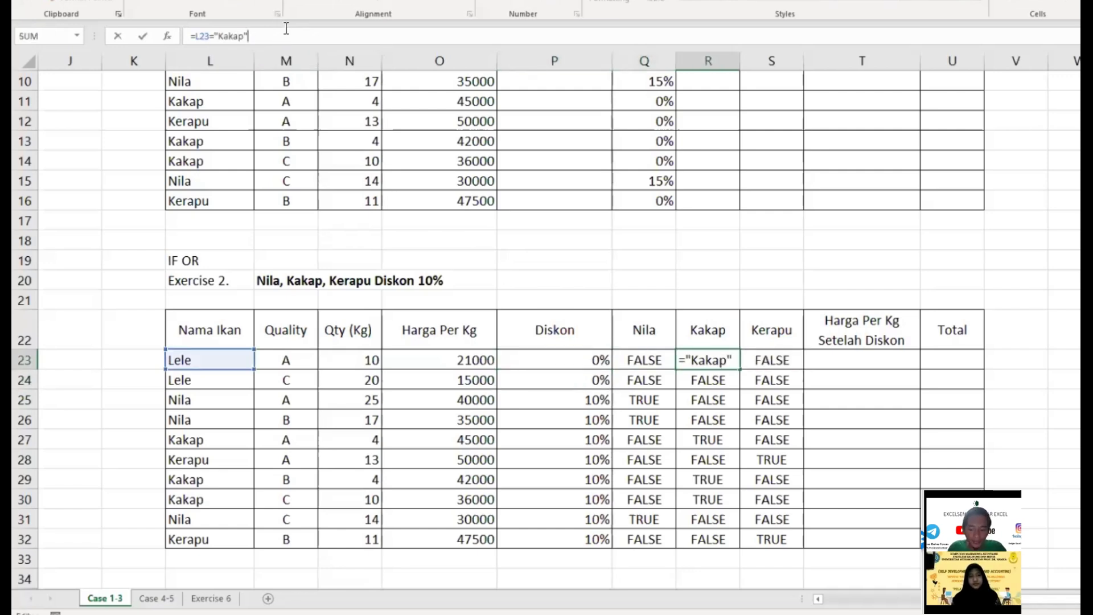
pyautogui.hotkey('shift', 'Left')
pyautogui.hotkey('shift', 'Left')
pyautogui.hotkey('shift', 'Left')
pyautogui.hotkey('shift', 'Left')
pyautogui.hotkey('shift', 'Left')
pyautogui.hotkey('shift', 'Left')
pyautogui.hotkey('shift', 'Left')
pyautogui.hotkey('shift', 'Left')
pyautogui.hotkey('shift', 'Left')
pyautogui.hotkey('shift', 'Left')
pyautogui.hotkey('shift', 'Left')
pyautogui.hotkey('ctrl', 'c')
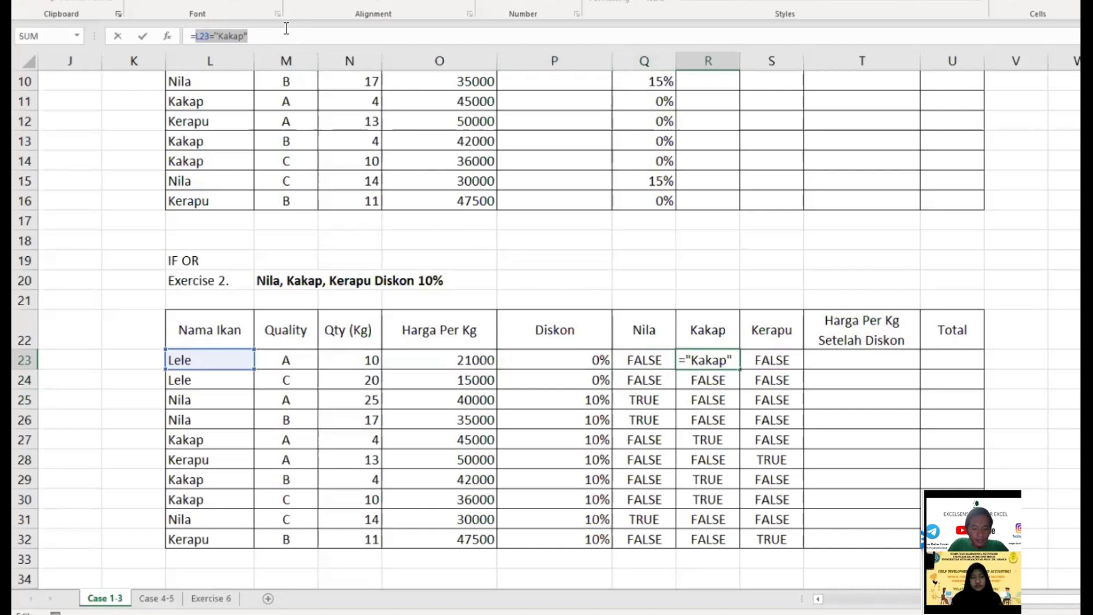
# Replace the R23 reference in P23's OR function with the copied test L23="Kakap".
pyautogui.press('Escape')
pyautogui.press('Down')
pyautogui.press('Up')
pyautogui.press('Left')
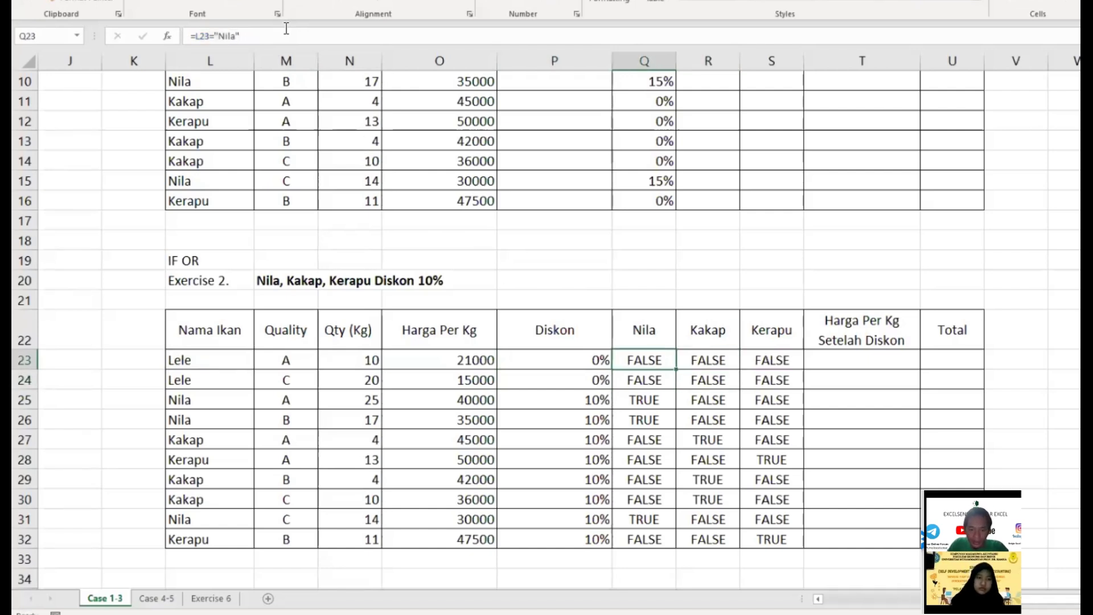
pyautogui.press('Left')
pyautogui.press('F2')
pyautogui.press('Left')
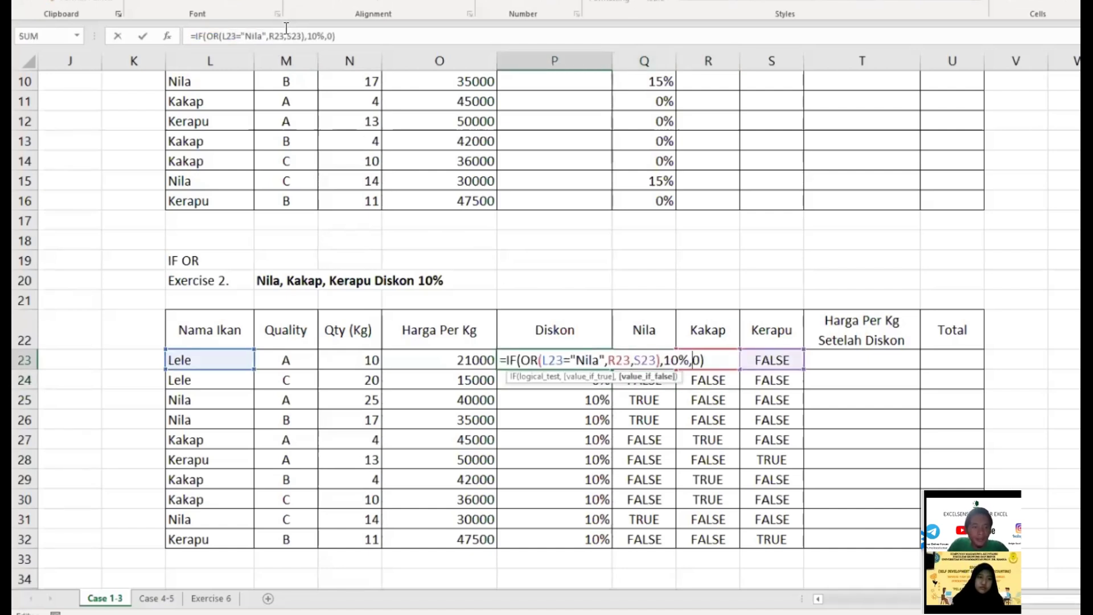
pyautogui.press('Left')
pyautogui.press('Left')
pyautogui.press('Left')
pyautogui.press('Left')
pyautogui.press('Left')
pyautogui.press('Left')
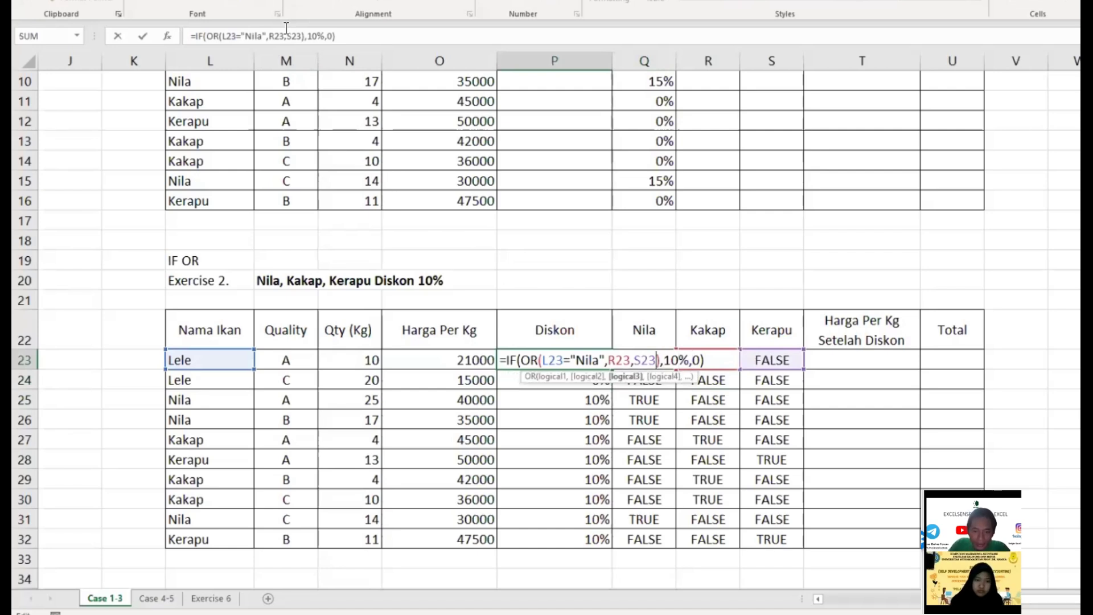
pyautogui.press('Left')
pyautogui.hotkey('shift', 'Left')
pyautogui.hotkey('shift', 'Left')
pyautogui.hotkey('shift', 'Left')
pyautogui.hotkey('ctrl', 'v')
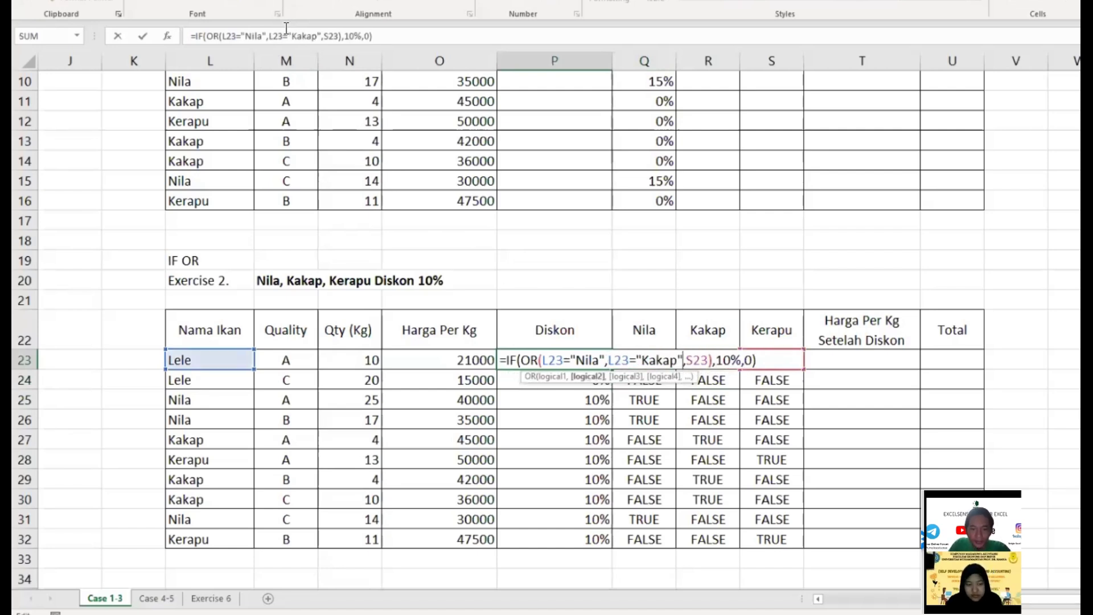
pyautogui.press('Return')
# Copy the test L23="Kerapu" from the formula in S23.
pyautogui.press('Up')
pyautogui.press('Right')
pyautogui.press('Right')
pyautogui.press('Right')
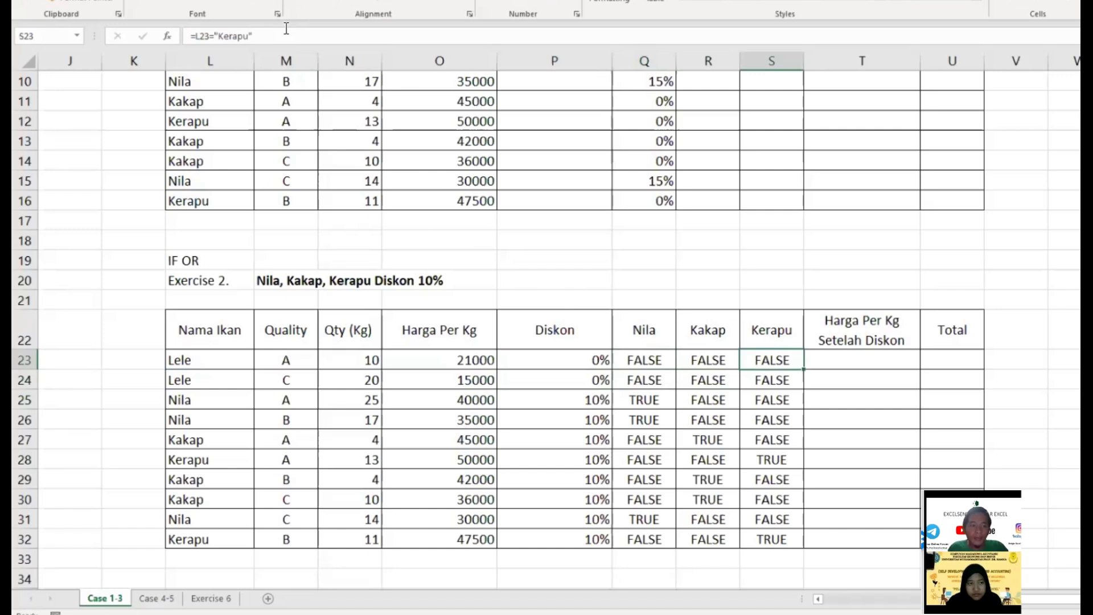
pyautogui.press('F2')
pyautogui.hotkey('shift', 'Left')
pyautogui.hotkey('shift', 'Left')
pyautogui.hotkey('shift', 'Left')
pyautogui.hotkey('shift', 'Left')
pyautogui.hotkey('shift', 'Left')
pyautogui.hotkey('shift', 'Left')
pyautogui.hotkey('shift', 'Left')
pyautogui.hotkey('shift', 'Left')
pyautogui.hotkey('shift', 'Left')
pyautogui.hotkey('shift', 'Left')
pyautogui.hotkey('shift', 'Left')
pyautogui.hotkey('shift', 'Left')
pyautogui.hotkey('ctrl', 'c')
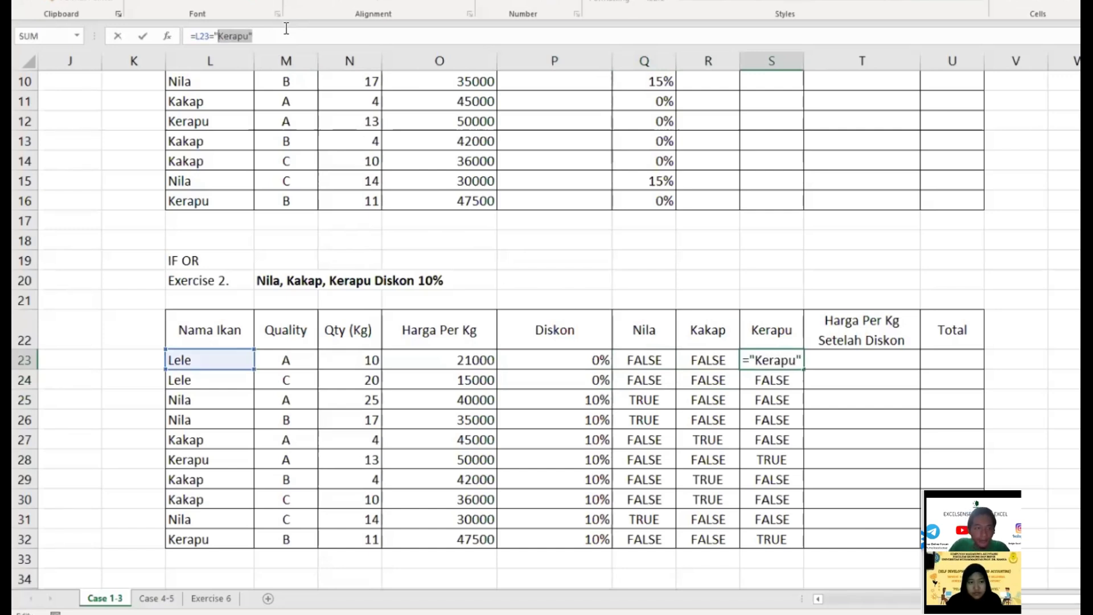
# Replace the S23 reference in P23's OR function with the copied test L23="Kerapu".
pyautogui.press('Return')
pyautogui.press('Up')
pyautogui.press('Left')
pyautogui.press('Left')
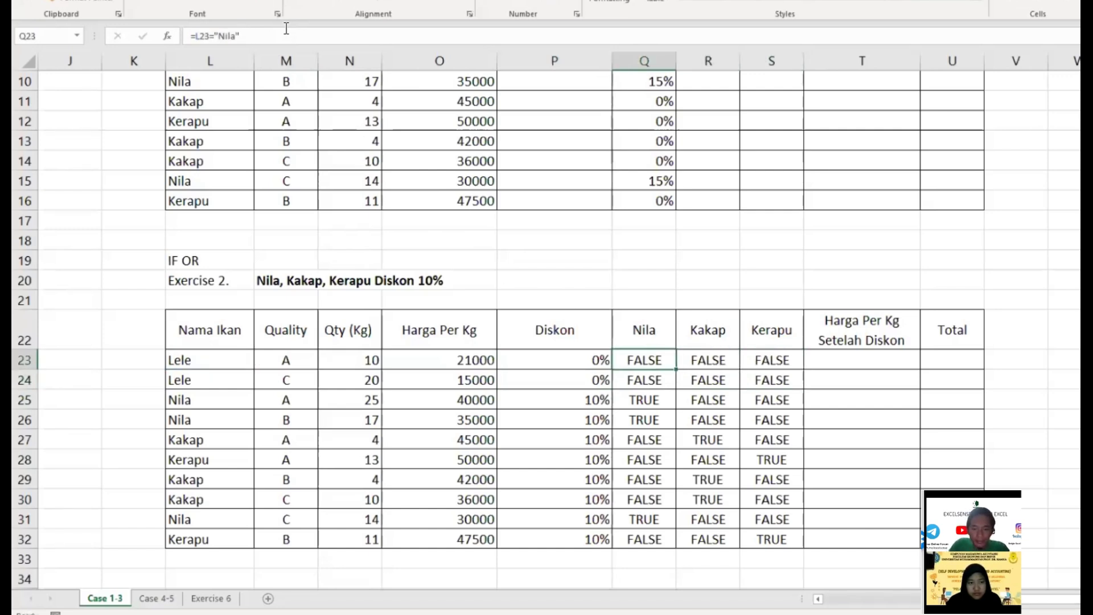
pyautogui.press('Left')
pyautogui.press('F2')
pyautogui.press('Left')
pyautogui.press('Left')
pyautogui.press('Left')
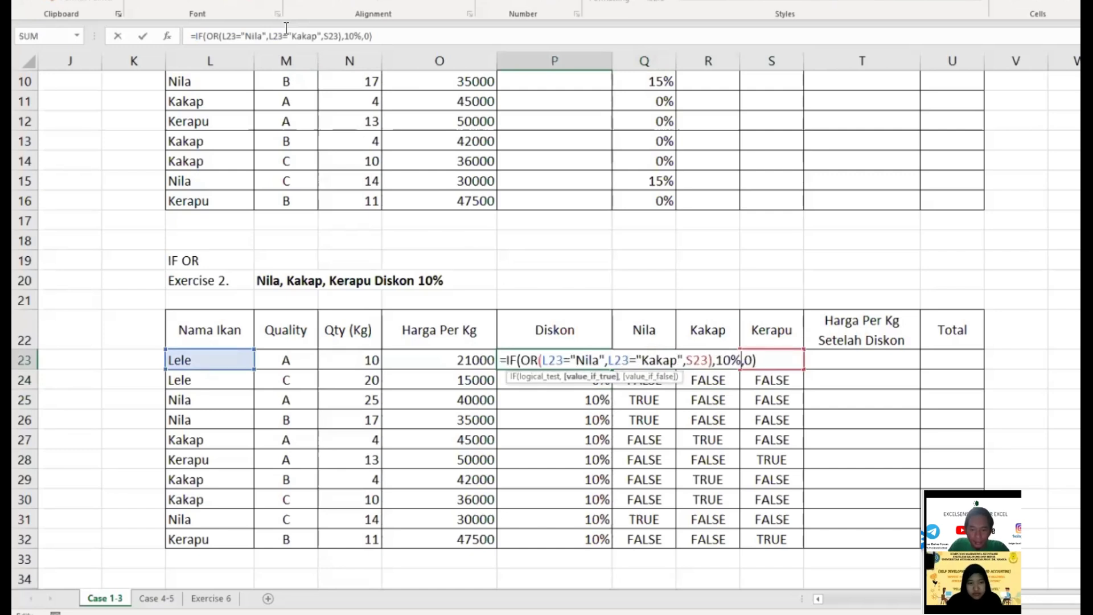
pyautogui.press('Left')
pyautogui.press('Left')
pyautogui.hotkey('shift', 'Left')
pyautogui.hotkey('shift', 'Left')
pyautogui.hotkey('shift', 'Left')
pyautogui.hotkey('ctrl', 'v')
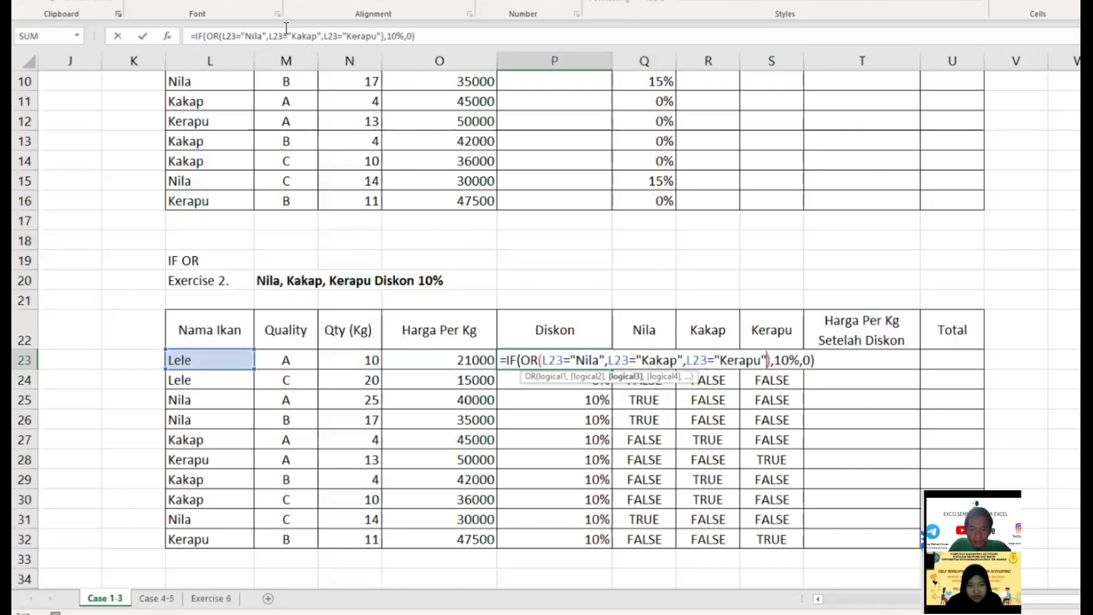
# Confirm the merged IF OR formula in P23 and fill it down to P32.
pyautogui.press('Return')
pyautogui.press('Up')
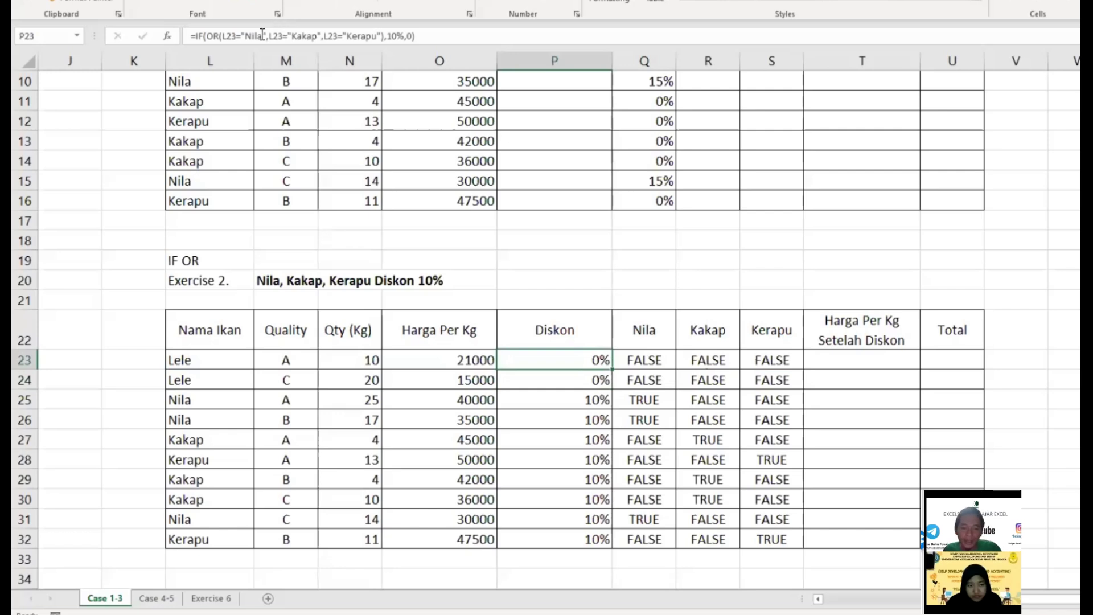
pyautogui.doubleClick(615, 370)
# Examine the OR test and the 10% and 0 results in P23's formula, comparing it with the Nila test in Q23.
pyautogui.click(648, 360)
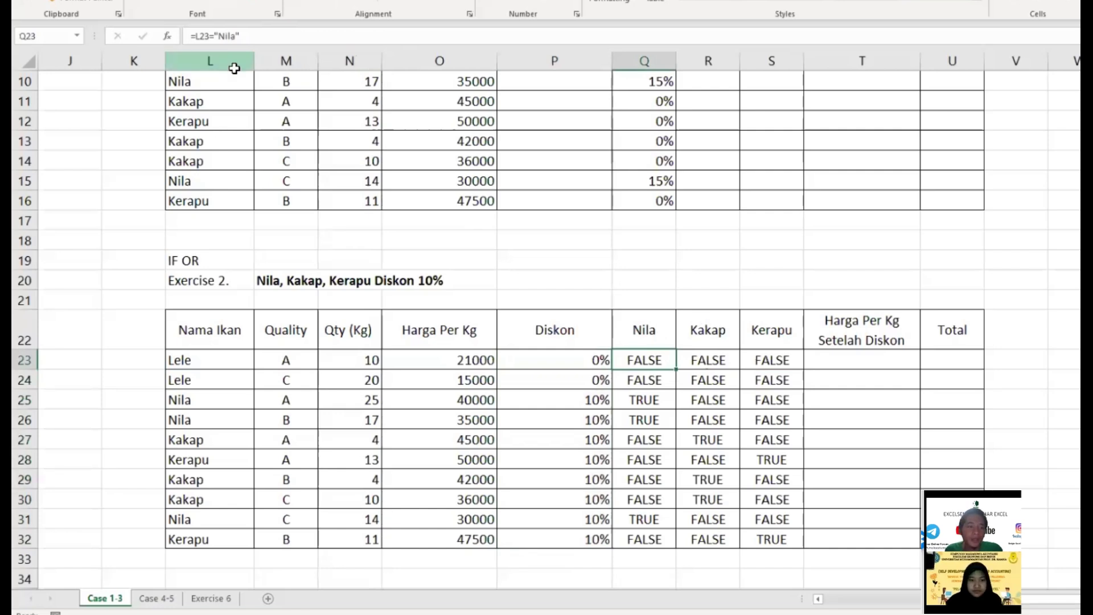
pyautogui.click(547, 359)
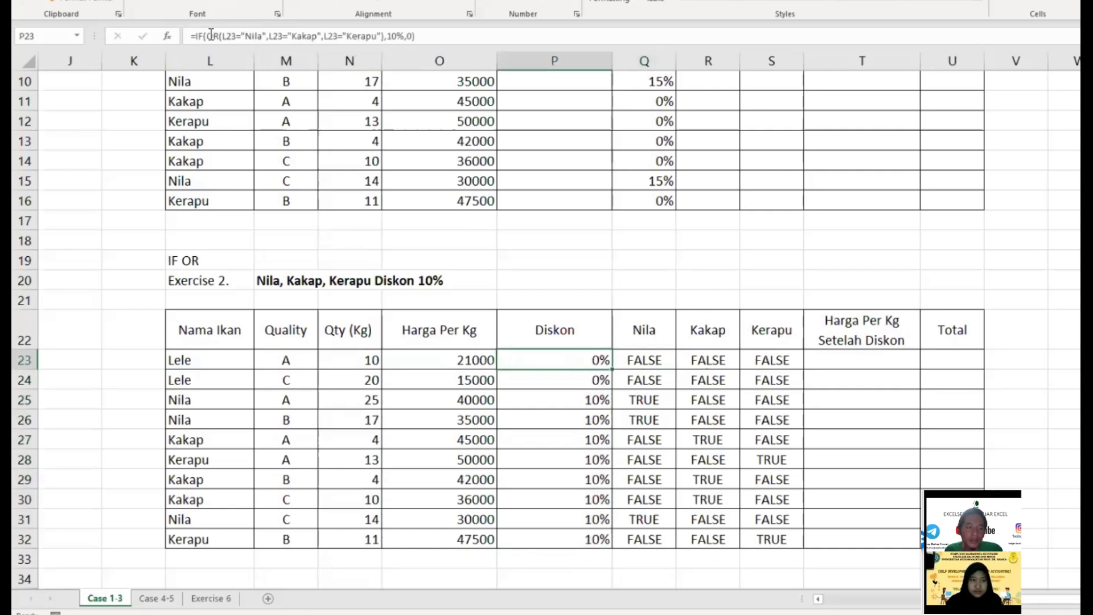
pyautogui.moveTo(210, 35); pyautogui.dragTo(382, 37)
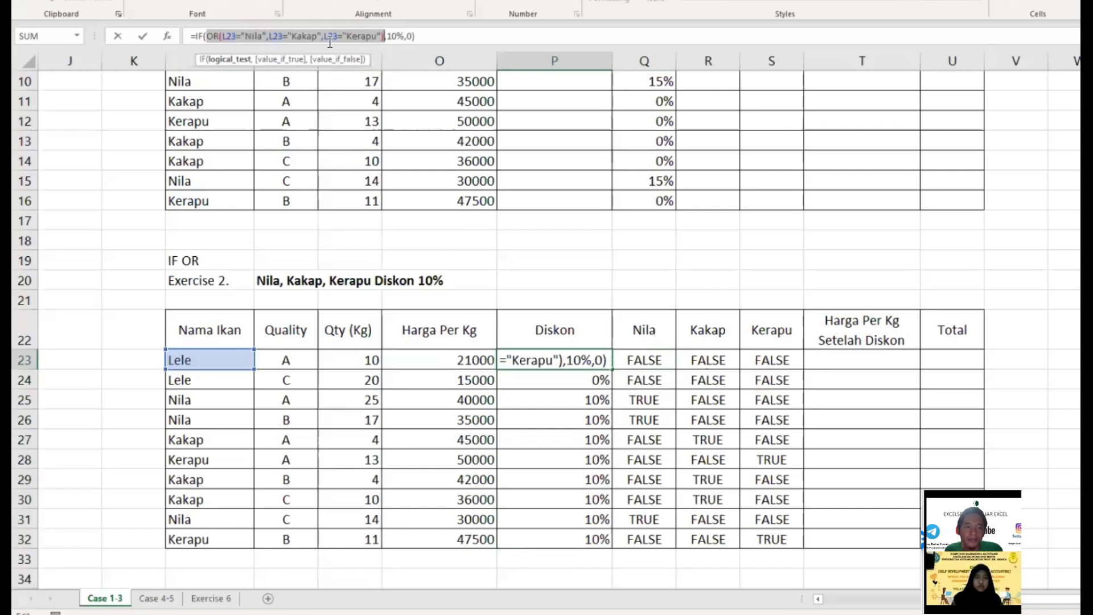
pyautogui.click(430, 36)
pyautogui.moveTo(387, 37); pyautogui.dragTo(406, 36)
pyautogui.click(411, 36)
pyautogui.press('Return')
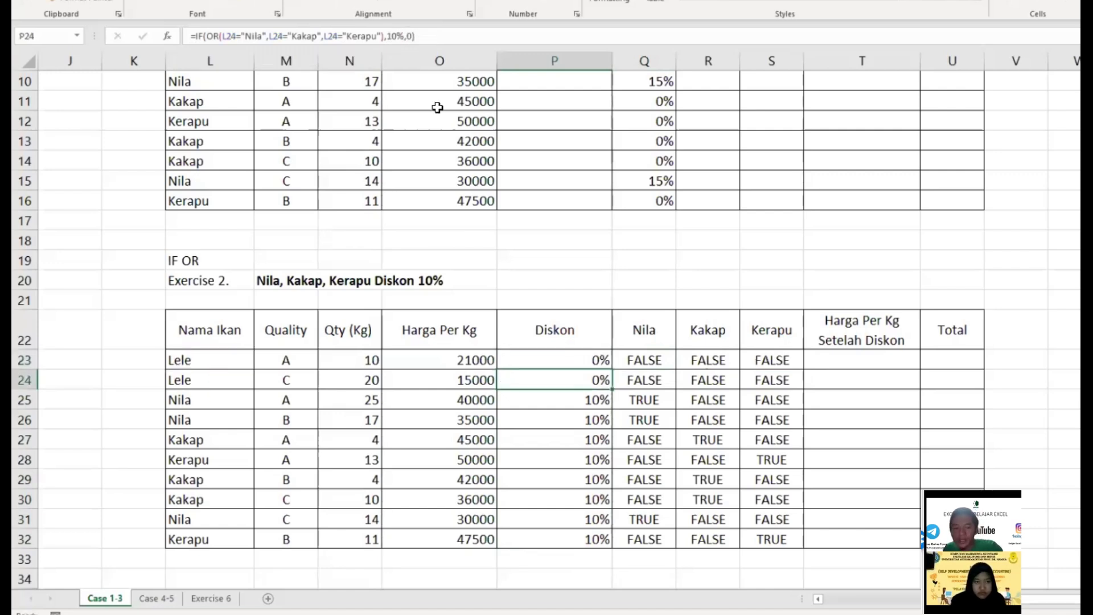
# Look over the Exercise 2 table with P23's discount formula and the Exercise 3 task, Nila Kualitas A Diskon 5%.
pyautogui.scroll(-3, 666, 322)
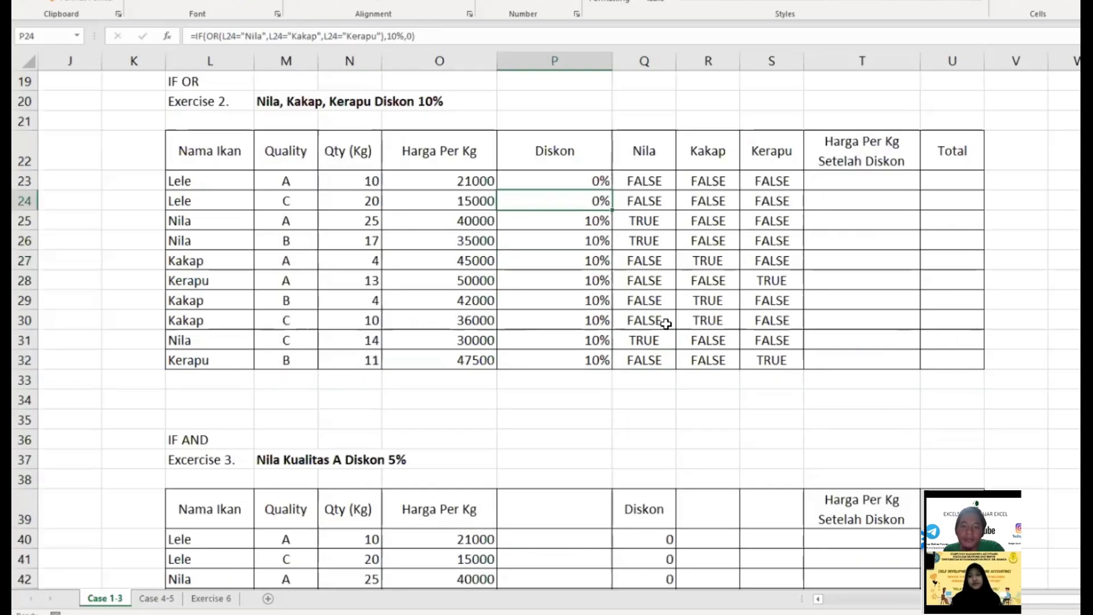
pyautogui.scroll(-1, 639, 314)
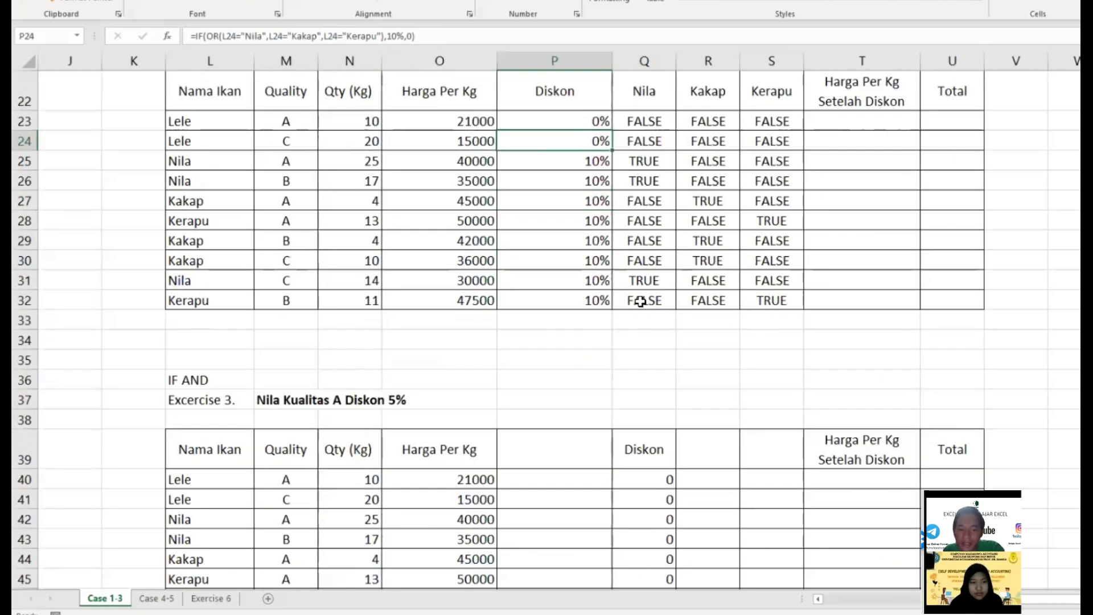
pyautogui.scroll(1, 644, 307)
pyautogui.scroll(1, 644, 307)
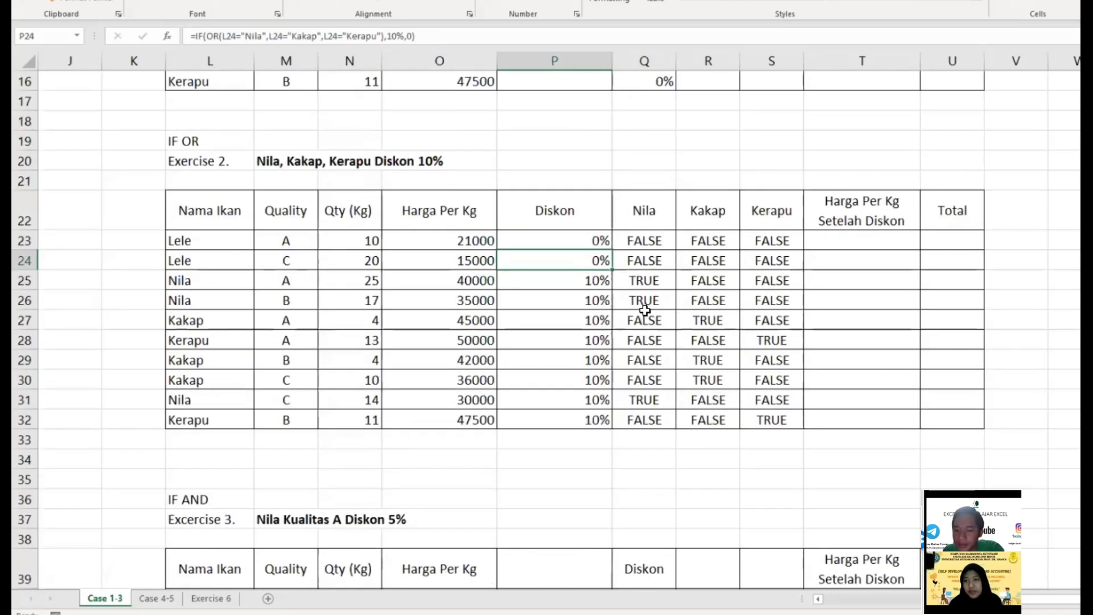
pyautogui.scroll(-1, 601, 442)
pyautogui.scroll(-3, 600, 442)
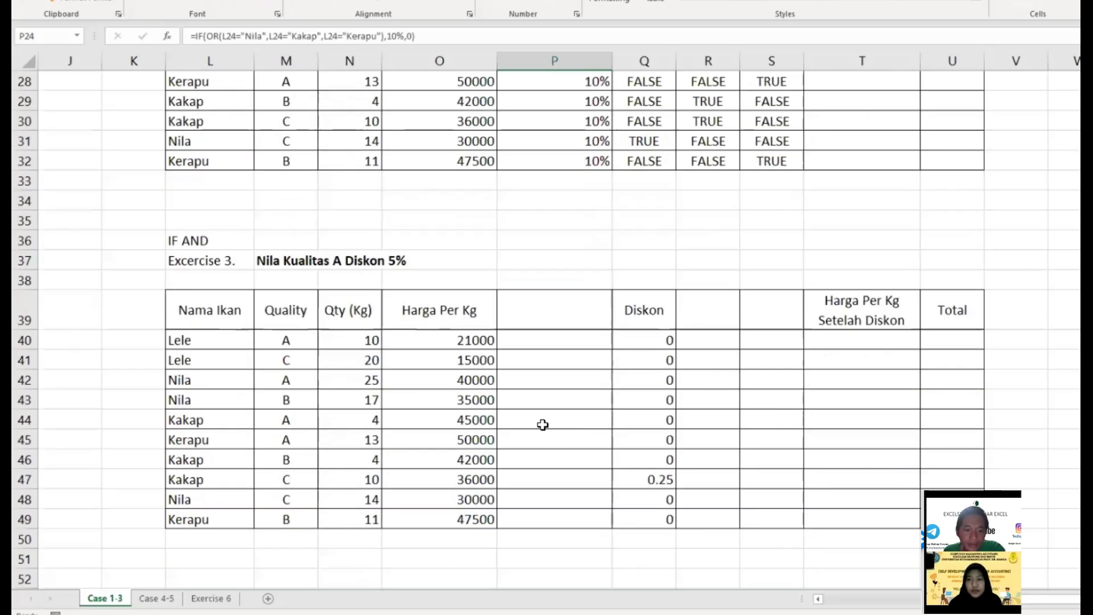
pyautogui.click(532, 343)
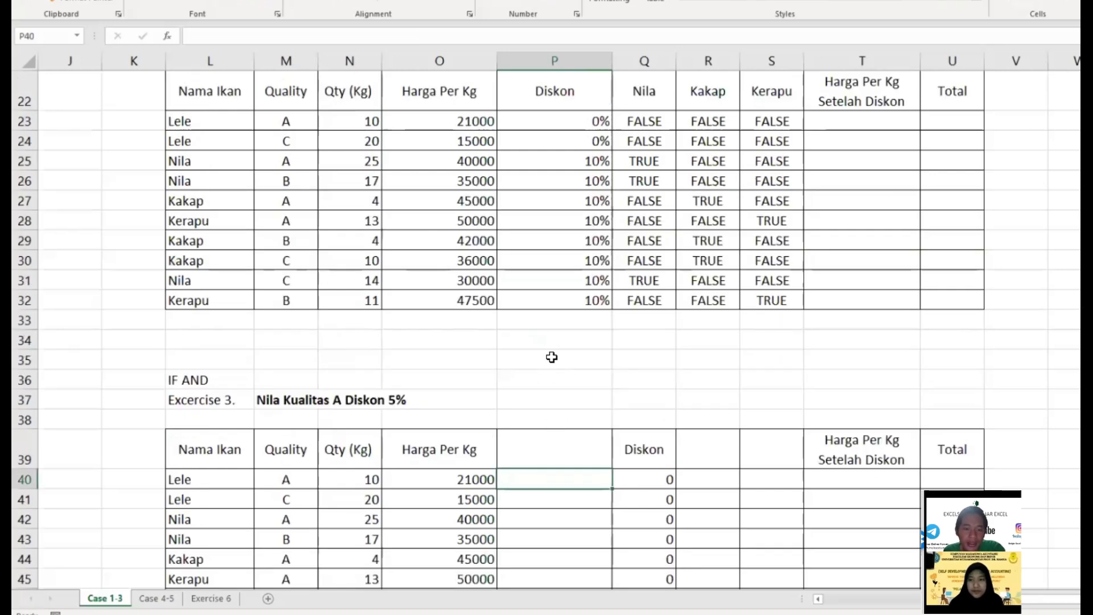
pyautogui.scroll(-2, 546, 356)
pyautogui.scroll(3, 569, 280)
pyautogui.click(562, 189)
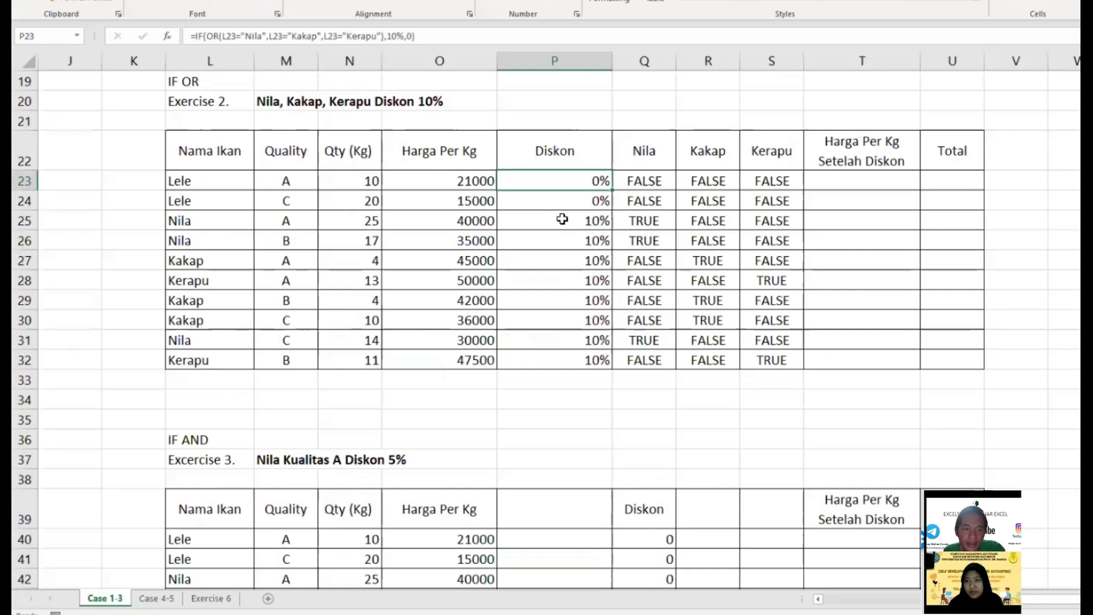
pyautogui.scroll(-3, 560, 273)
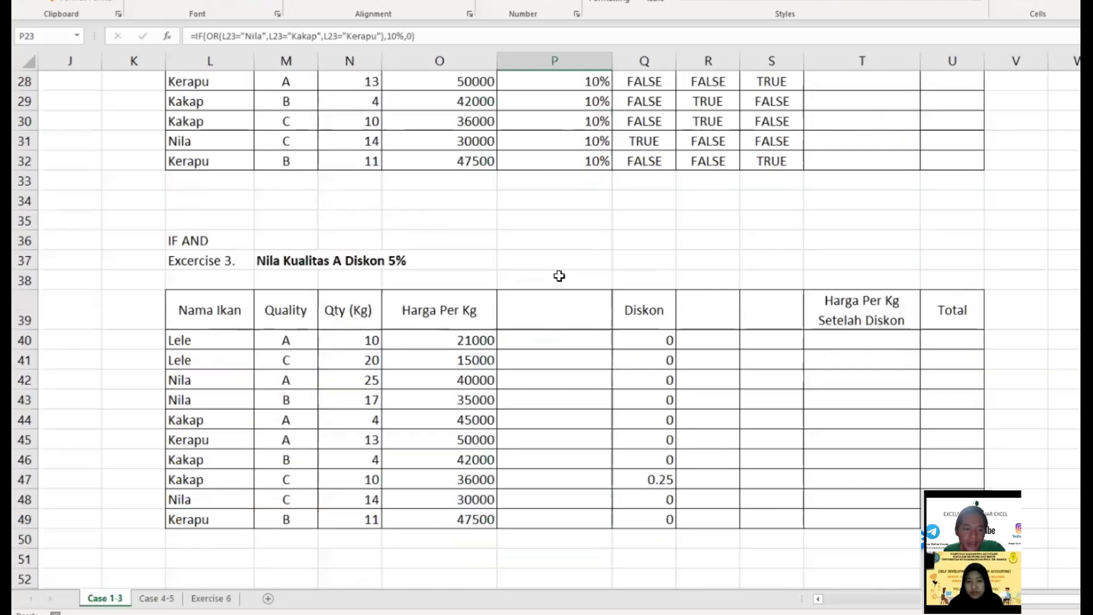
pyautogui.scroll(-3, 552, 283)
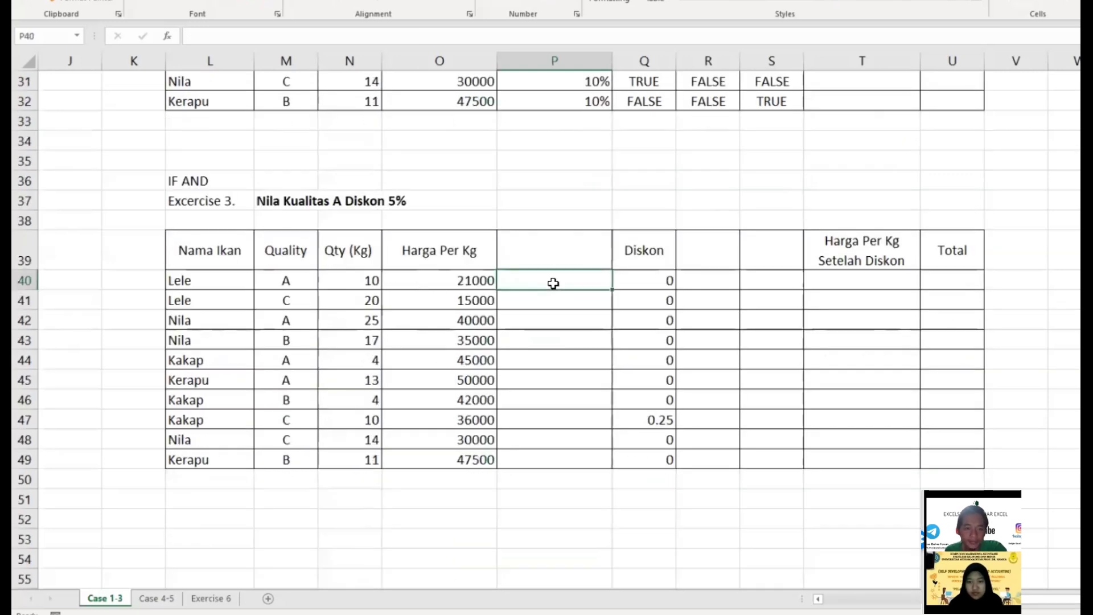
# Enter =AND(L40="Nila",M40="A") in P40 and fill it down to P49.
pyautogui.click(554, 283)
pyautogui.write('=')
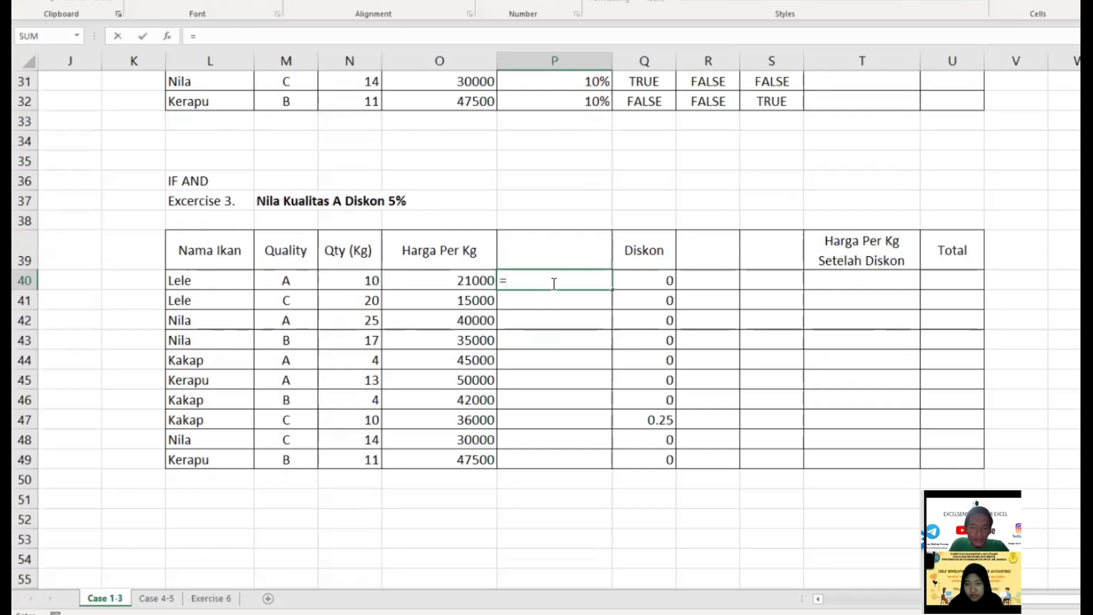
pyautogui.write('an')
pyautogui.press('Tab')
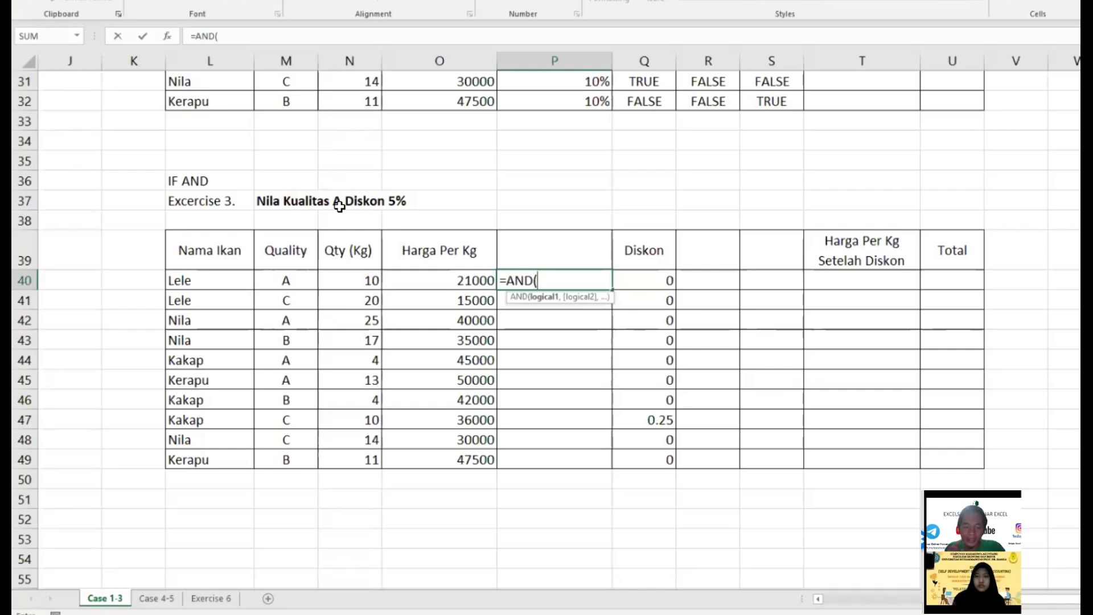
pyautogui.click(220, 280)
pyautogui.write('=')
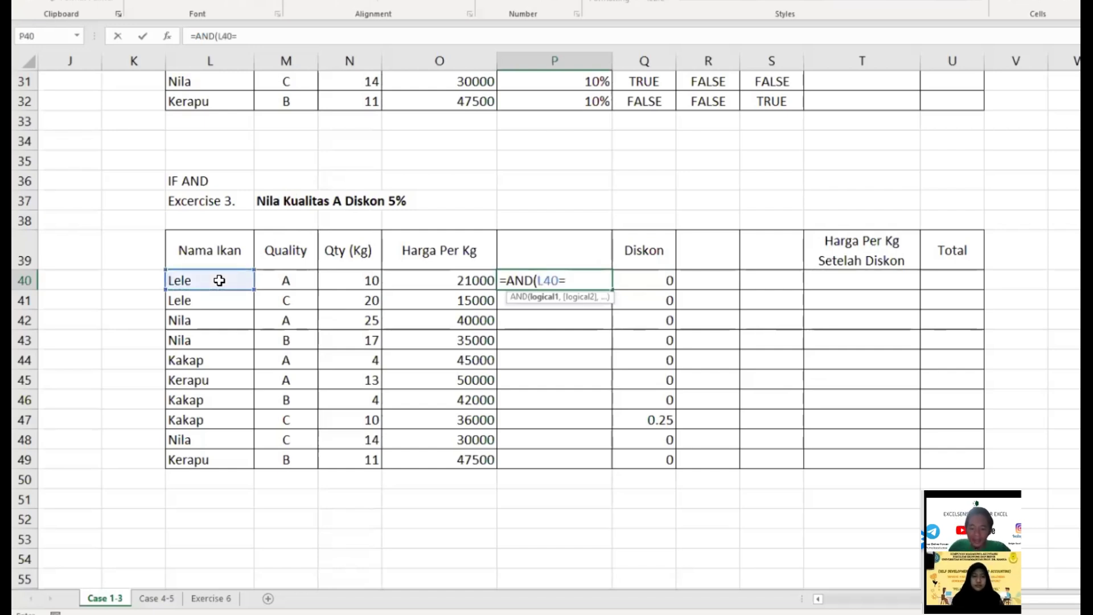
pyautogui.write('"Nila')
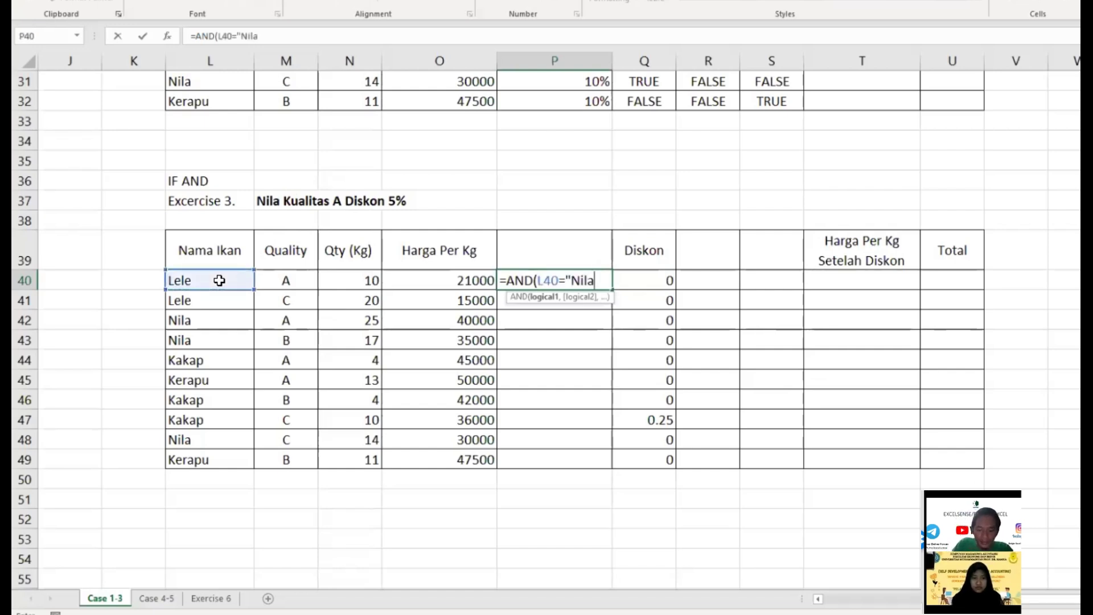
pyautogui.write('",')
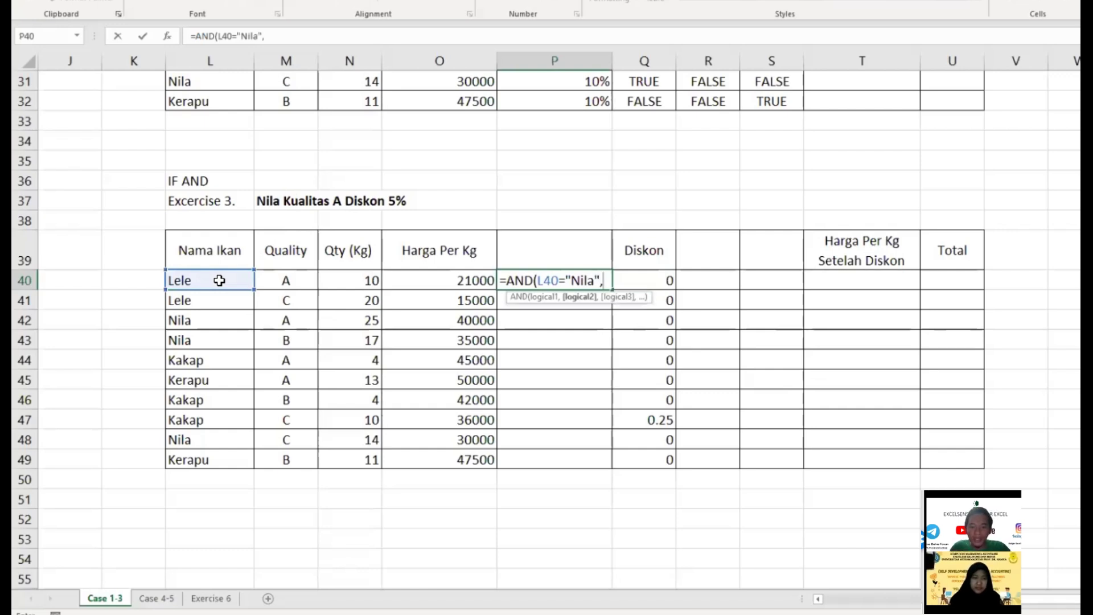
pyautogui.click(285, 278)
pyautogui.write('="A')
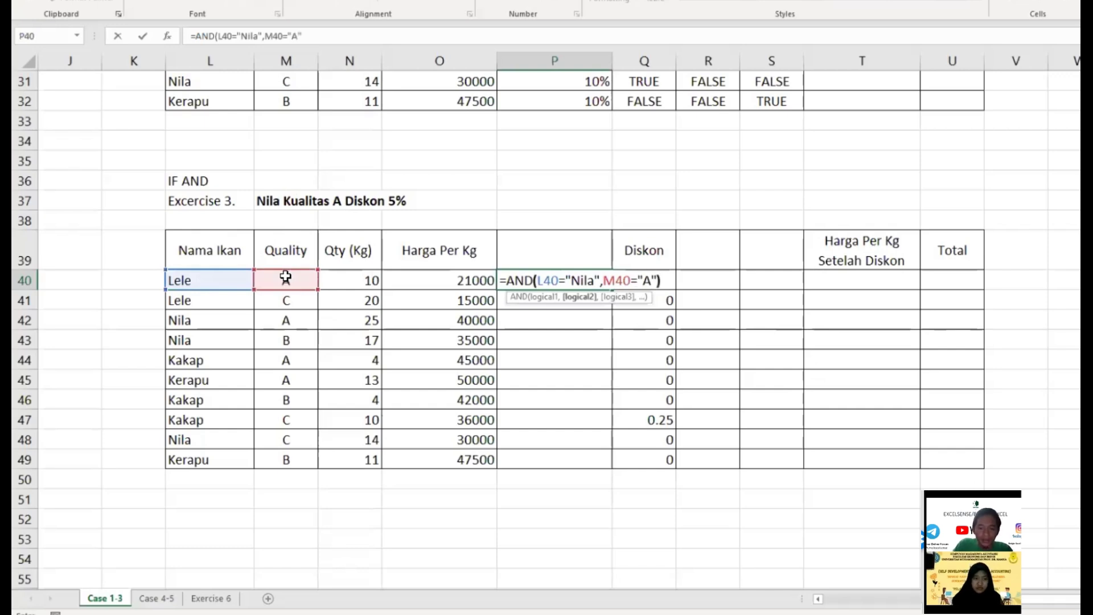
pyautogui.write('")')
pyautogui.hotkey('ctrl', 'Return')
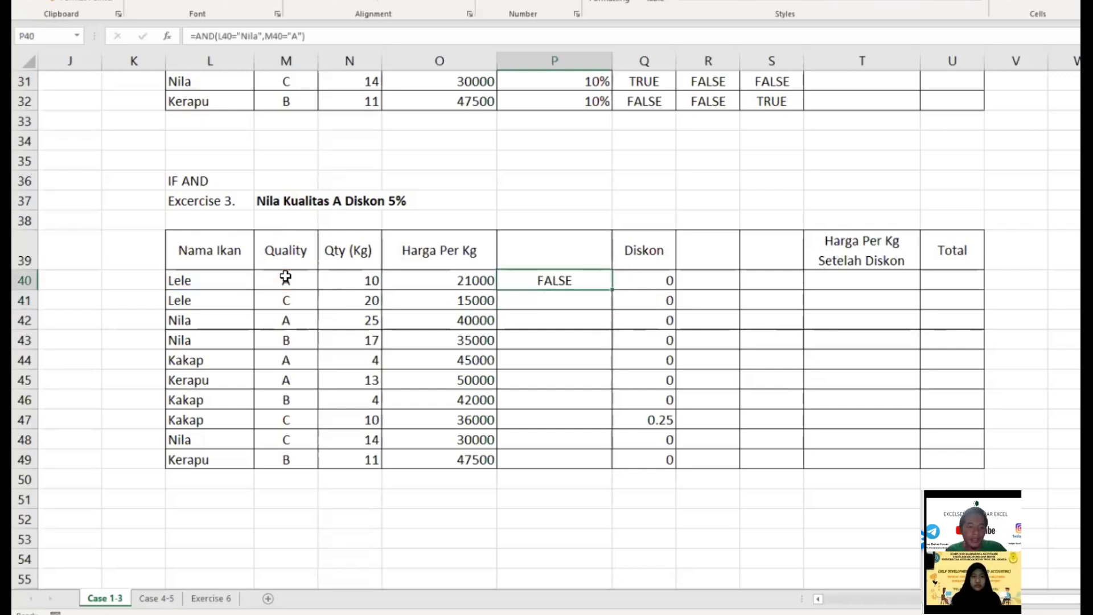
pyautogui.doubleClick(612, 292)
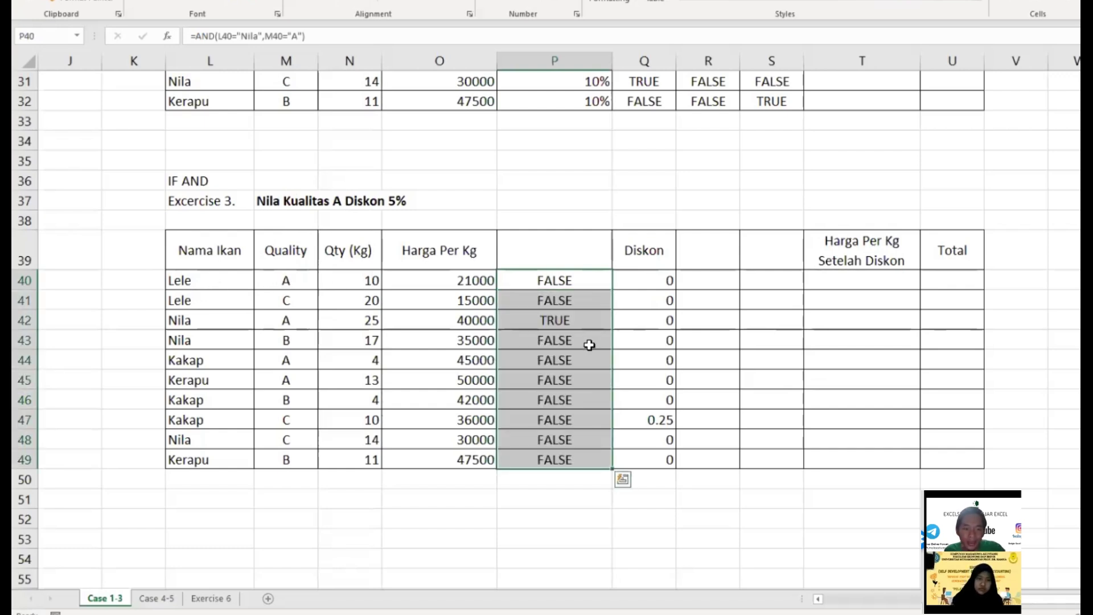
# Check the AND result in P42 against the fish name and quality in row 42, and view P40's formula.
pyautogui.click(556, 323)
pyautogui.moveTo(215, 319); pyautogui.dragTo(266, 319)
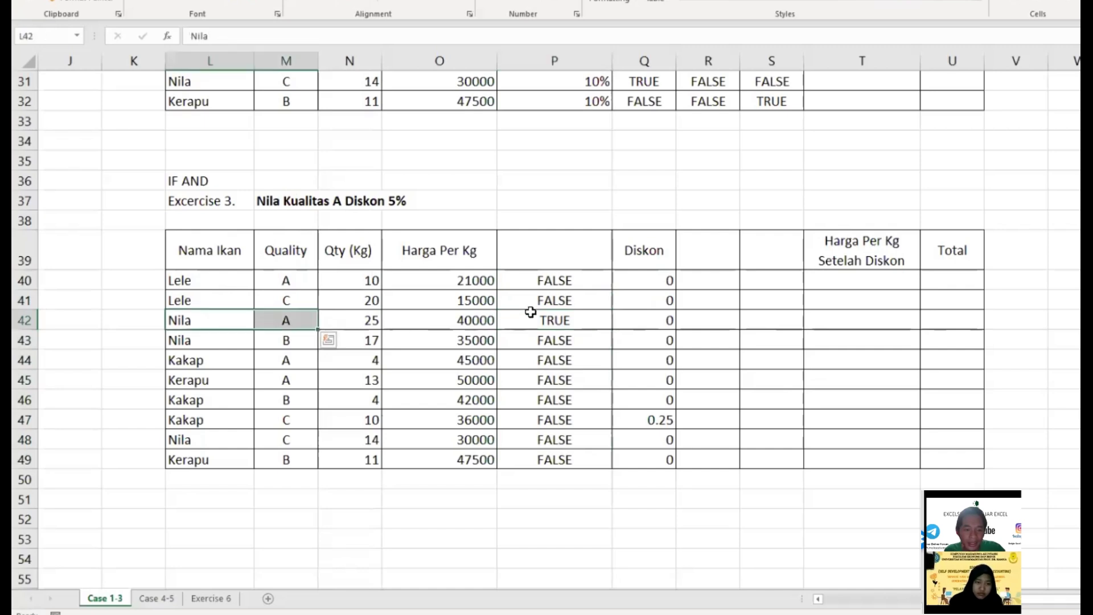
pyautogui.click(551, 282)
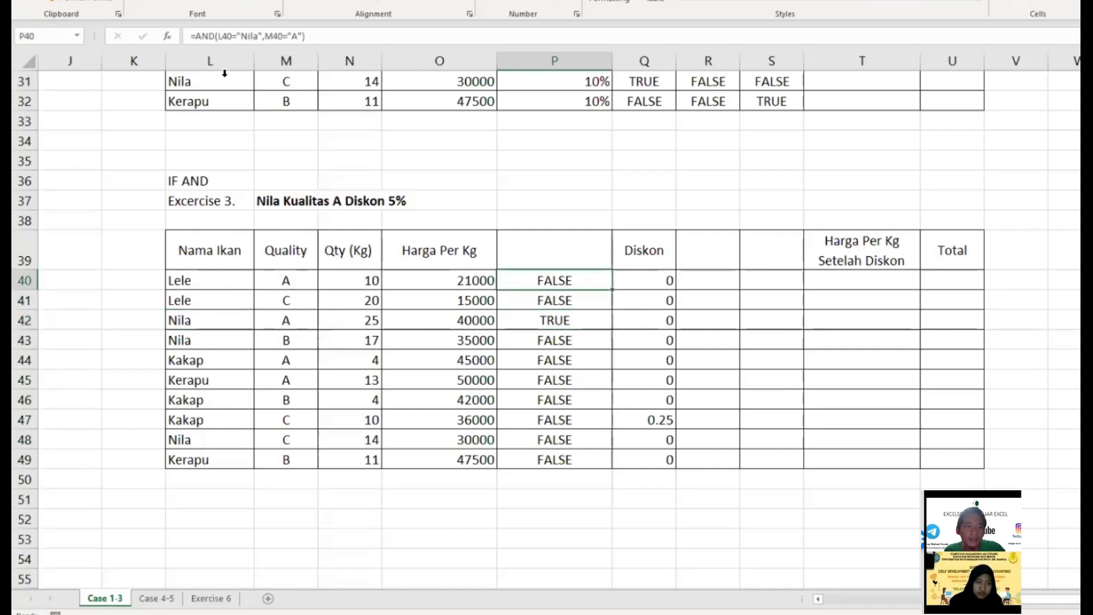
# Wrap P40's AND test as =IF(AND(L40="Nila",M40="A"),5%,0) and fill it down to P49.
pyautogui.click(196, 36)
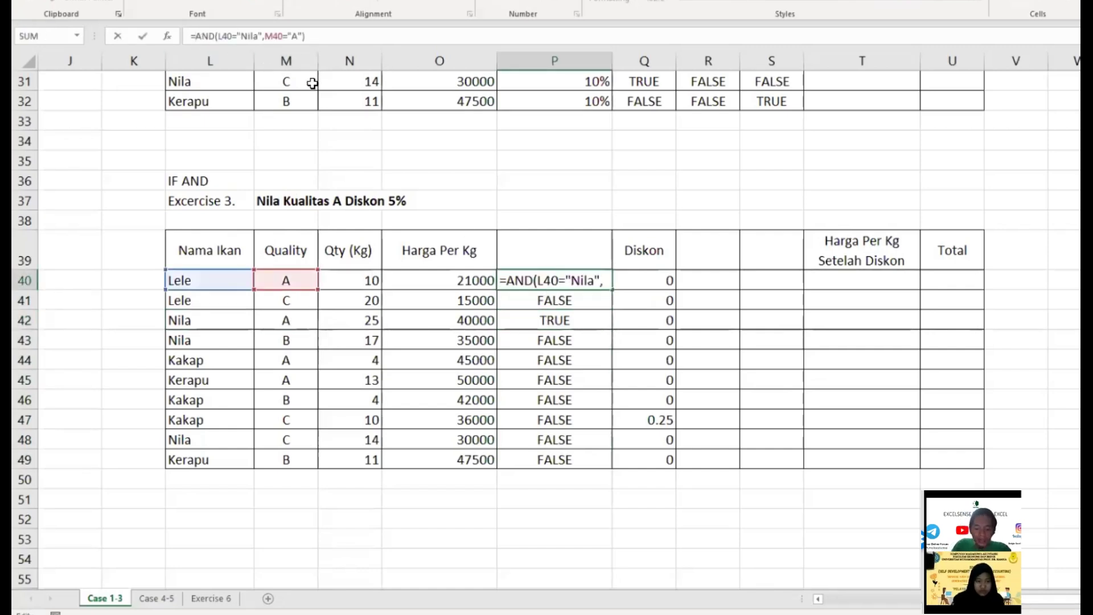
pyautogui.write('i')
pyautogui.press('Tab')
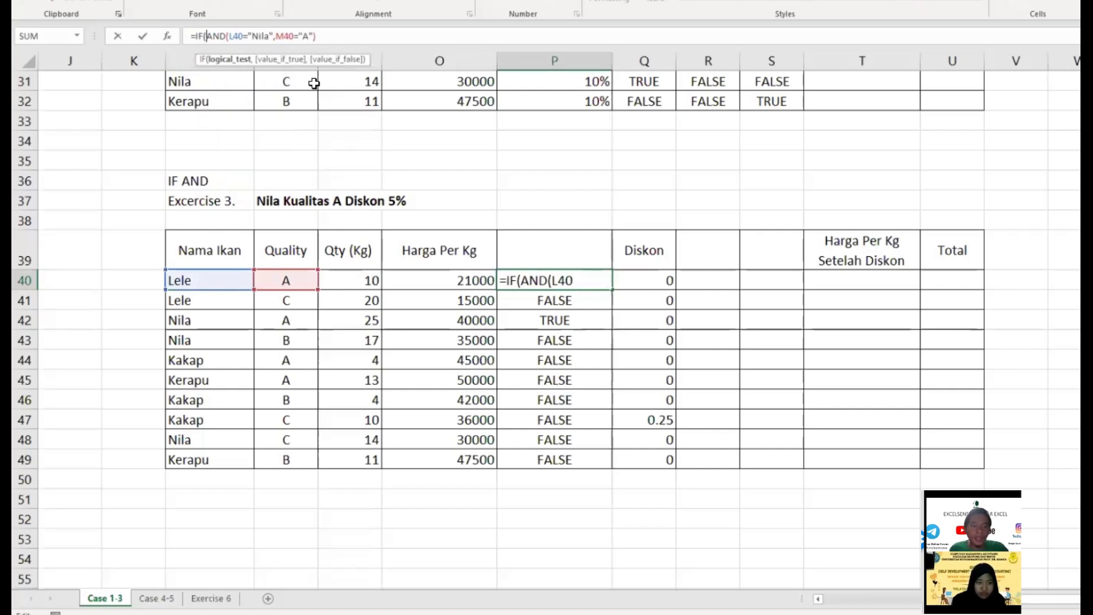
pyautogui.click(335, 35)
pyautogui.write(',')
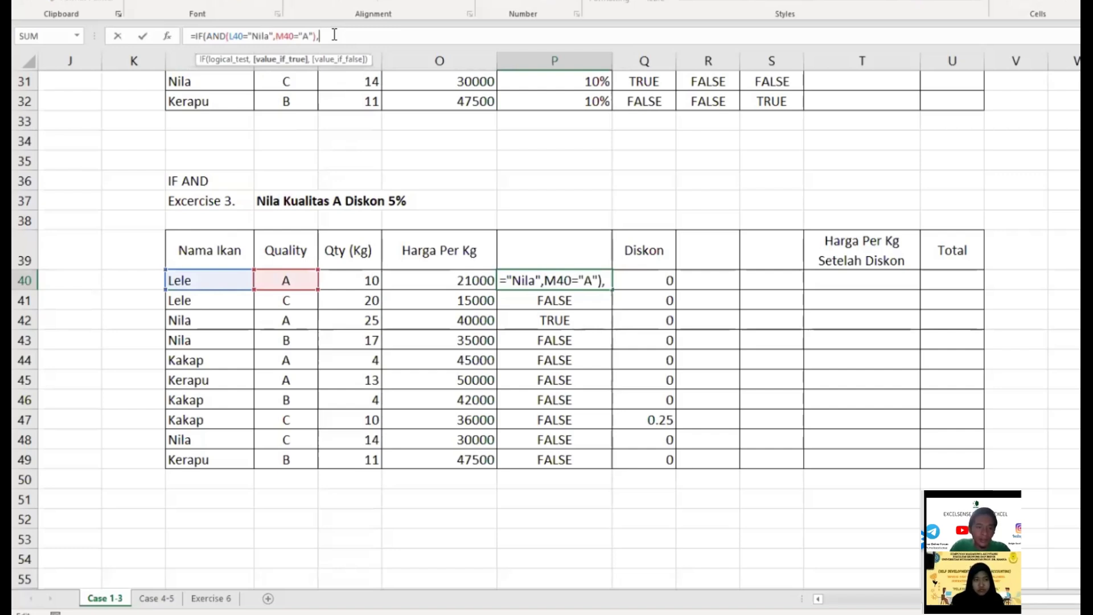
pyautogui.write('5%')
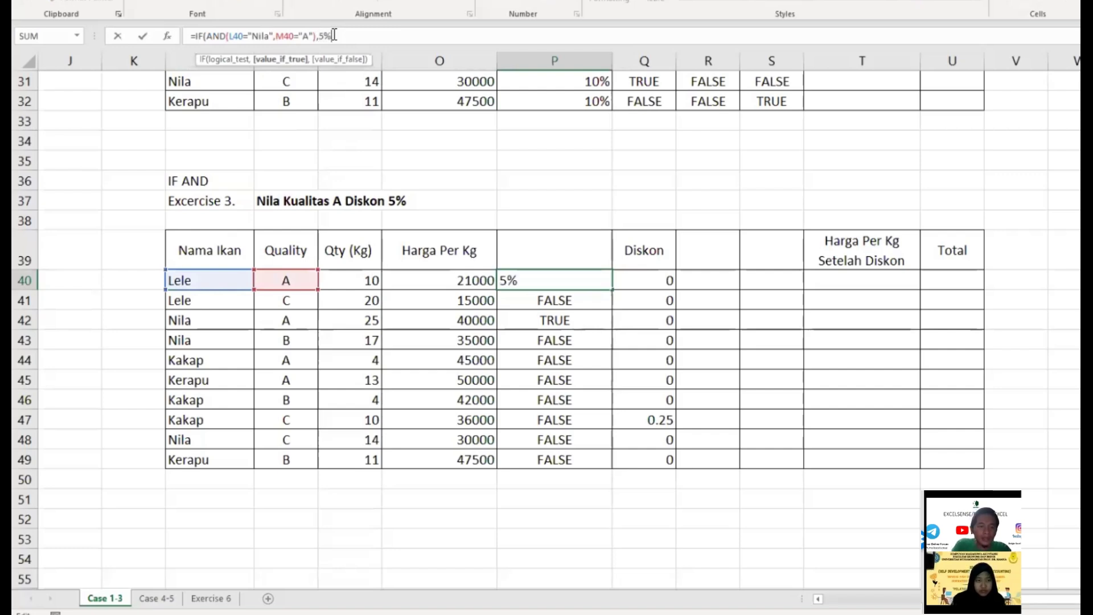
pyautogui.write(',0')
pyautogui.hotkey('ctrl', 'Return')
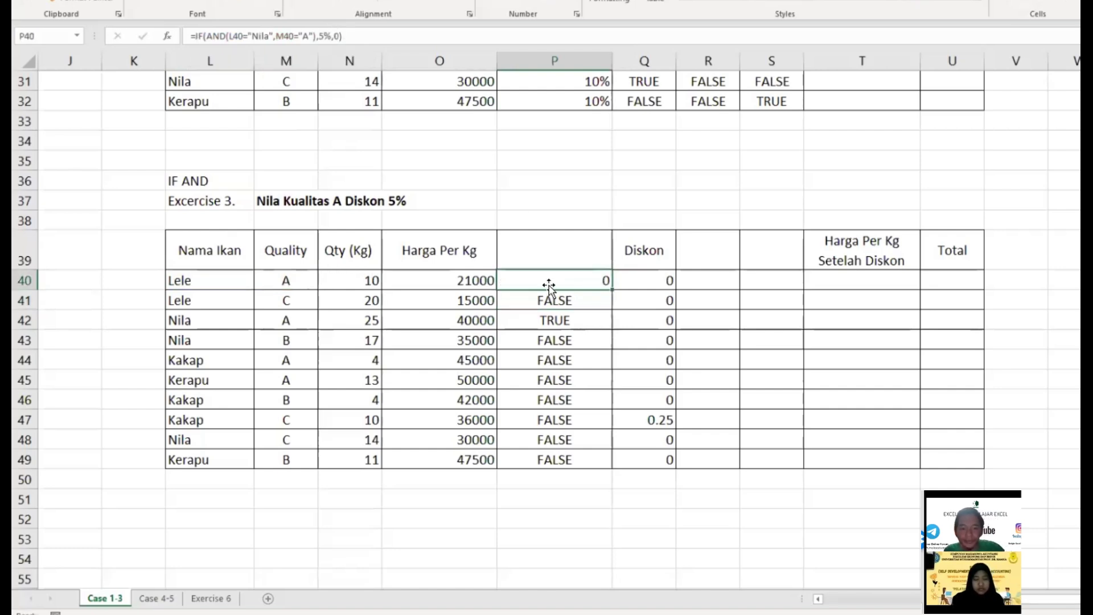
pyautogui.doubleClick(611, 290)
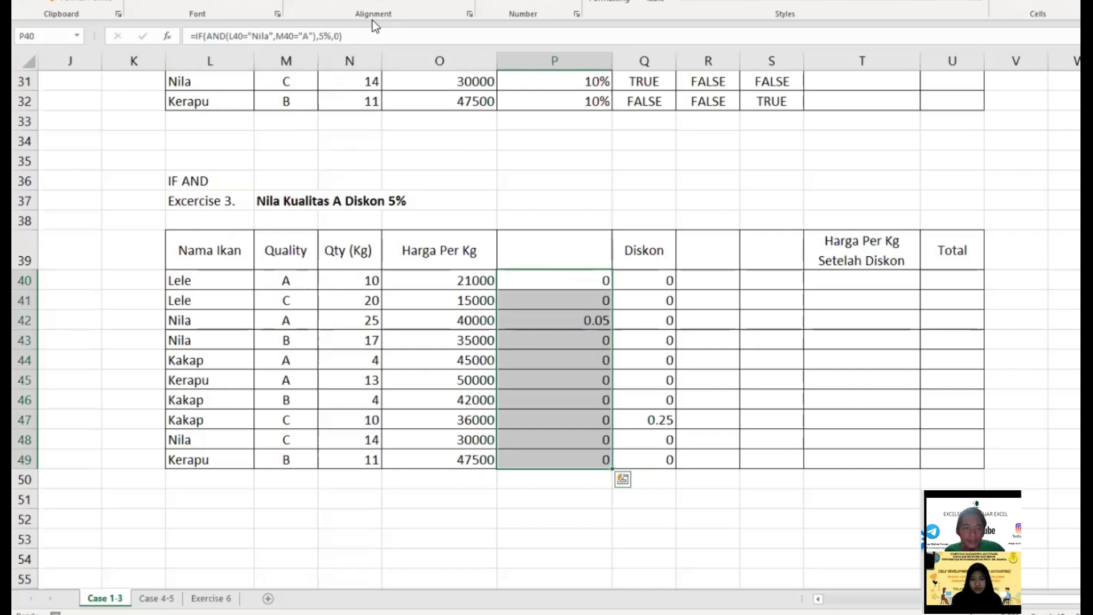
# Format P40:P49 as percentages and enter the column heading Diskon in P39.
pyautogui.click(502, 0)
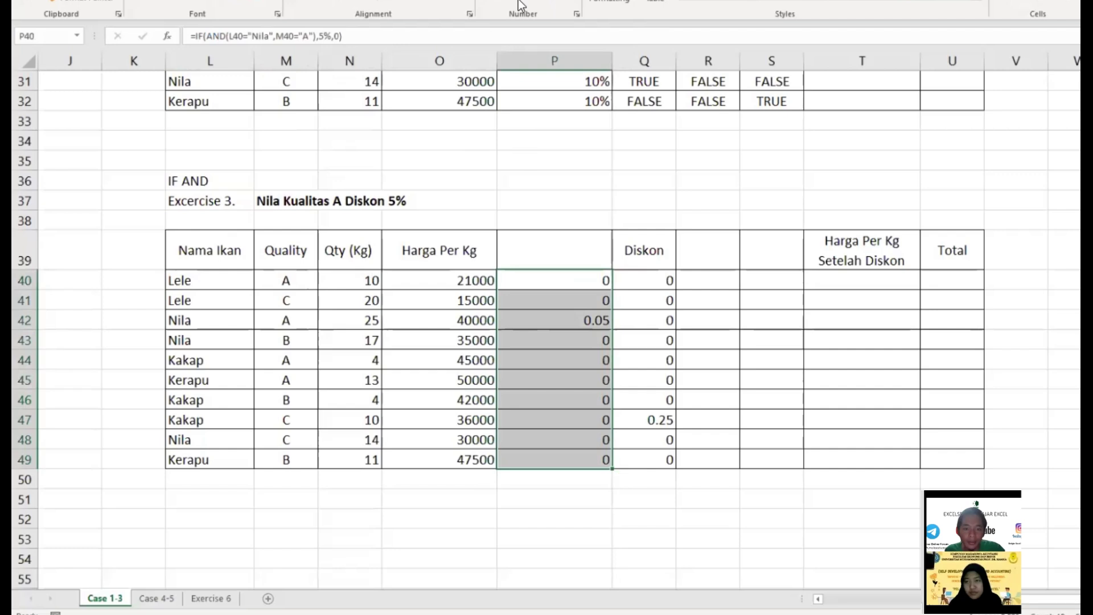
pyautogui.click(520, 2)
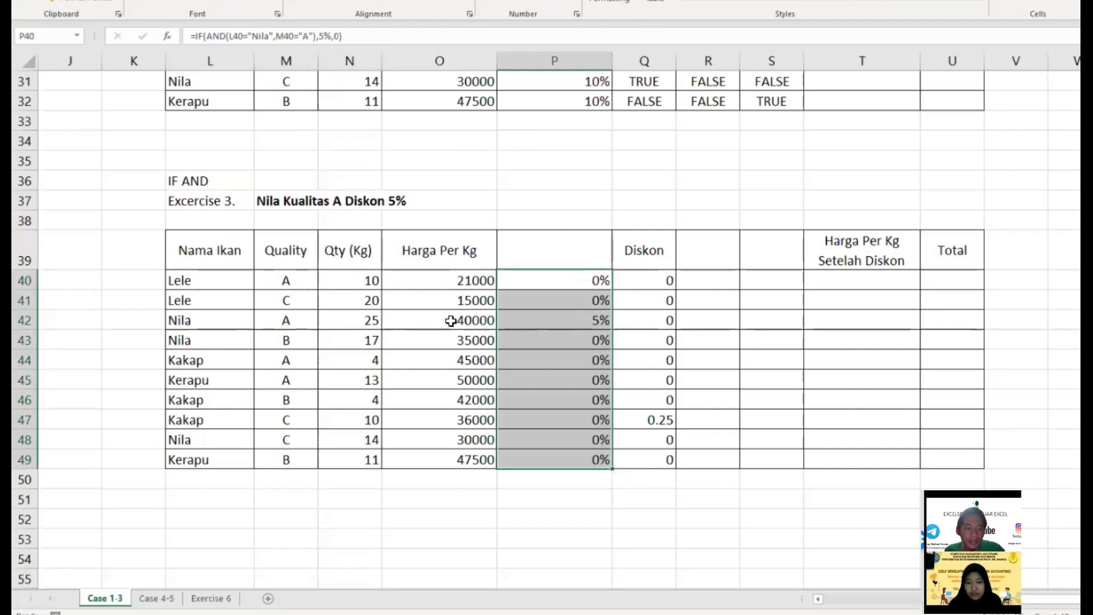
pyautogui.click(559, 320)
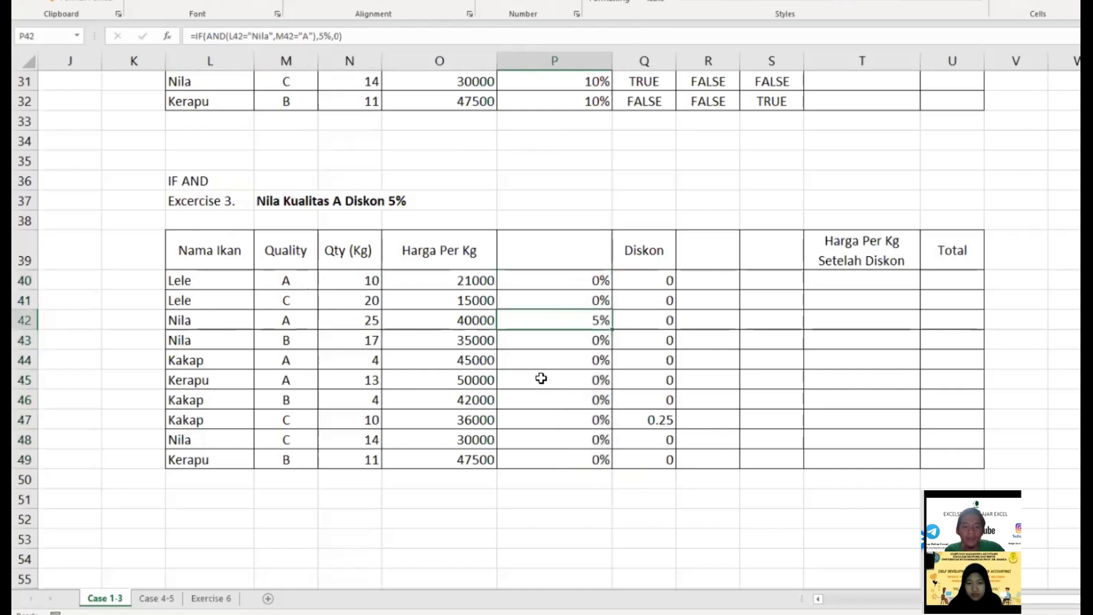
pyautogui.click(562, 251)
pyautogui.write('D')
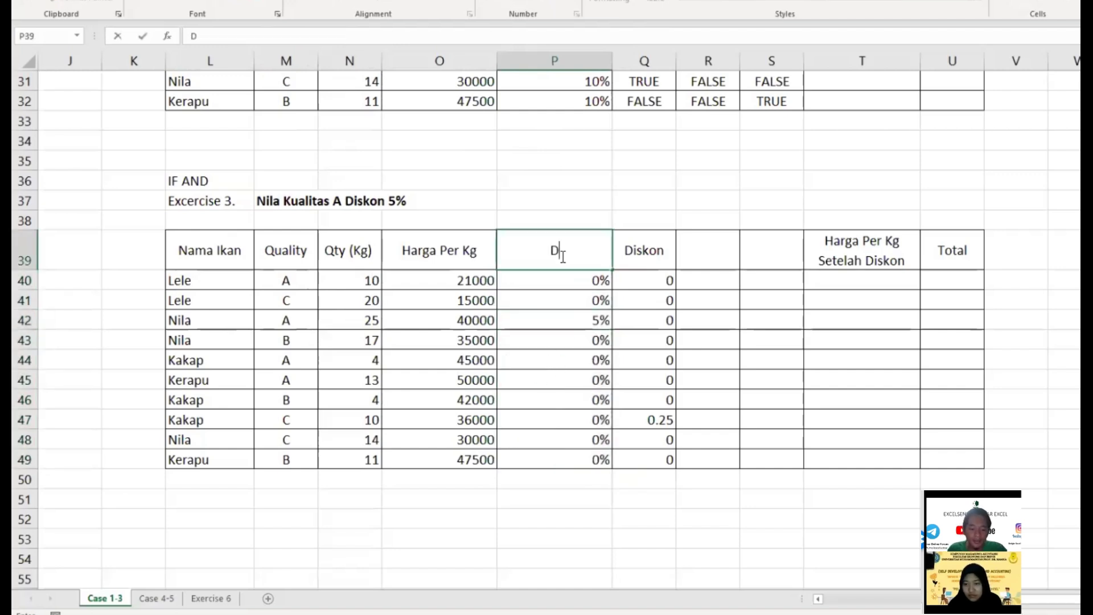
pyautogui.write('iskon')
pyautogui.press('Return')
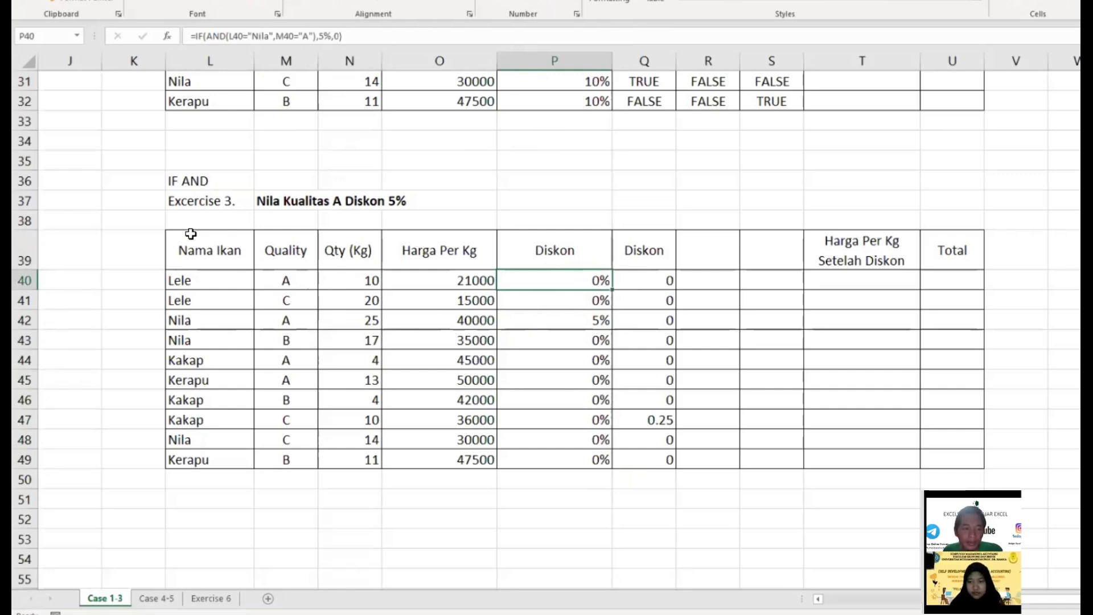
# Open the Case 4-5 sheet and view the Case 4 task and its table.
pyautogui.scroll(4, 403, 268)
pyautogui.scroll(-2, 415, 275)
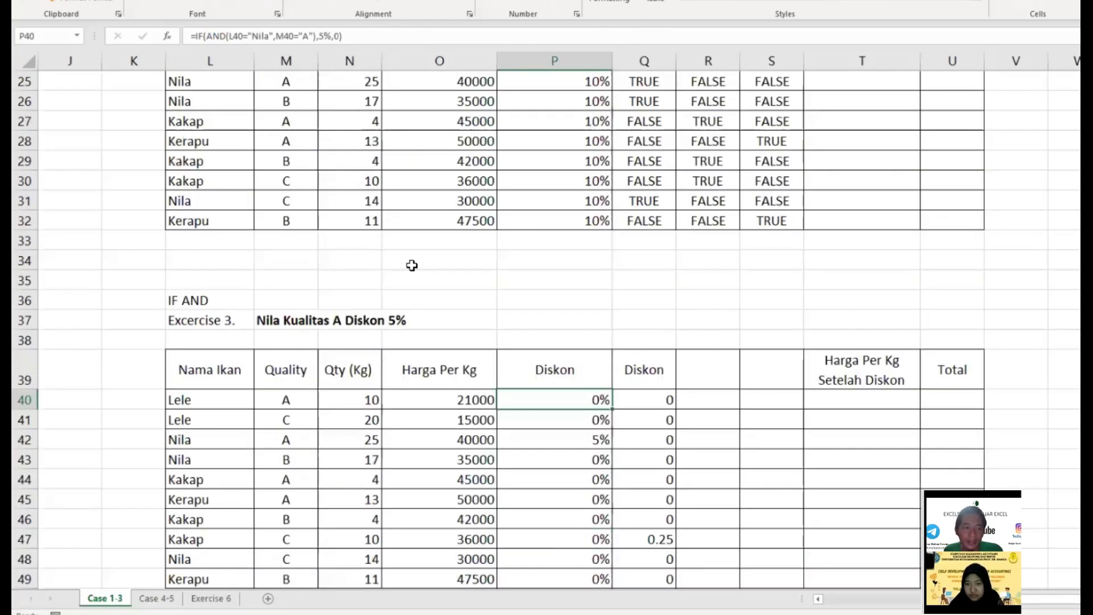
pyautogui.scroll(3, 410, 262)
pyautogui.scroll(-11, 369, 209)
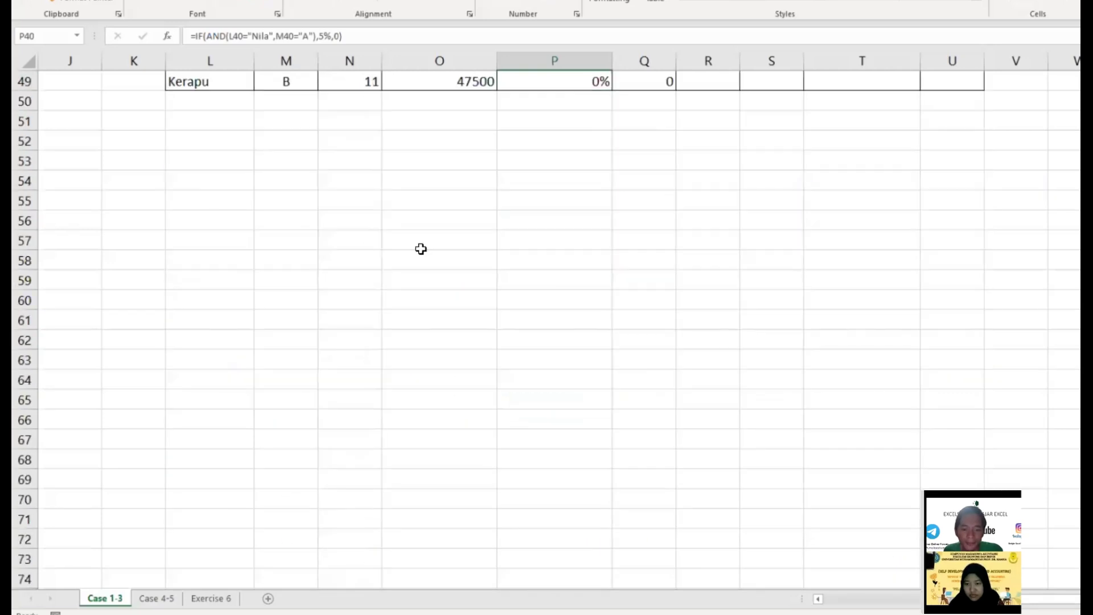
pyautogui.scroll(4, 422, 251)
pyautogui.scroll(12, 422, 250)
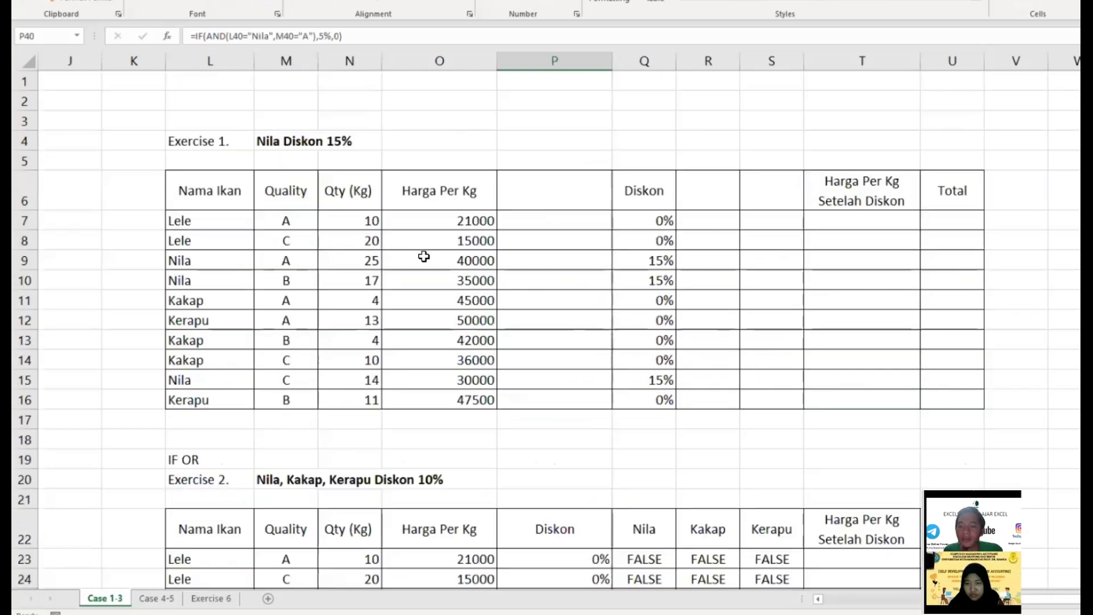
pyautogui.hotkey('ctrl', 'pagedown')
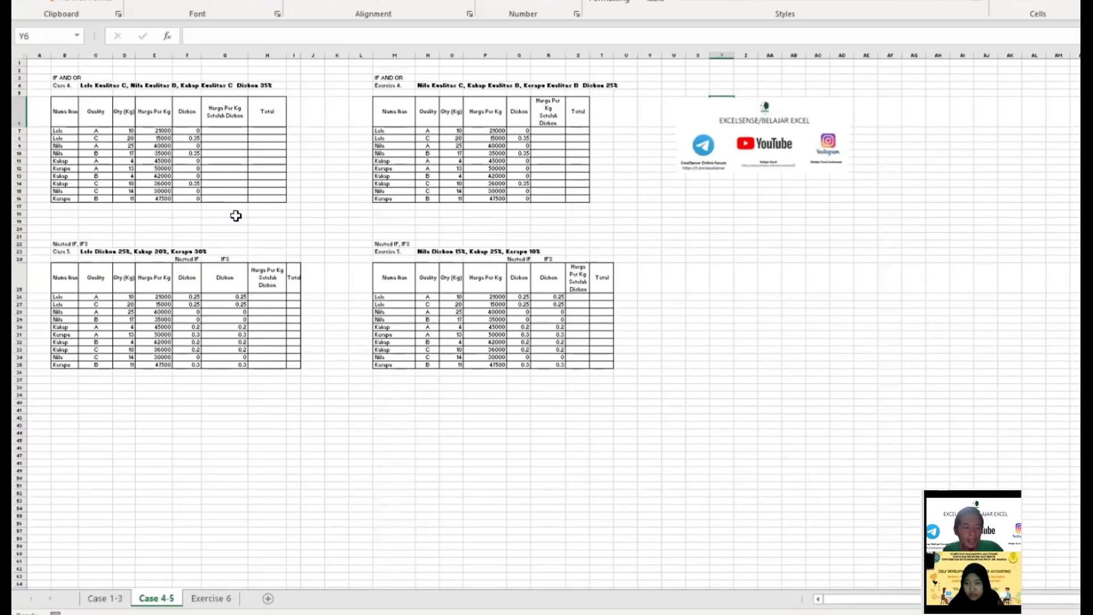
pyautogui.scroll(4, 234, 215)
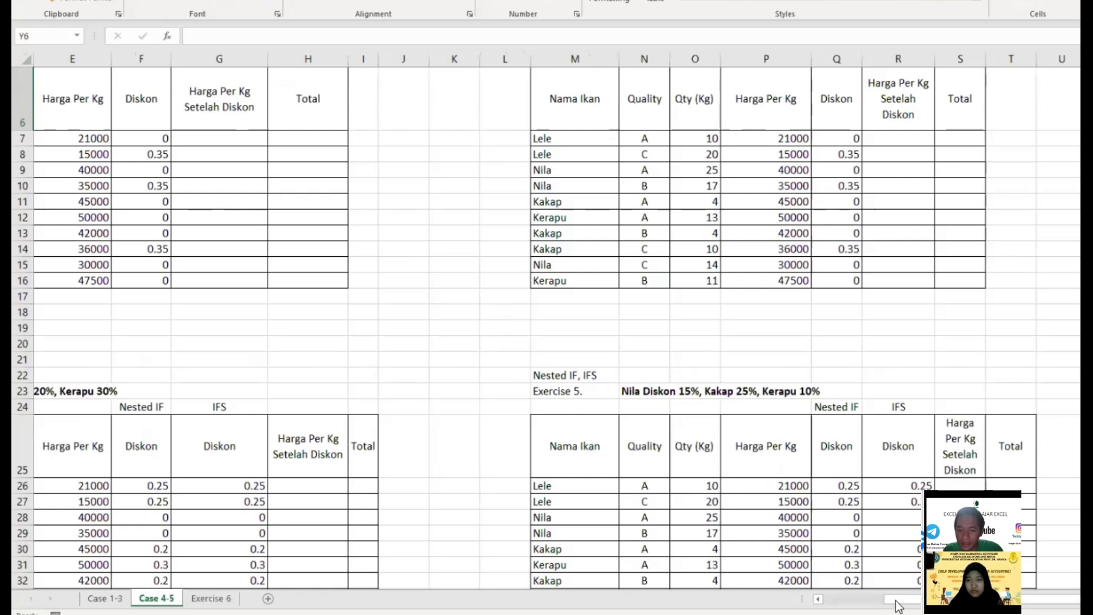
pyautogui.click(845, 599)
pyautogui.scroll(2, 498, 351)
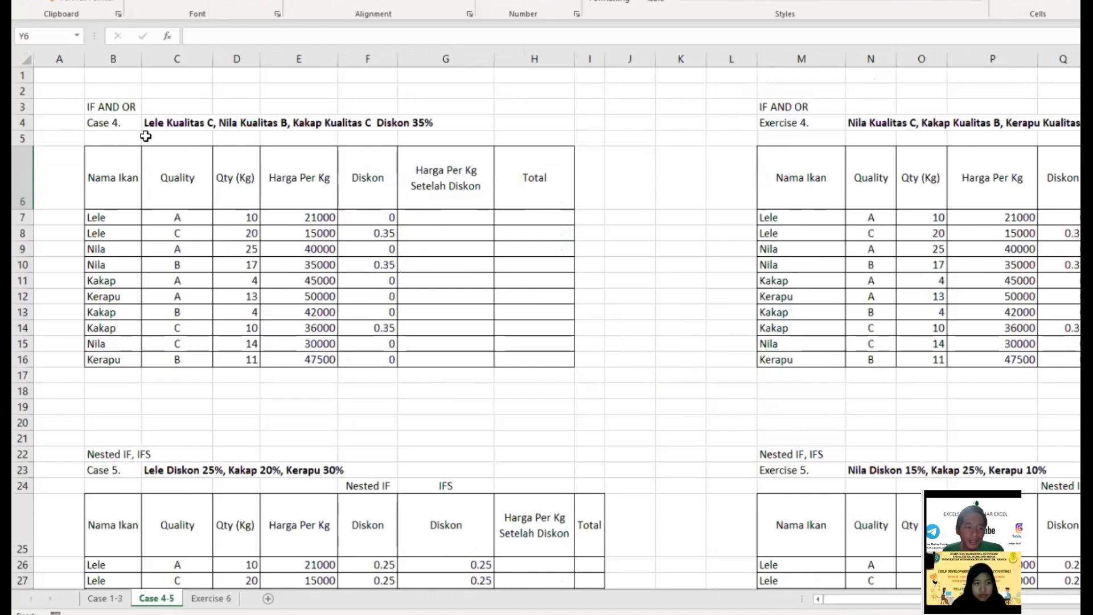
# Begin an OR formula in G7 with the first condition AND(B7="Lele",C7="C").
pyautogui.click(465, 217)
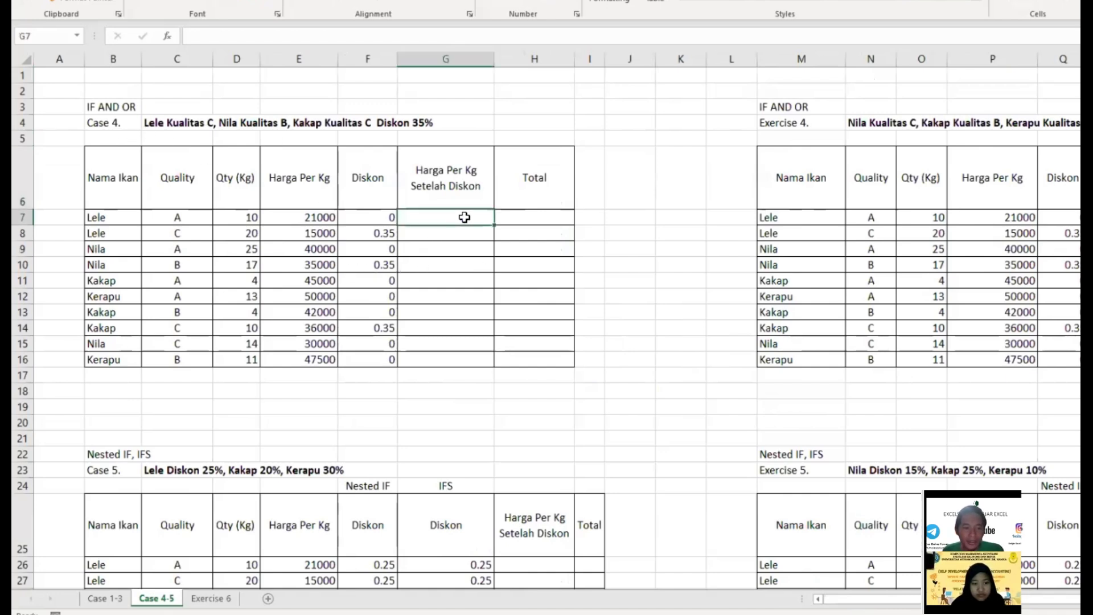
pyautogui.doubleClick(465, 218)
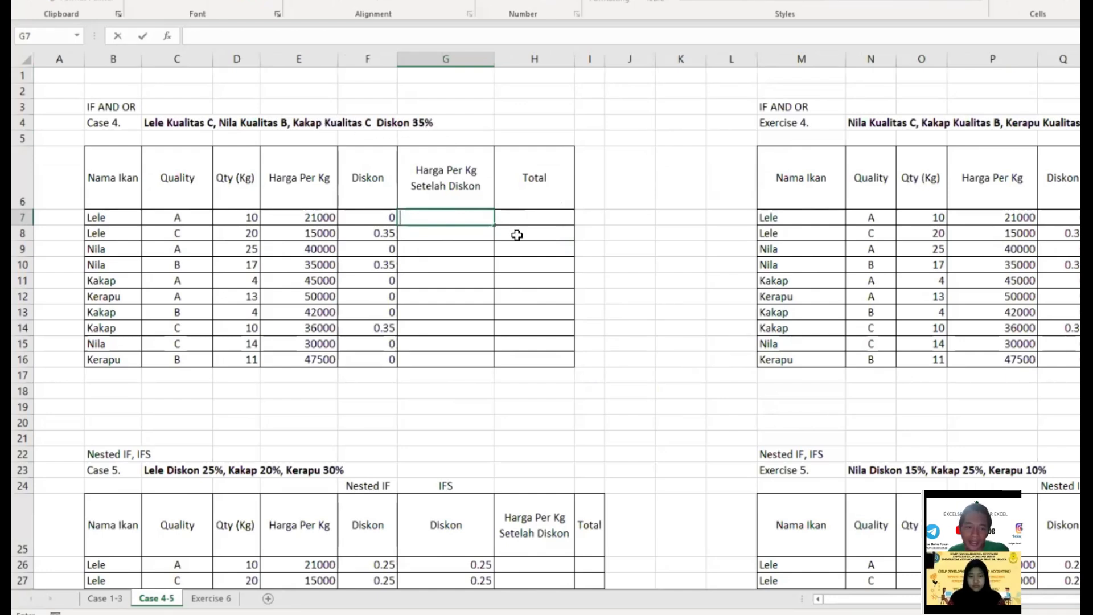
pyautogui.write('=')
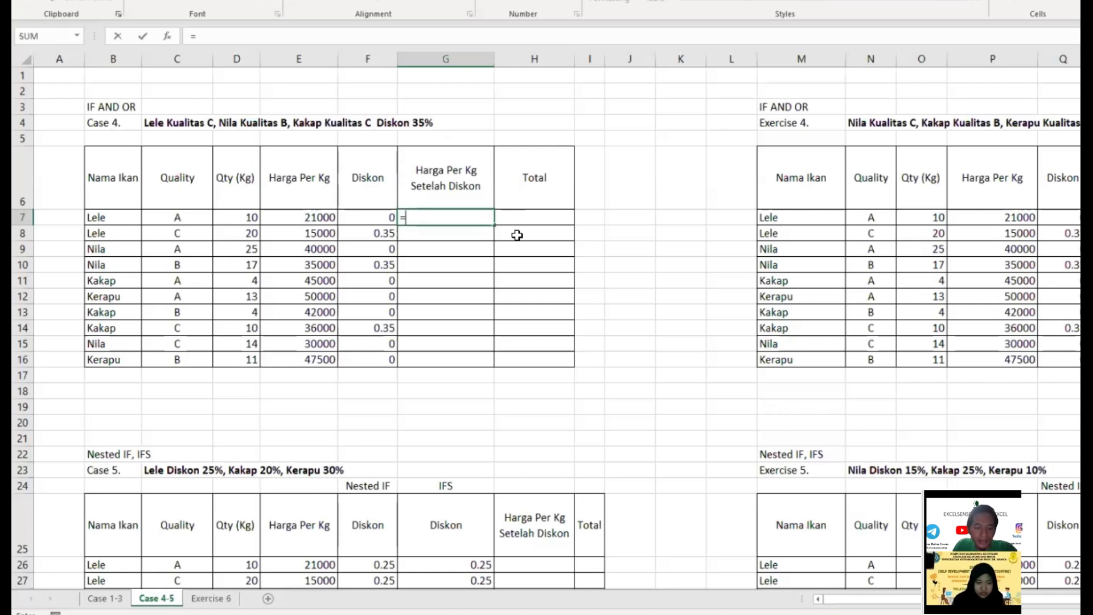
pyautogui.write('or')
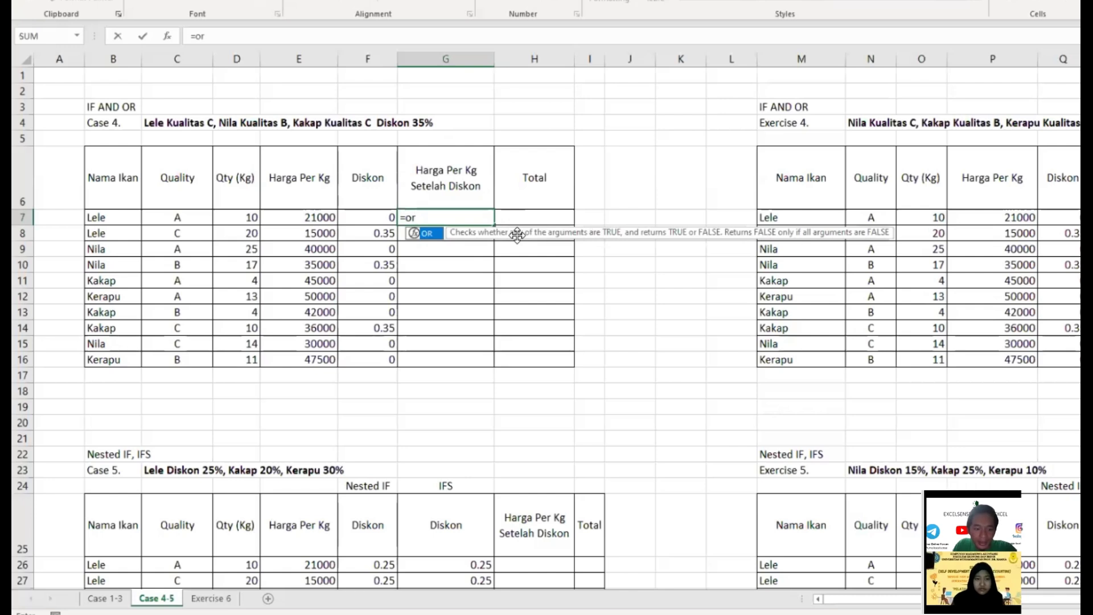
pyautogui.press('Tab')
pyautogui.write('a')
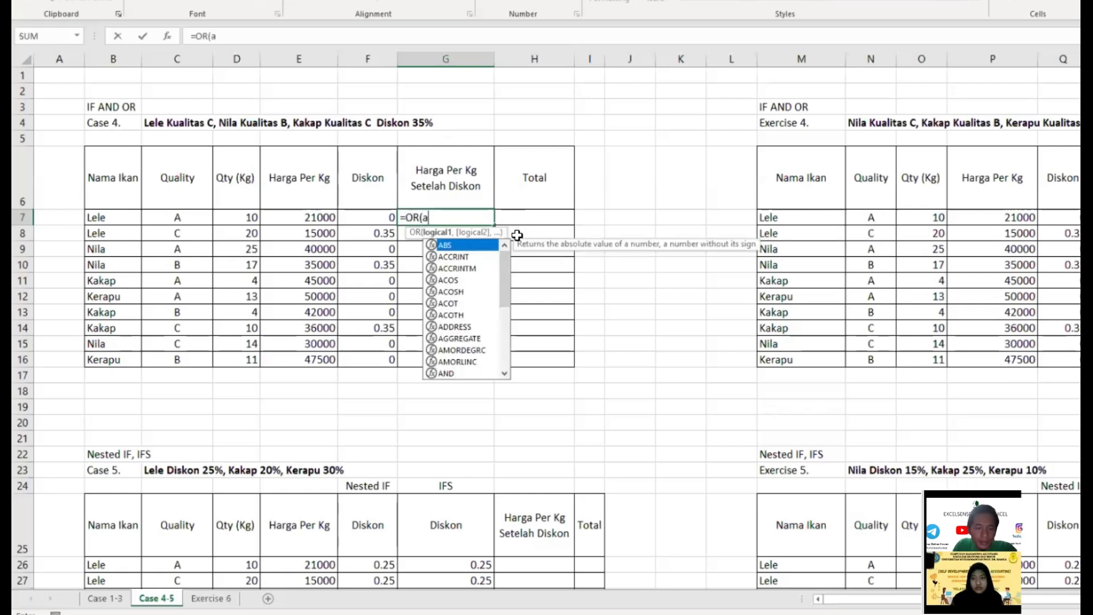
pyautogui.write('nd(')
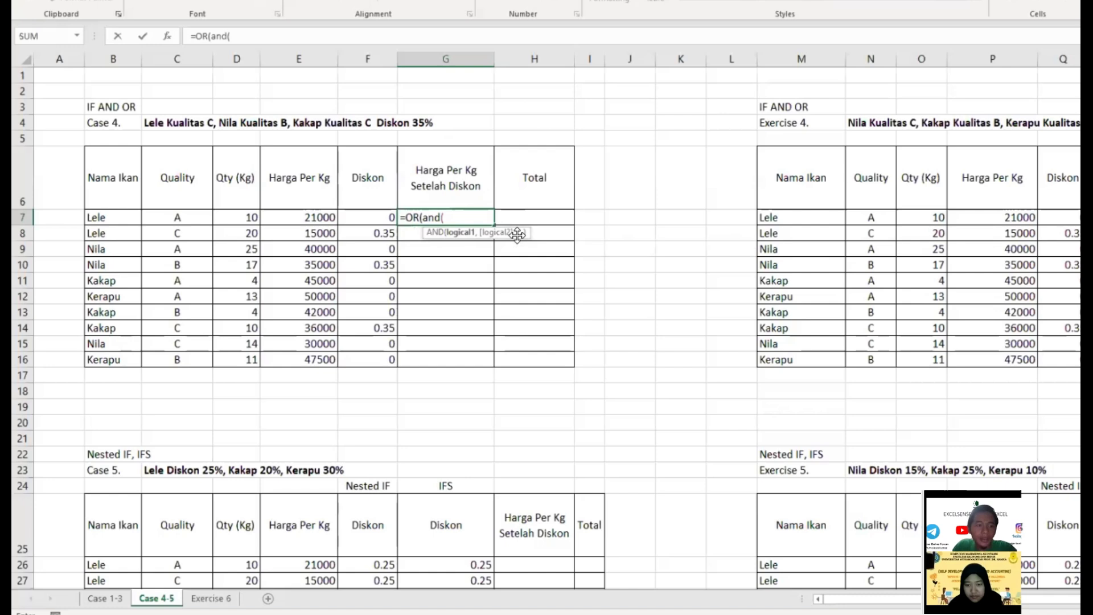
pyautogui.click(101, 219)
pyautogui.write('="Lele",')
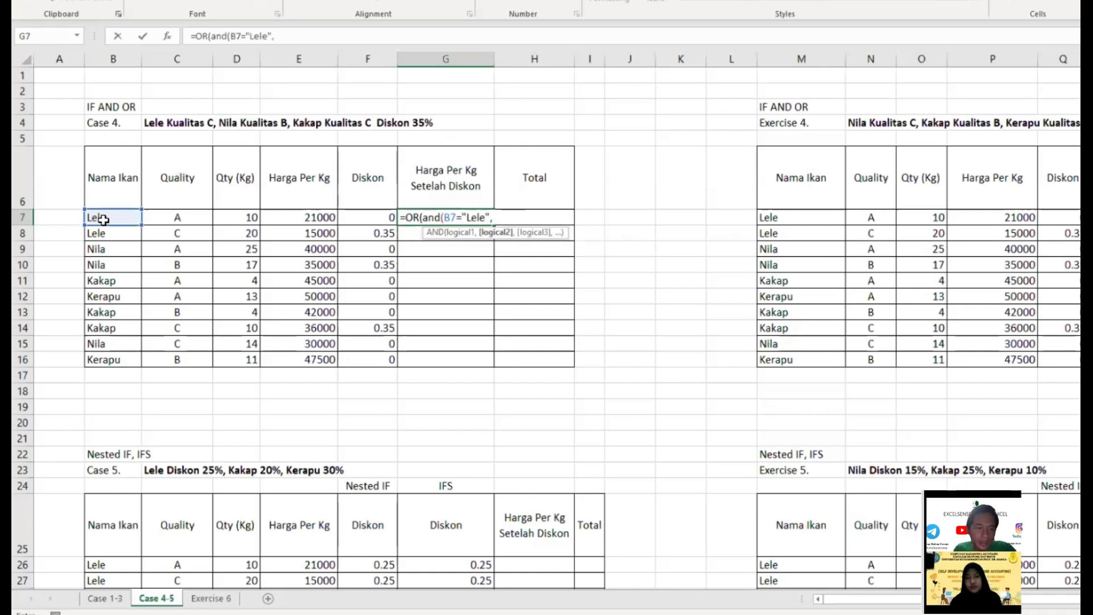
pyautogui.click(177, 219)
pyautogui.write('="C"')
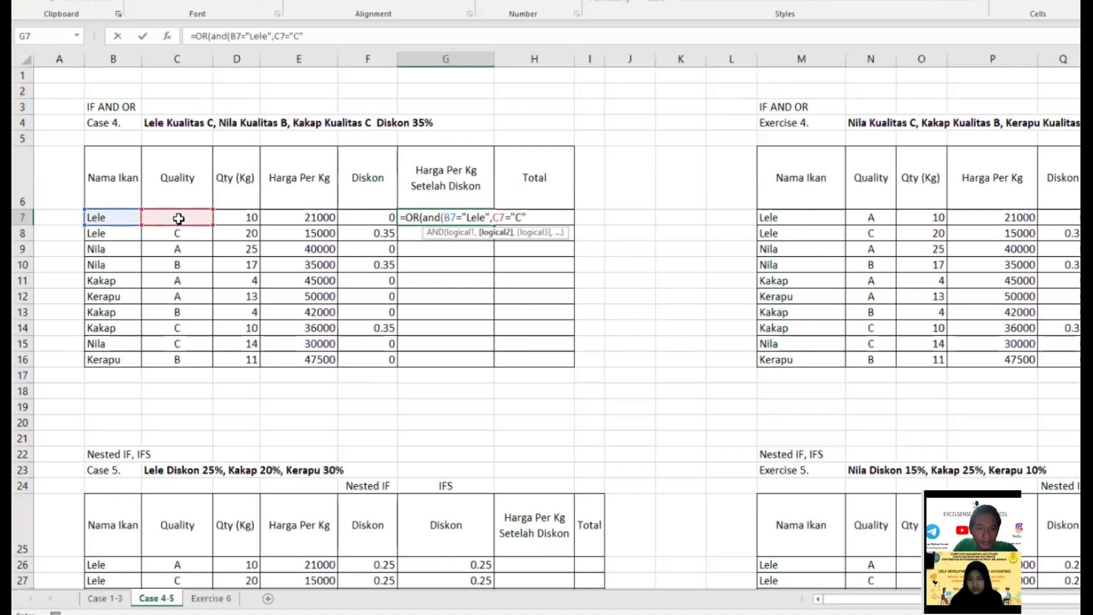
pyautogui.write('),')
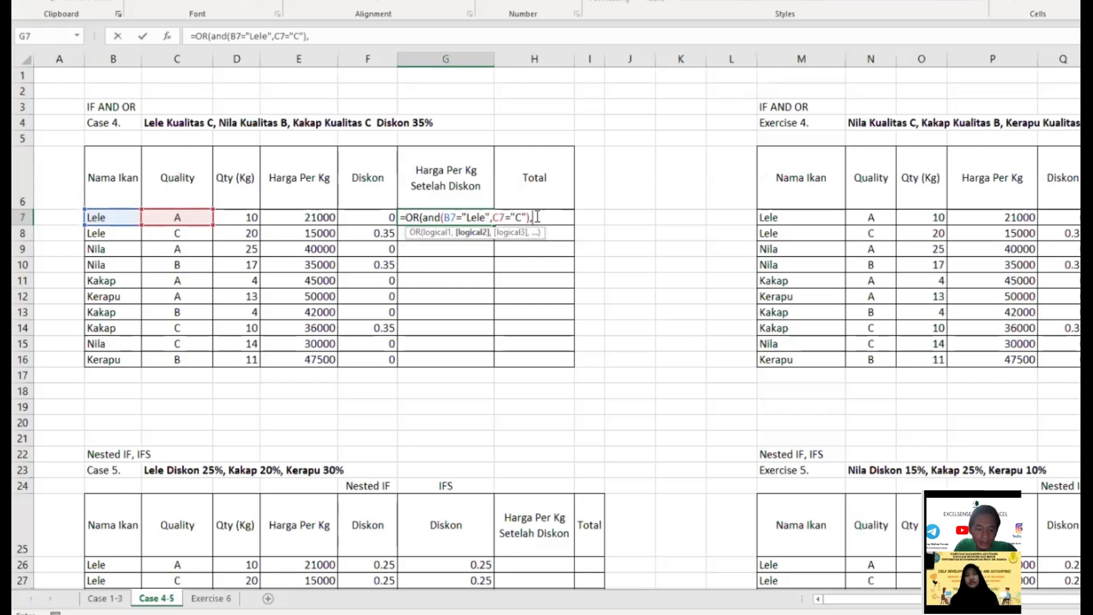
# Add AND(B7="Nila",C7="B") as the second condition of G7's OR formula.
pyautogui.write('and')
pyautogui.press('Tab')
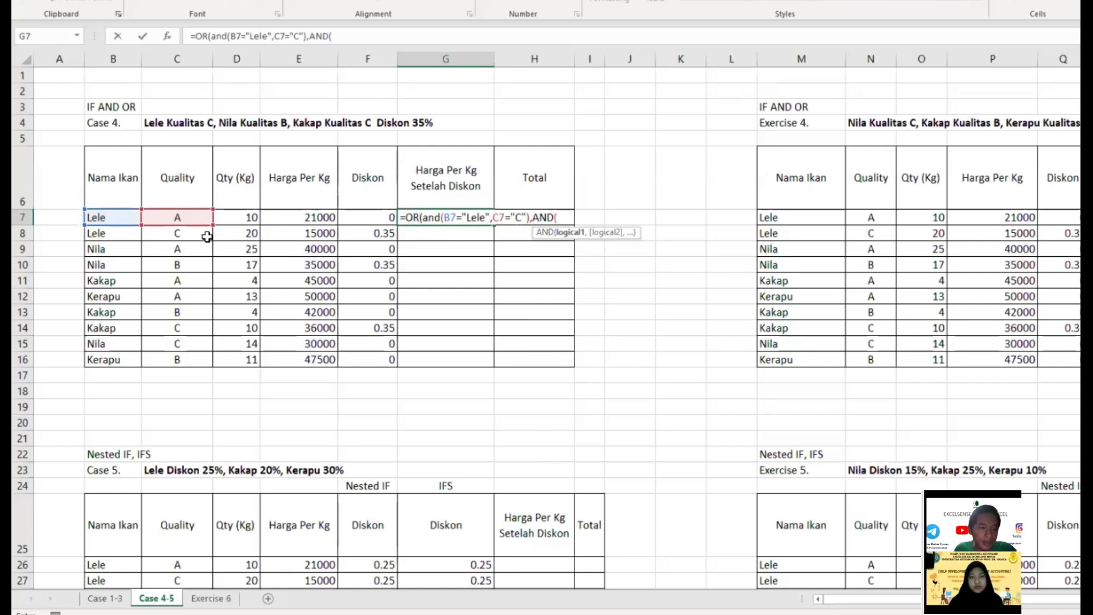
pyautogui.click(106, 219)
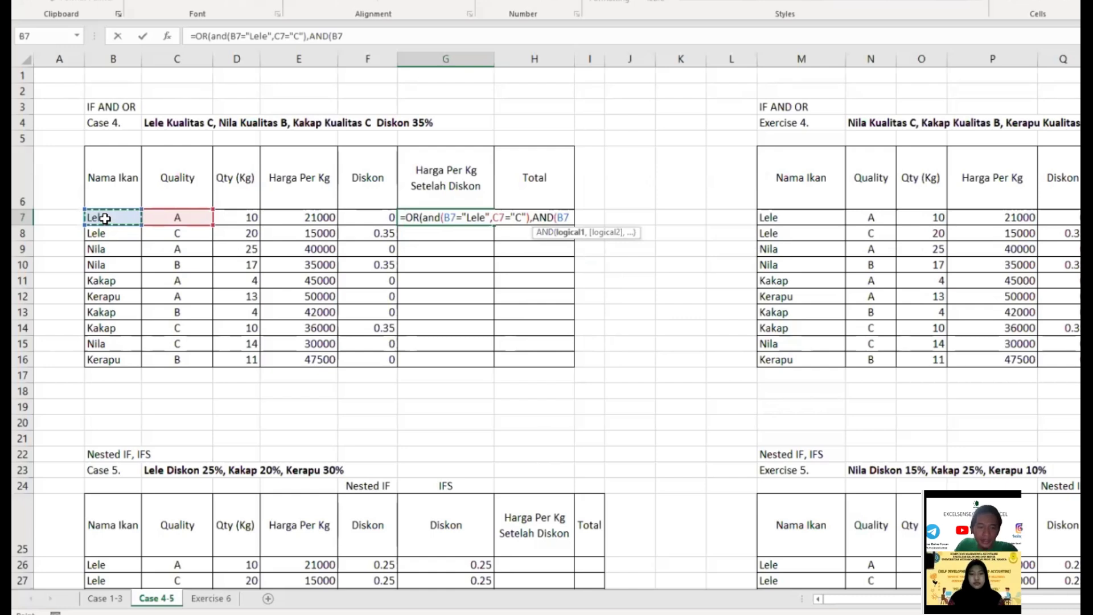
pyautogui.write('="Ni')
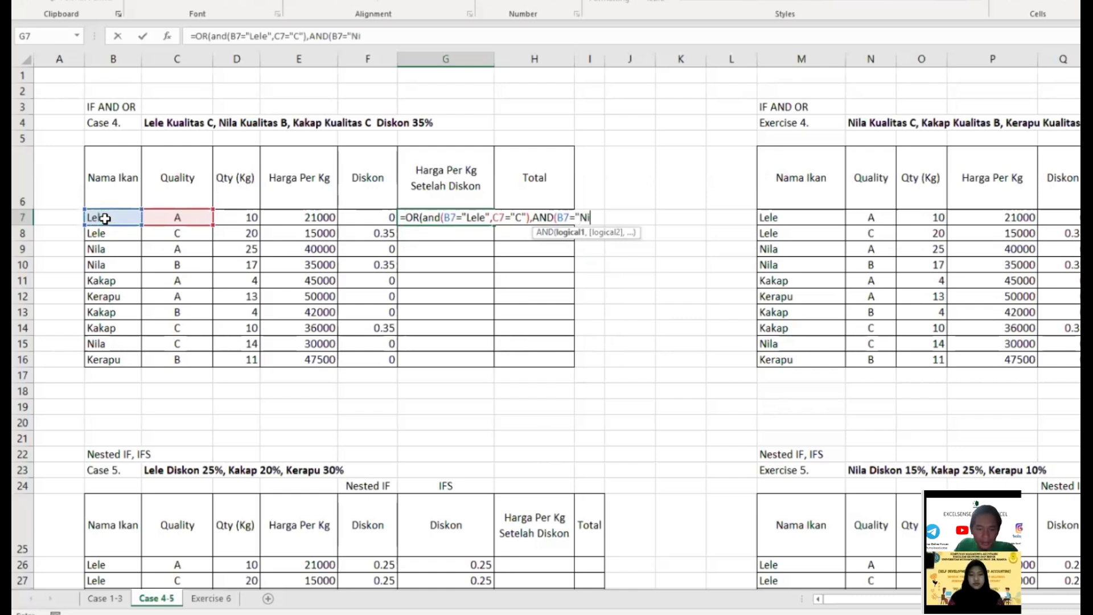
pyautogui.write('la",')
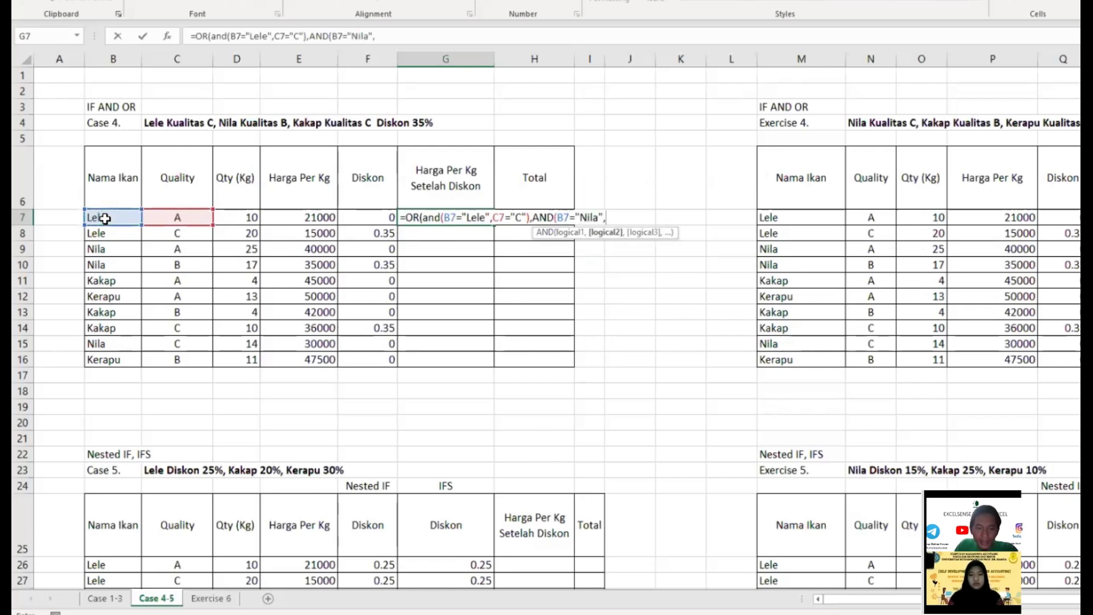
pyautogui.click(178, 219)
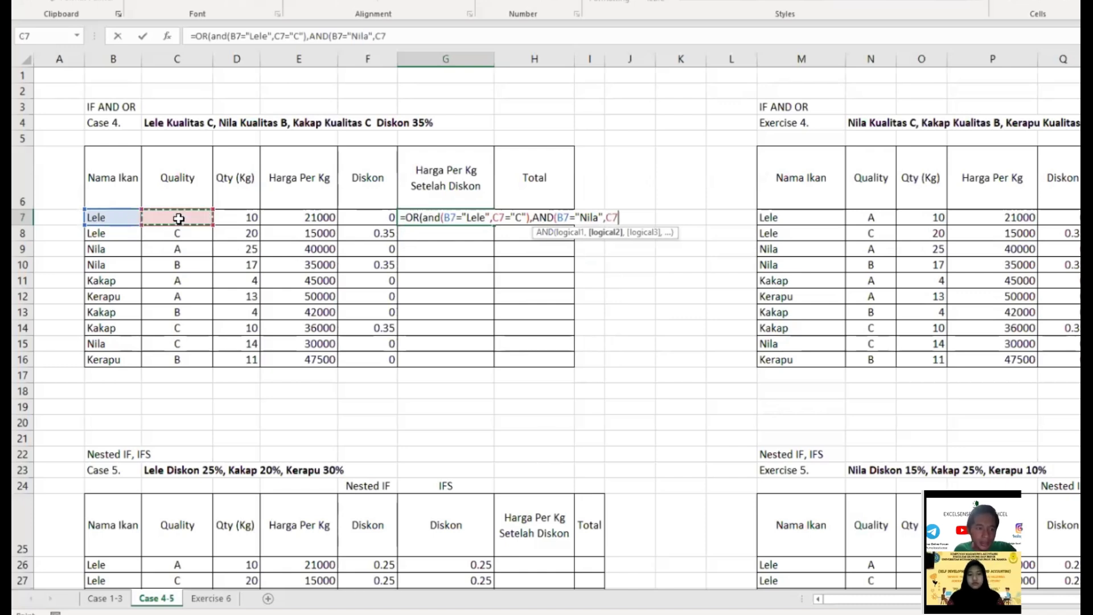
pyautogui.write('="B"')
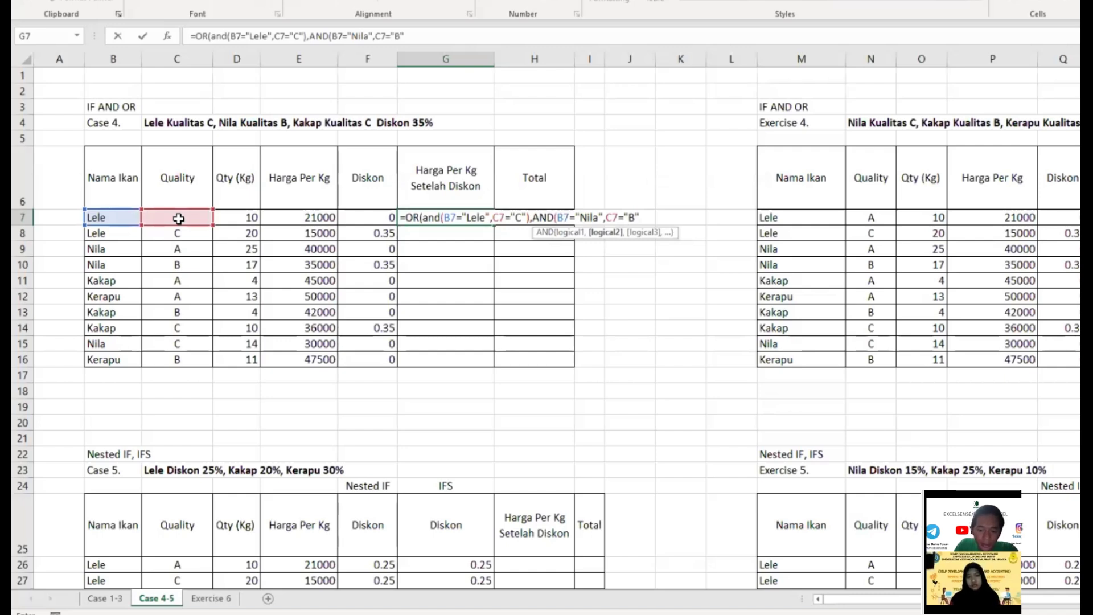
pyautogui.write('),')
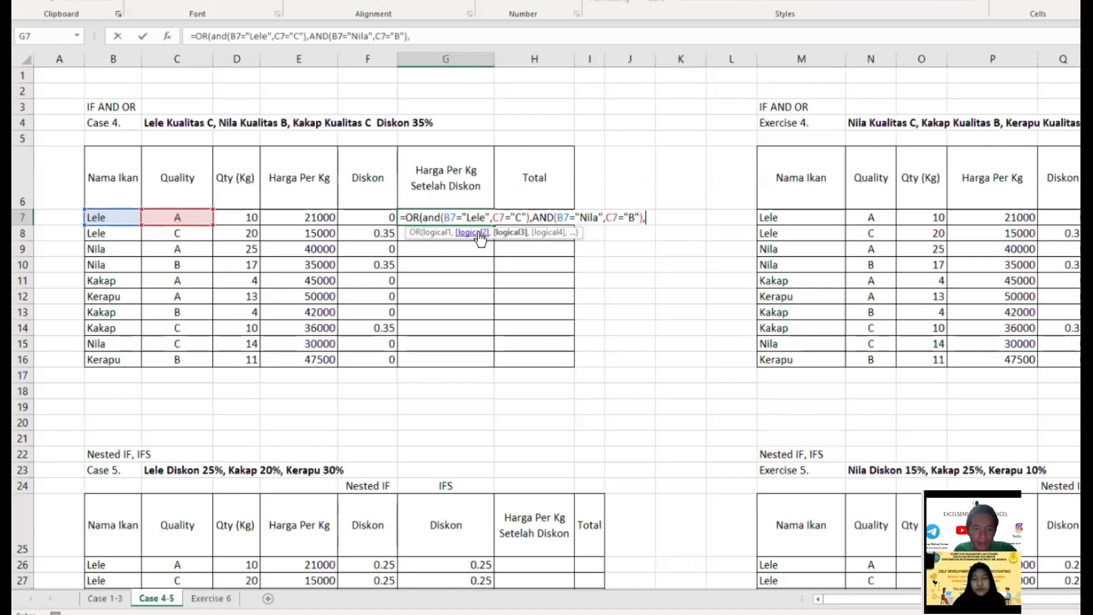
# Add AND(B7="Kakap",C7="C") as the third condition of G7's OR formula and complete the formula.
pyautogui.write('a')
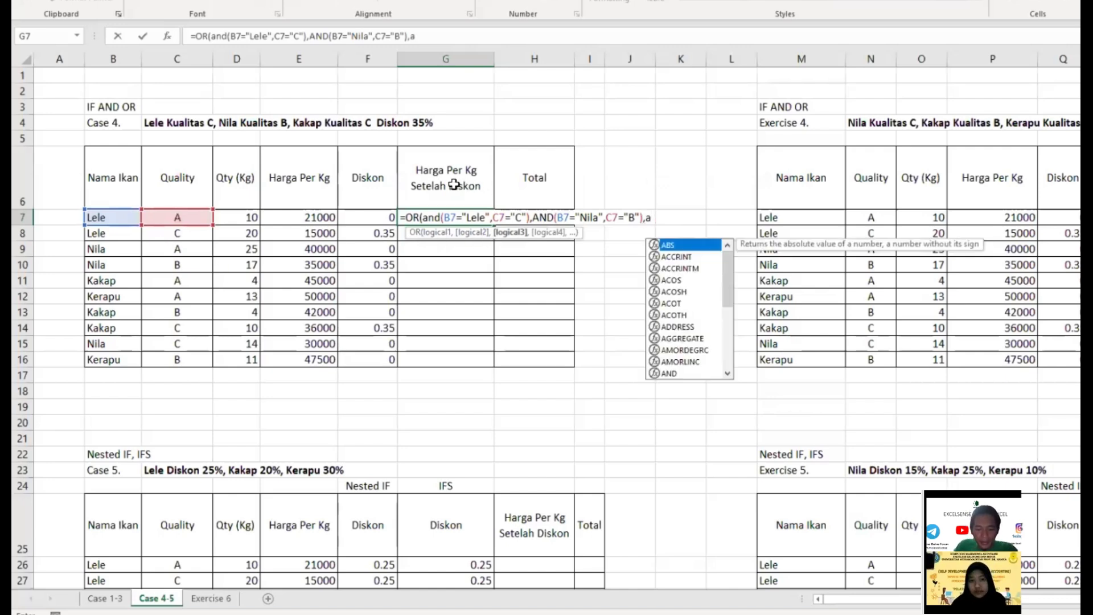
pyautogui.write('n')
pyautogui.press('Tab')
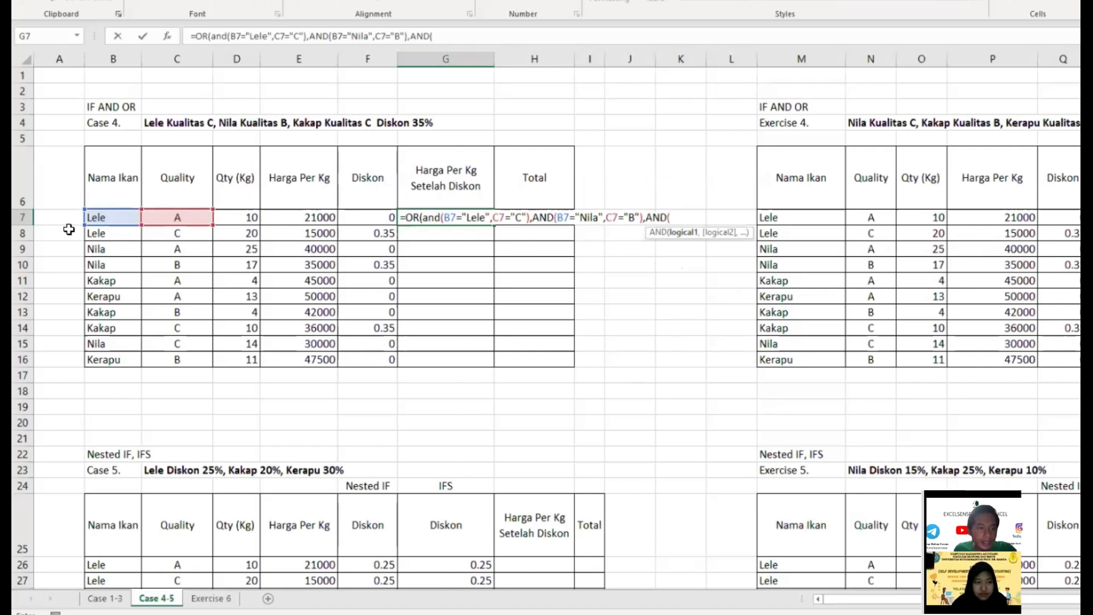
pyautogui.click(105, 217)
pyautogui.write('="')
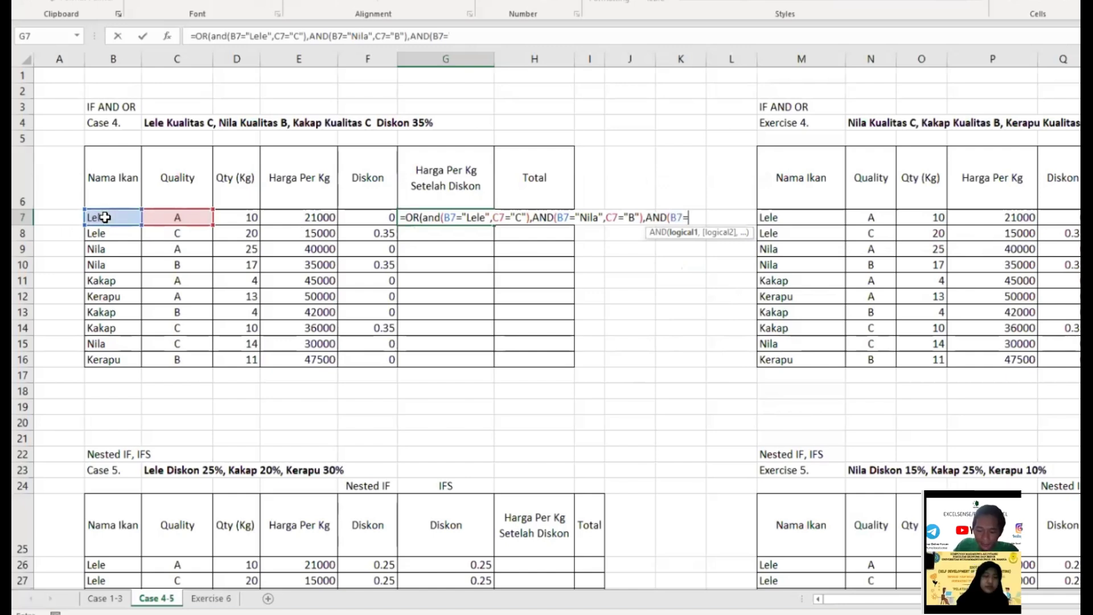
pyautogui.write('Kaka')
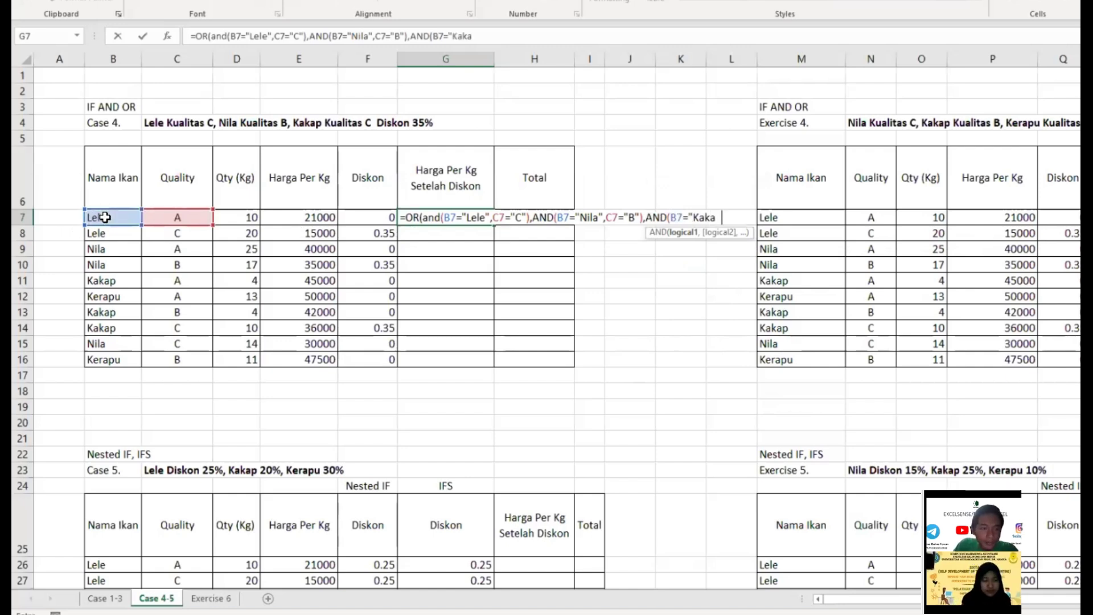
pyautogui.write('p",')
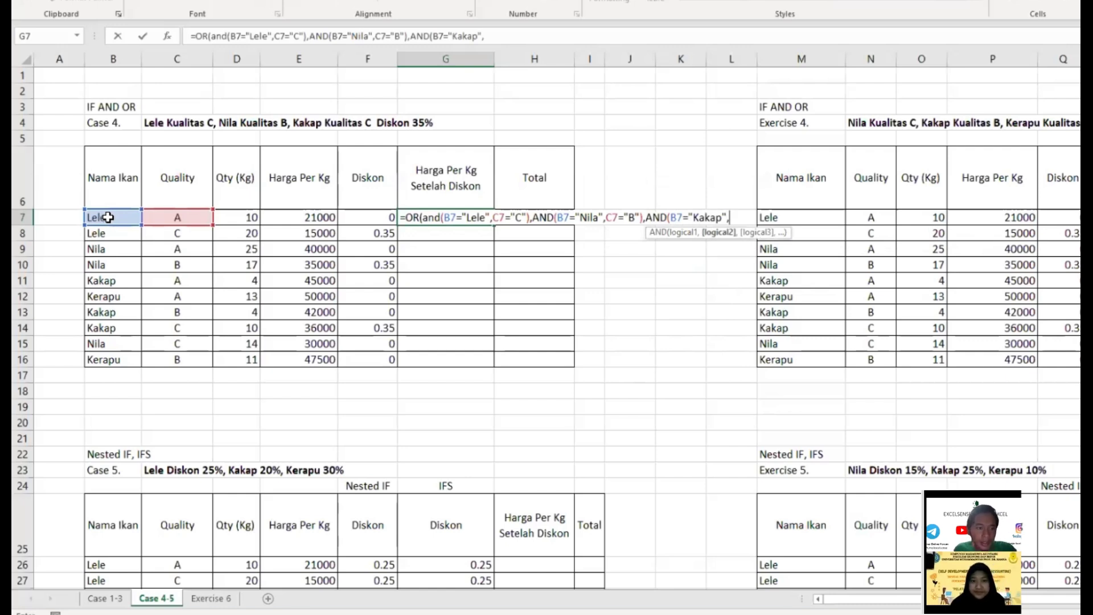
pyautogui.click(180, 219)
pyautogui.write('=')
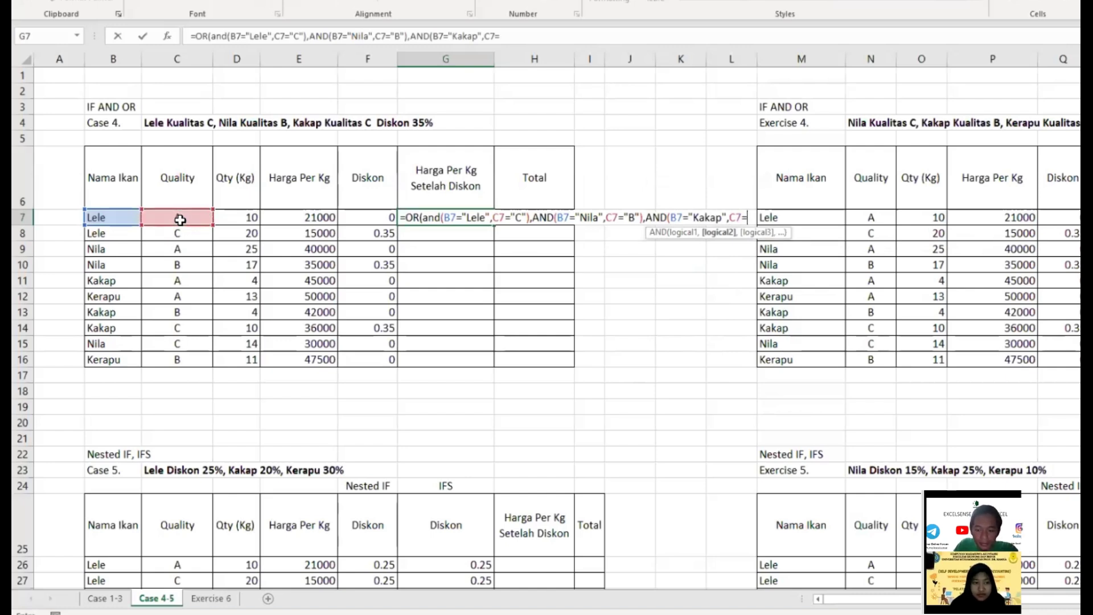
pyautogui.write('"C"')
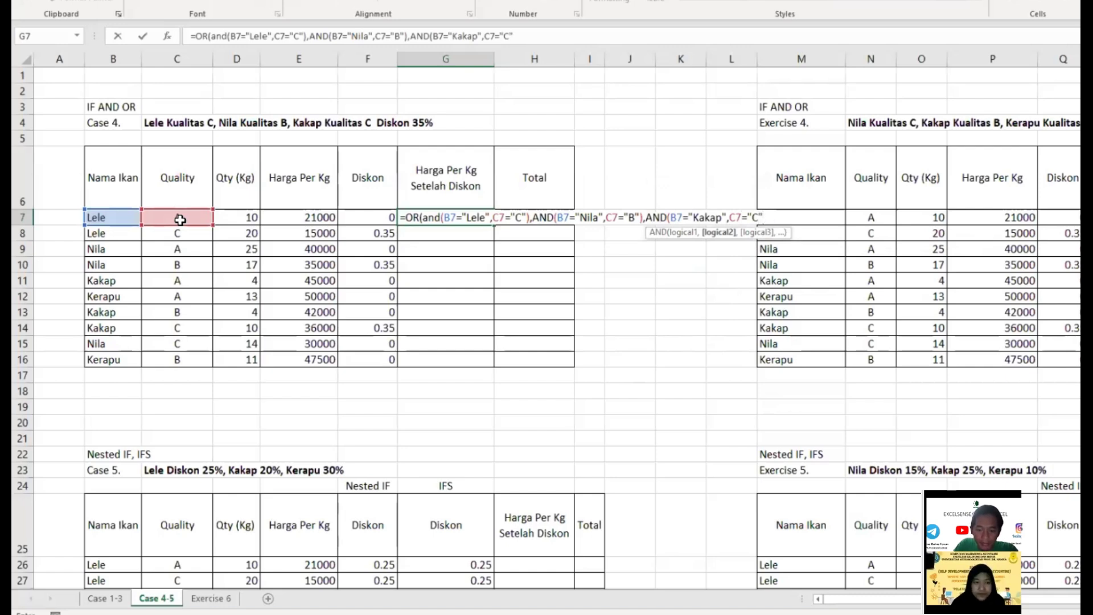
pyautogui.write(')')
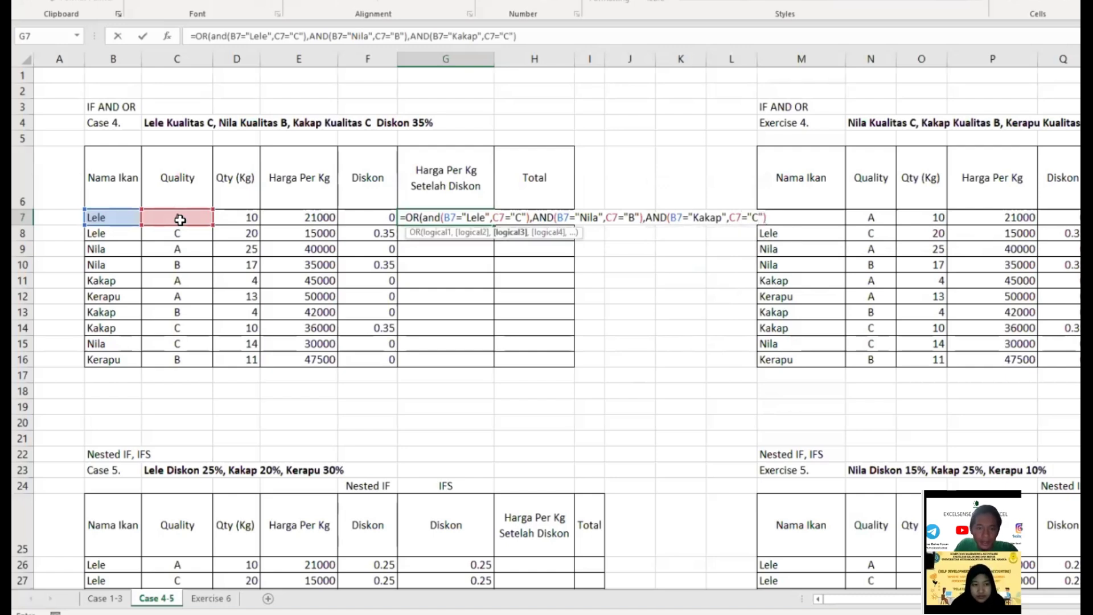
pyautogui.press('Return')
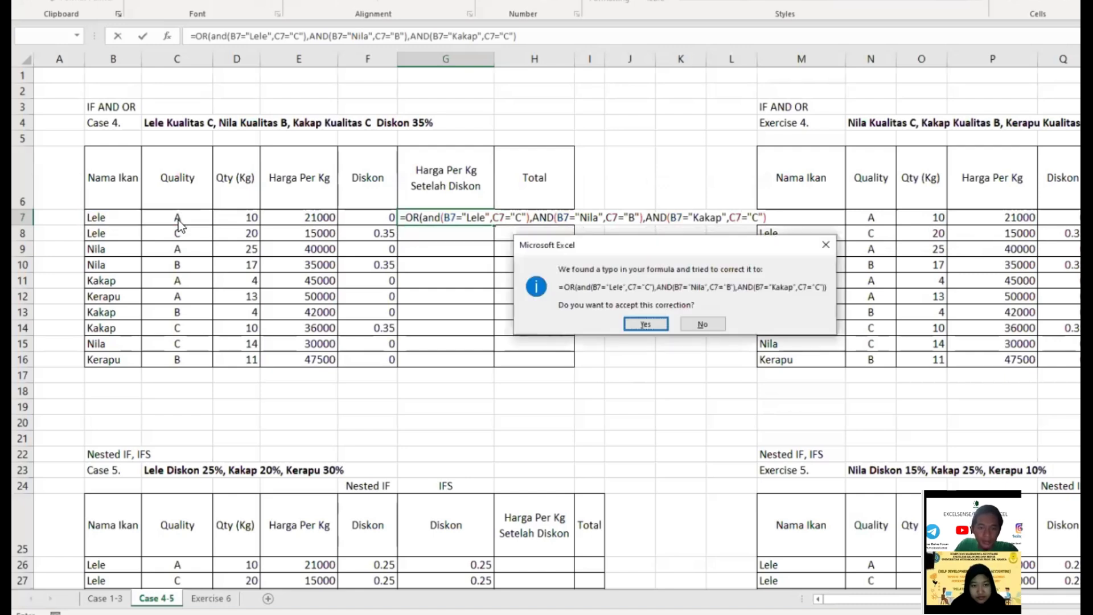
pyautogui.press('Return')
# Fill G7's OR formula down to G16 and check the rows for Lele C, Nila B and Kakap C.
pyautogui.press('Up')
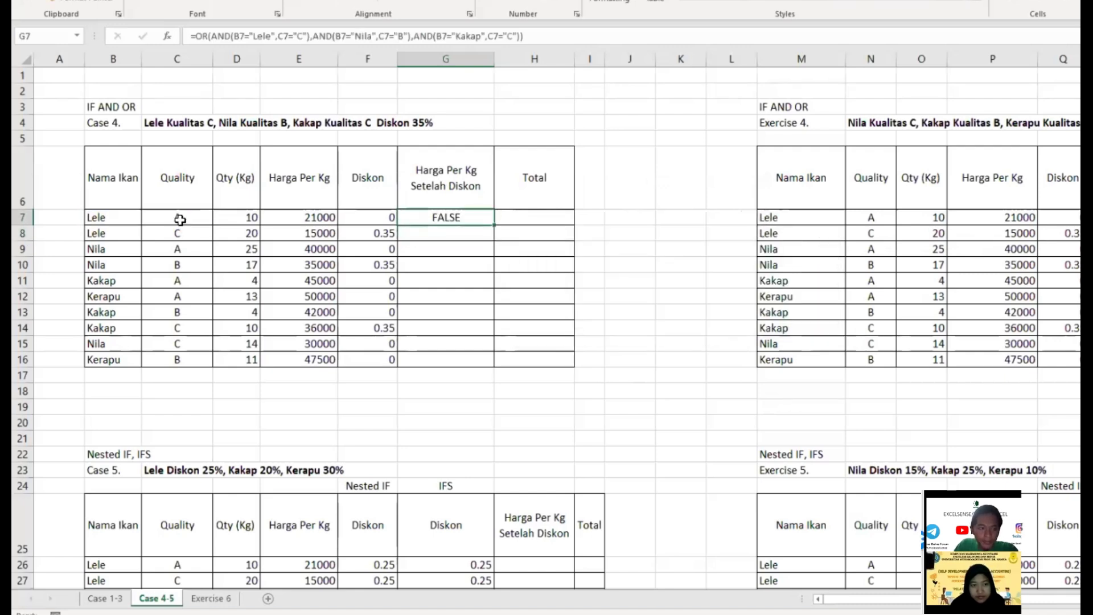
pyautogui.doubleClick(494, 225)
pyautogui.click(463, 221)
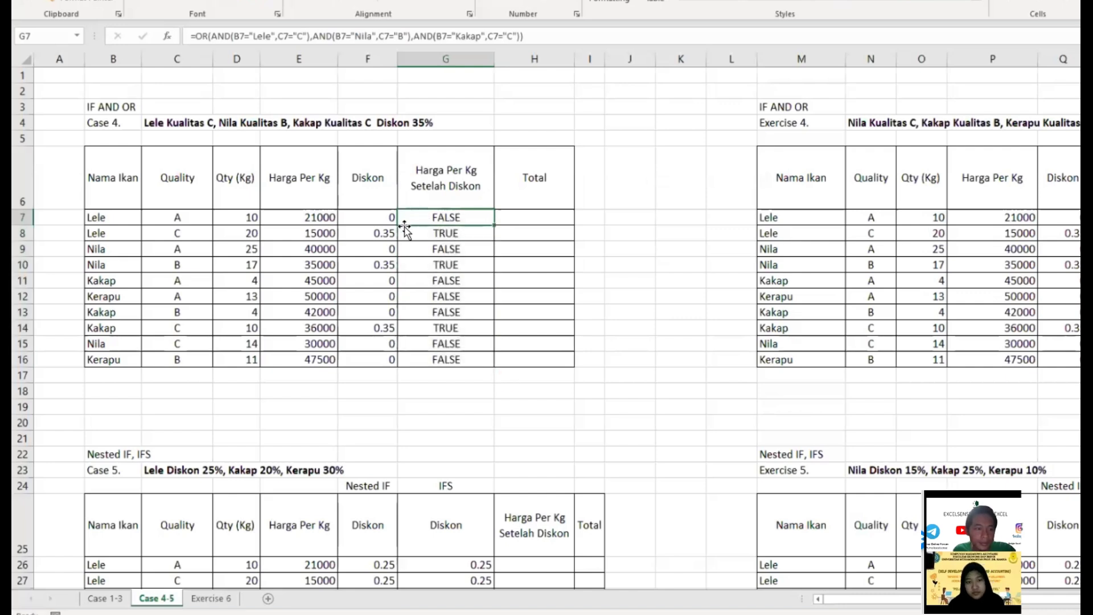
pyautogui.moveTo(114, 232); pyautogui.dragTo(182, 227)
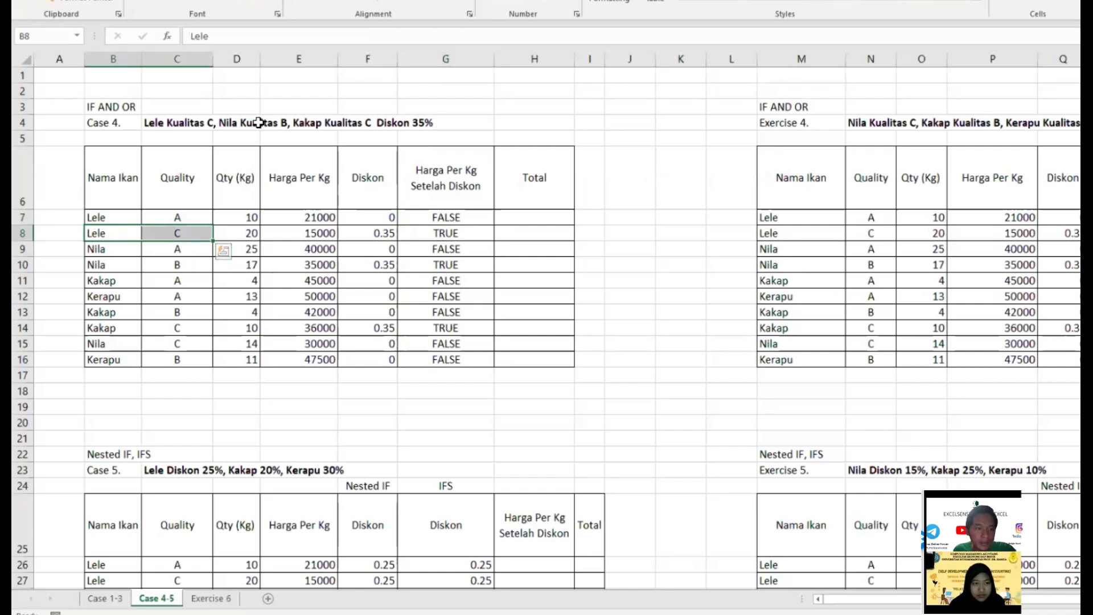
pyautogui.moveTo(116, 266); pyautogui.dragTo(421, 263)
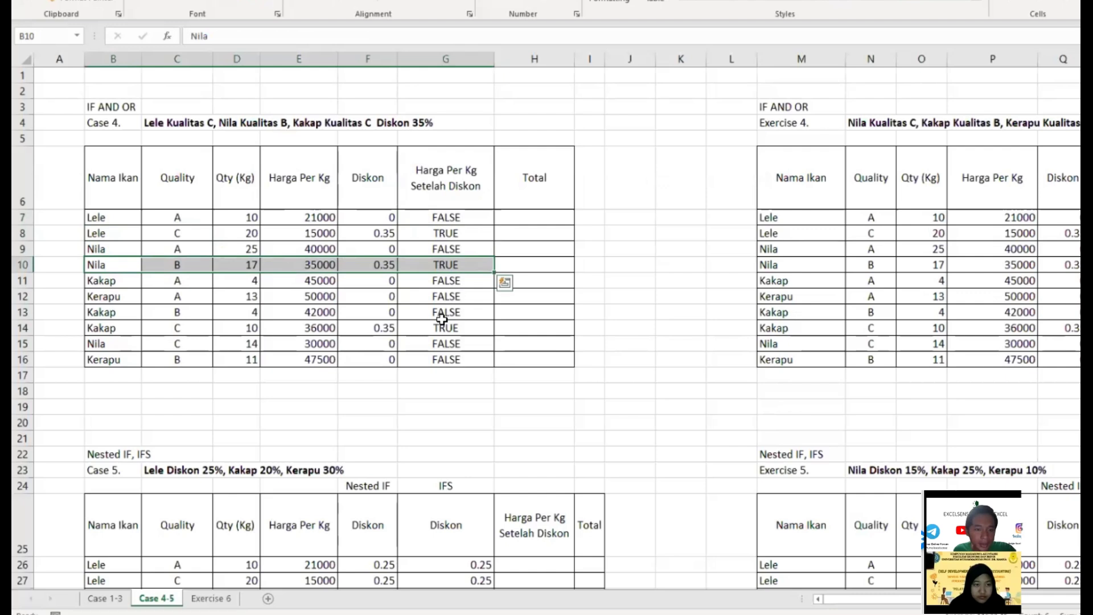
pyautogui.click(442, 324)
pyautogui.keyDown('shift'); pyautogui.click(125, 325); pyautogui.keyUp('shift')
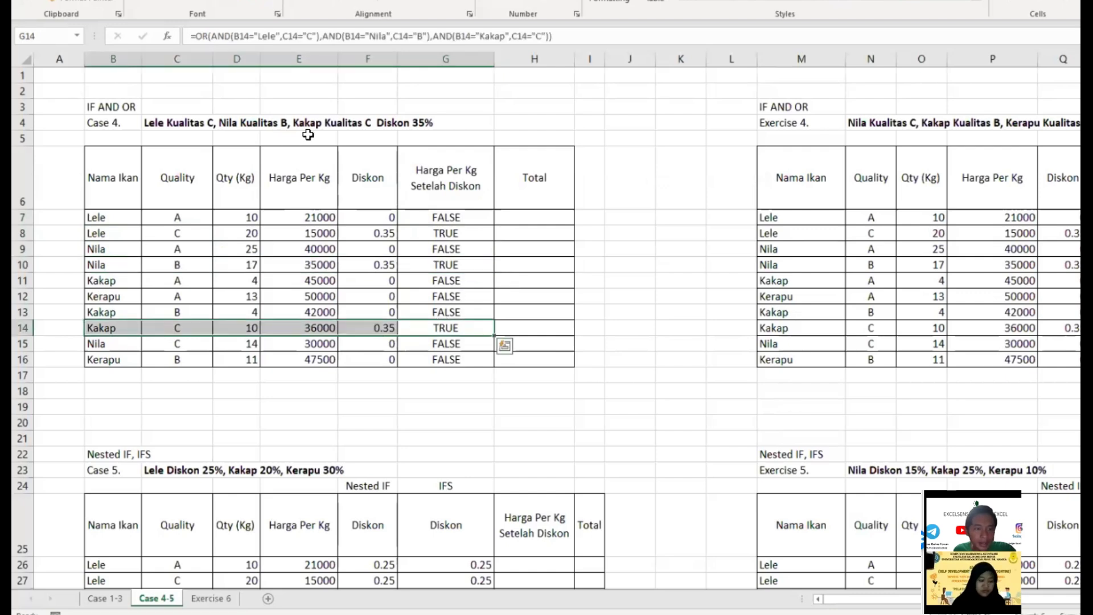
# Wrap G7's OR formula in an IF that returns 35% when true and 0 when false.
pyautogui.click(479, 218)
pyautogui.press('F2')
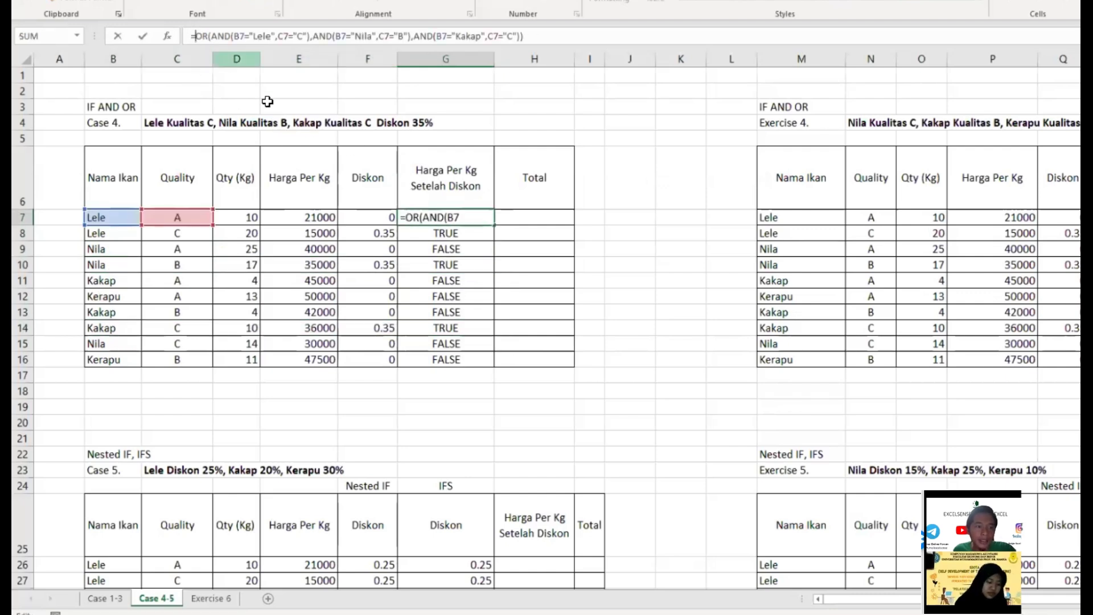
pyautogui.write('if')
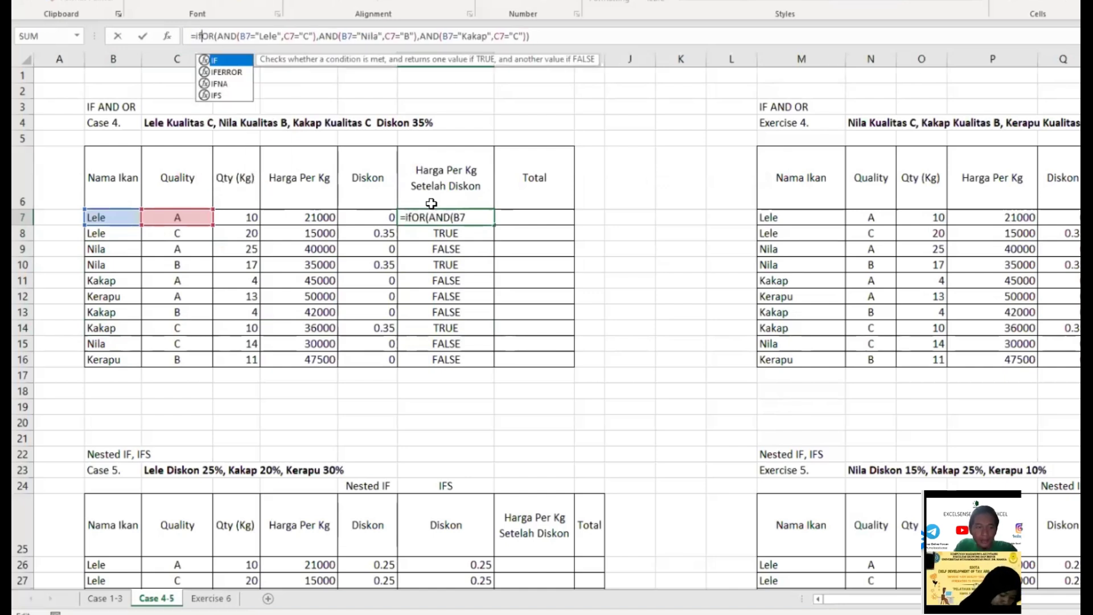
pyautogui.press('Tab')
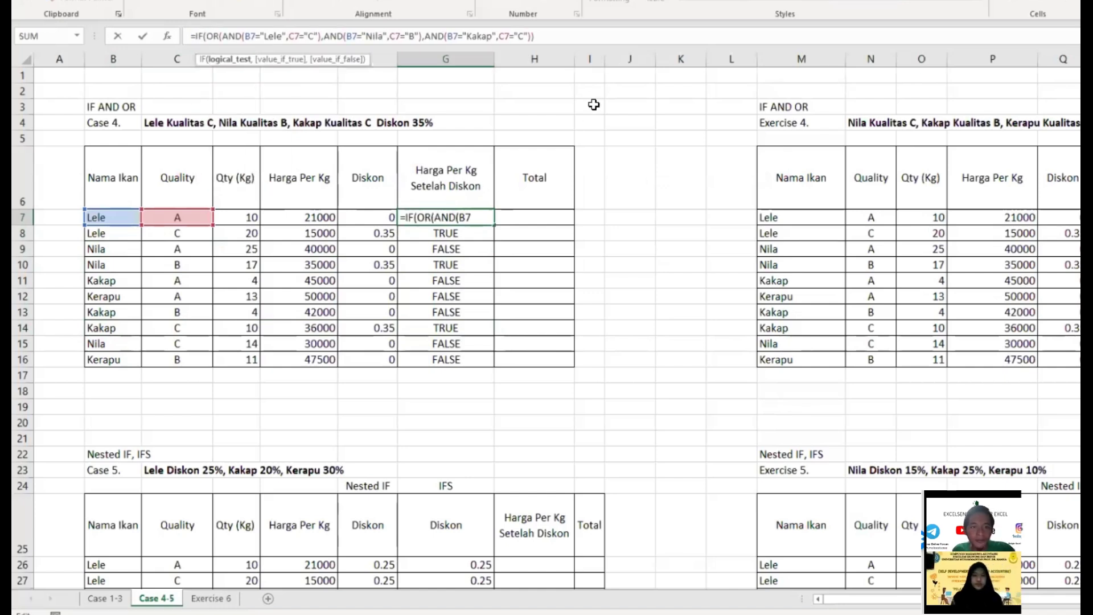
pyautogui.click(533, 37)
pyautogui.write(',')
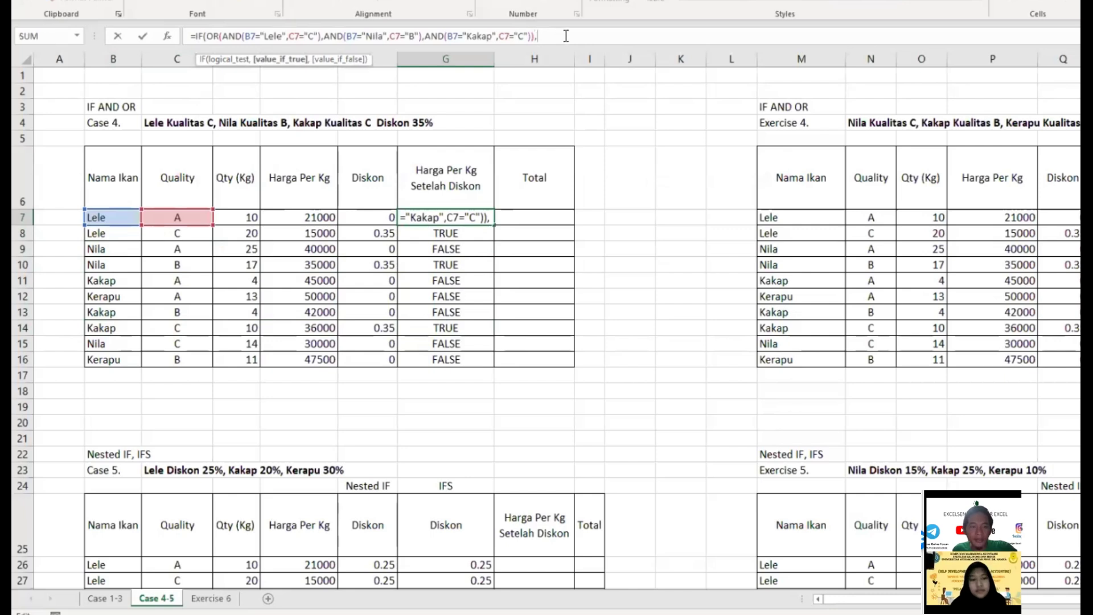
pyautogui.write('35%,0)')
pyautogui.press('Return')
# Fill G7's IF formula down to G16 and format G7:G16 as percentages.
pyautogui.press('Up')
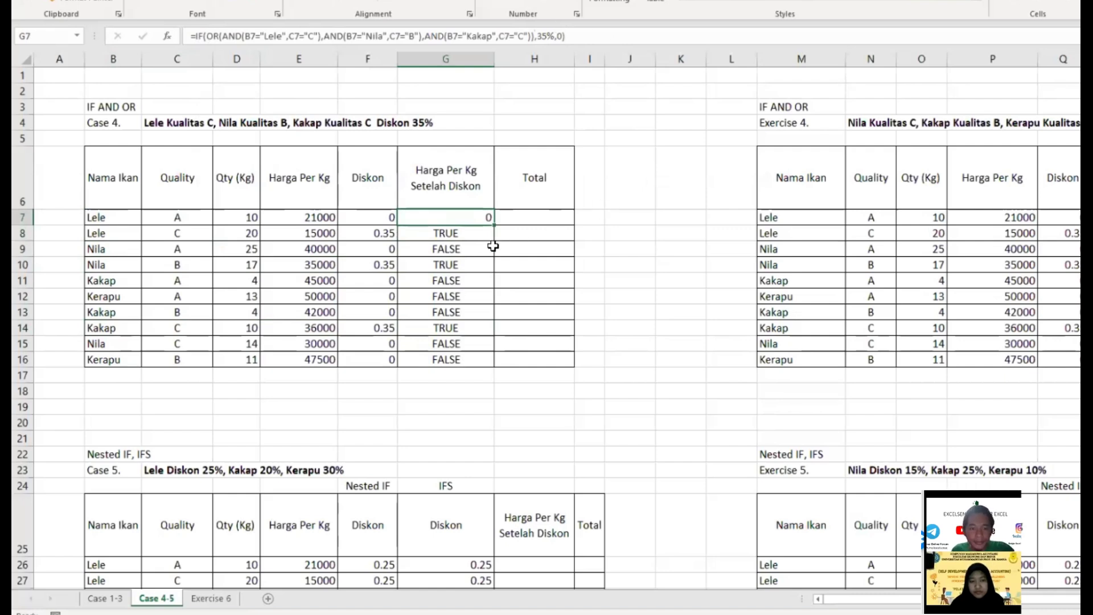
pyautogui.doubleClick(494, 222)
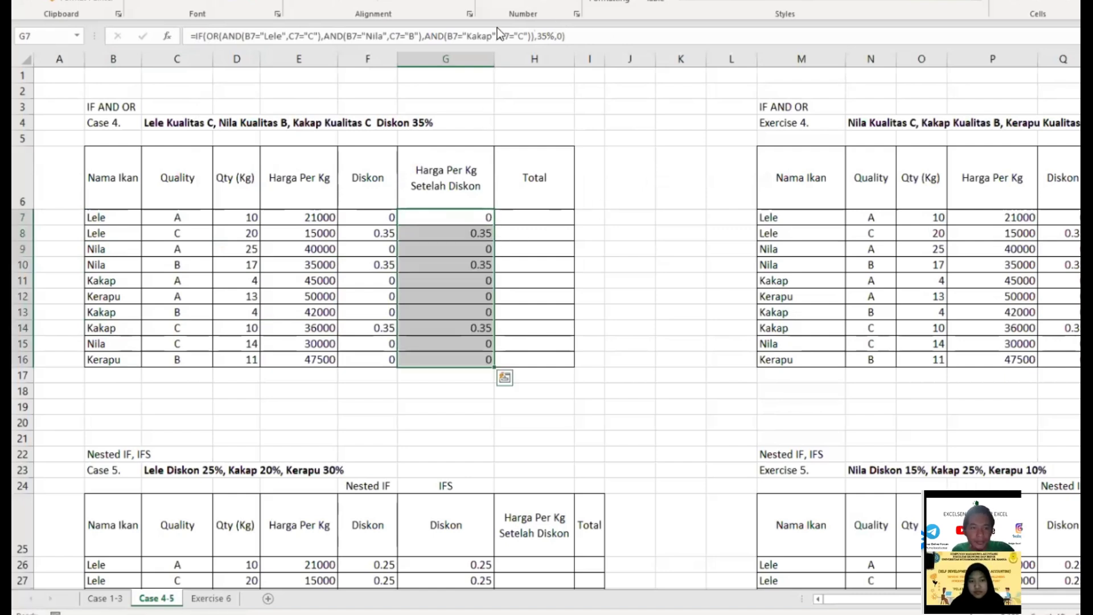
pyautogui.hotkey('ctrl', 'shift', '5')
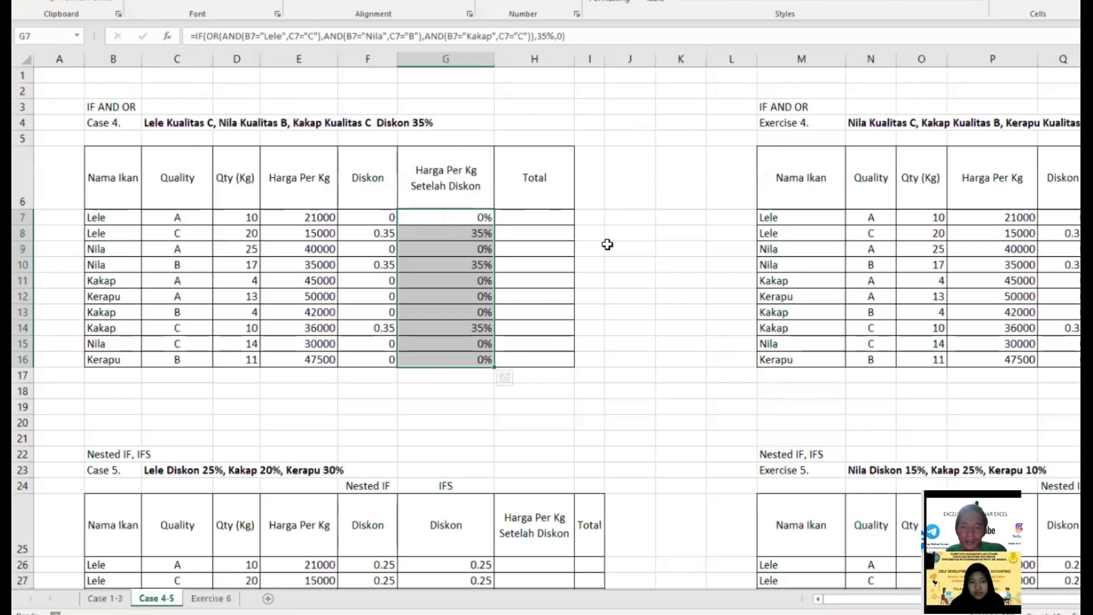
# Clear the existing Nested IF and IFS Diskon formulas from F26:G35 in the Case 5 table.
pyautogui.click(631, 251)
pyautogui.click(811, 252)
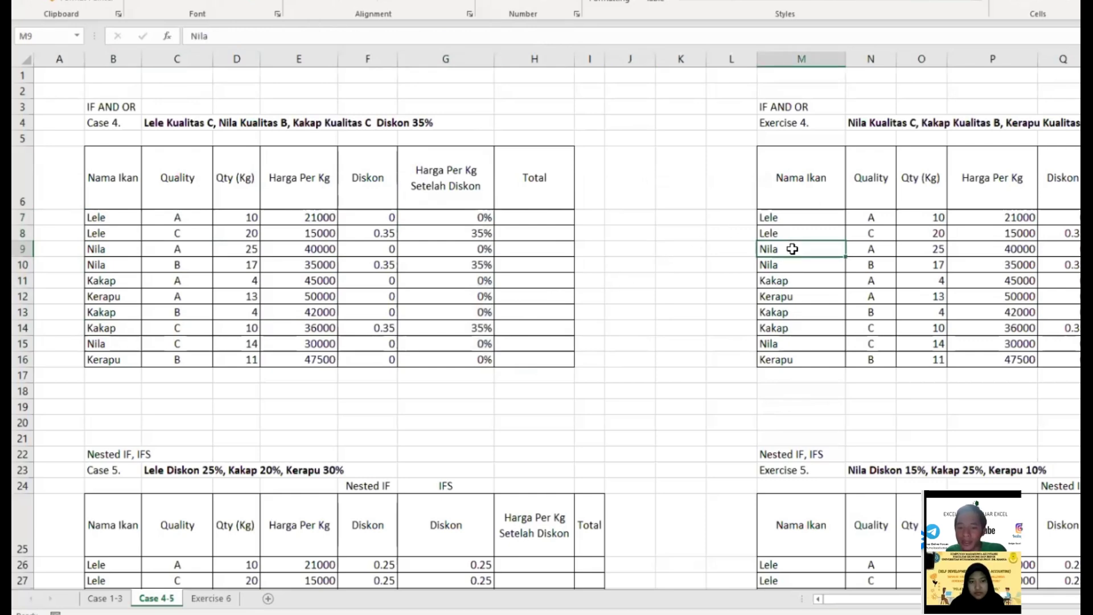
pyautogui.scroll(-5, 564, 189)
pyautogui.scroll(1, 563, 189)
pyautogui.scroll(-1, 564, 189)
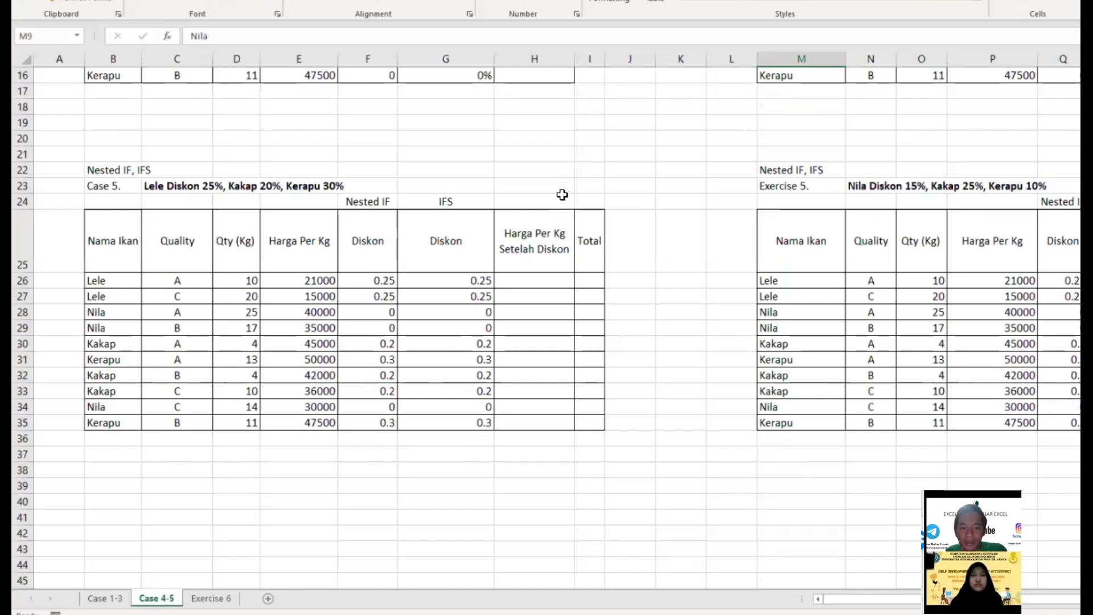
pyautogui.scroll(1, 478, 379)
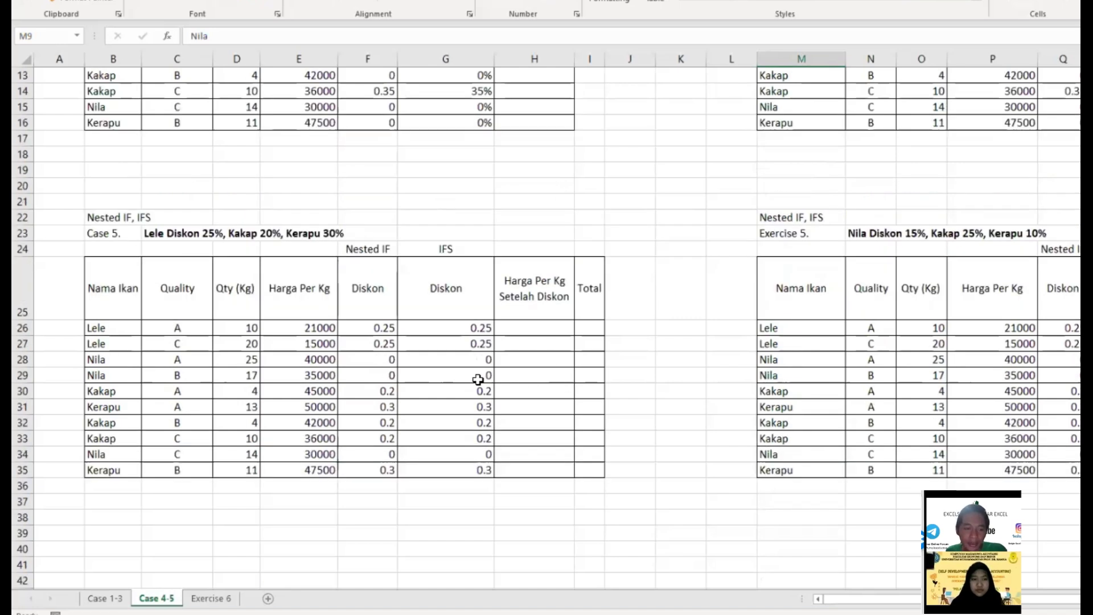
pyautogui.click(383, 329)
pyautogui.moveTo(383, 329); pyautogui.dragTo(452, 462)
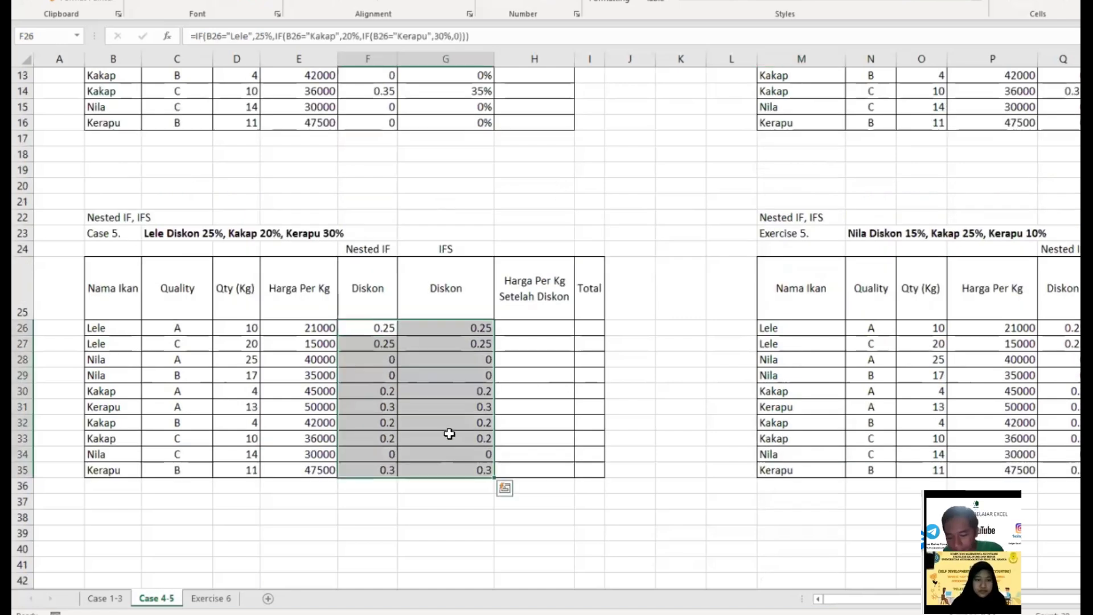
pyautogui.press('Delete')
# Start a nested IF formula in F26 that returns 25% when B26 equals "Lele".
pyautogui.click(371, 330)
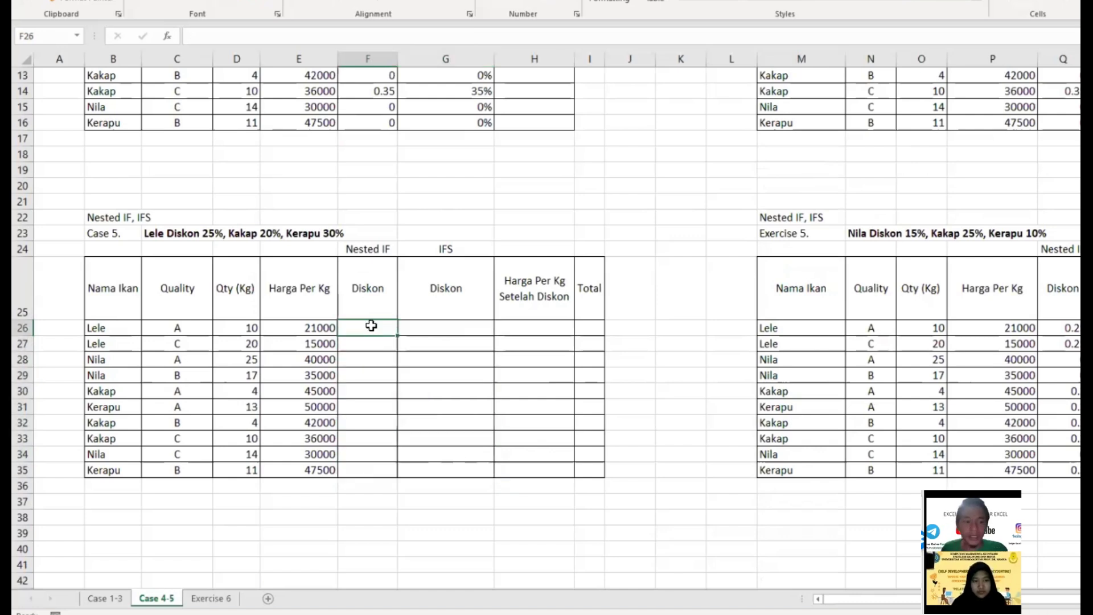
pyautogui.scroll(4, 372, 326)
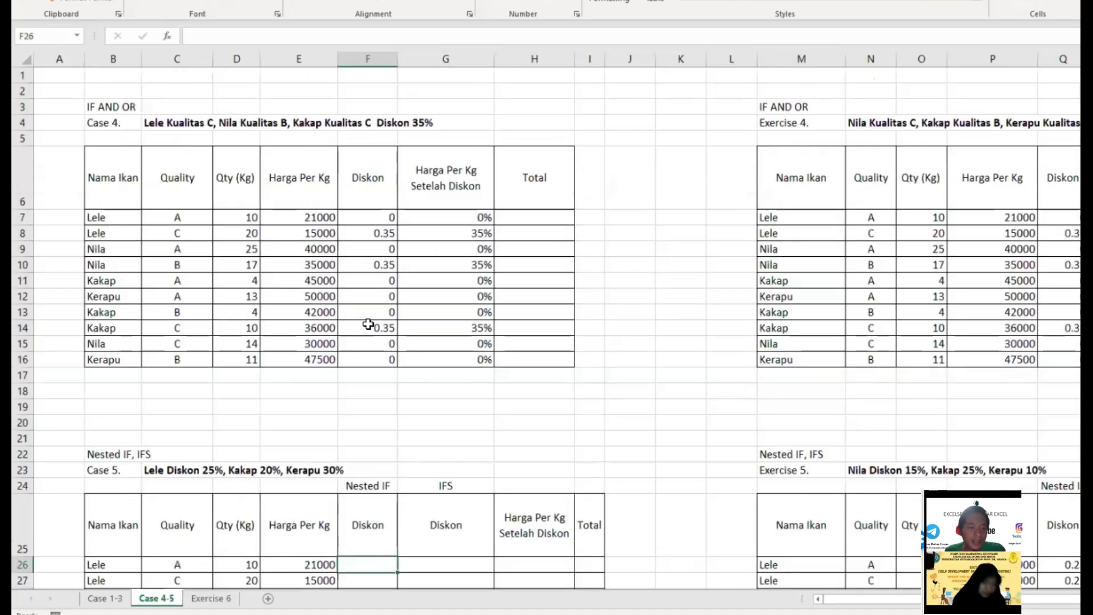
pyautogui.scroll(-1, 437, 121)
pyautogui.scroll(1, 261, 147)
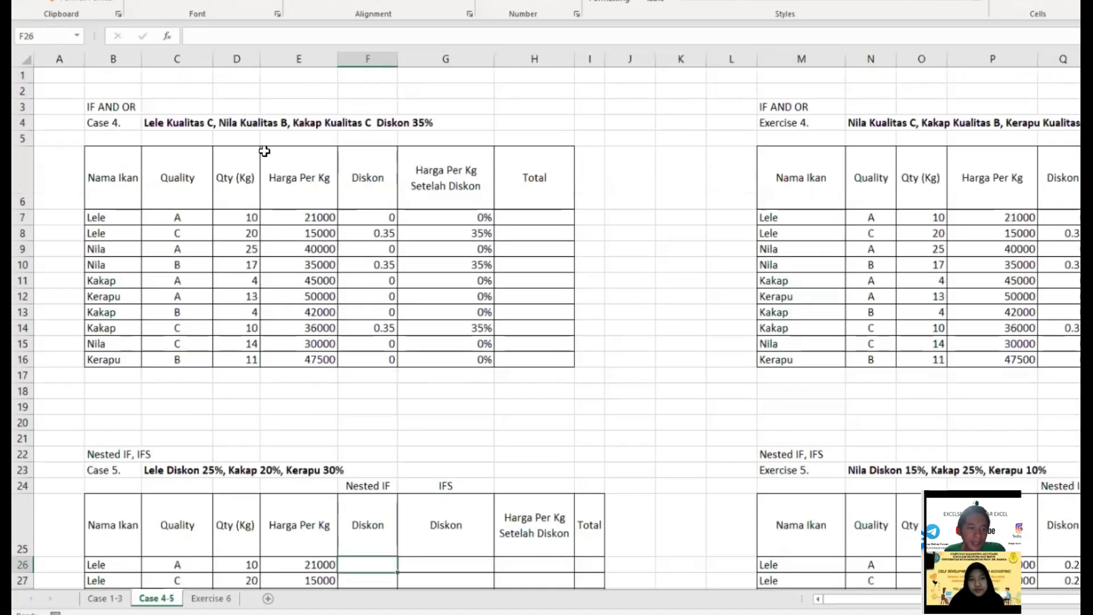
pyautogui.scroll(-4, 450, 283)
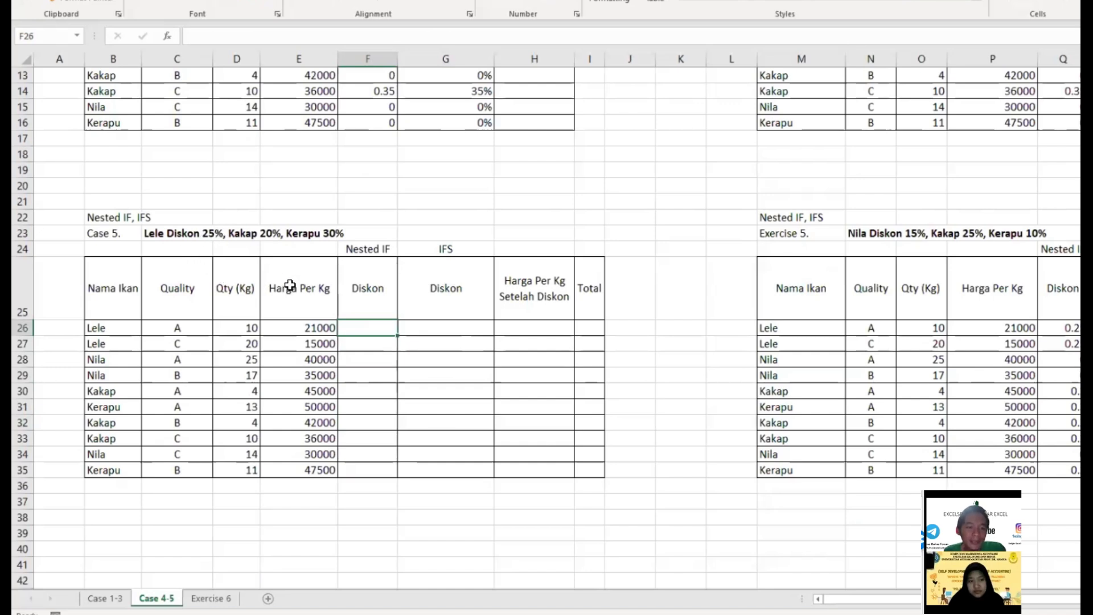
pyautogui.doubleClick(371, 325)
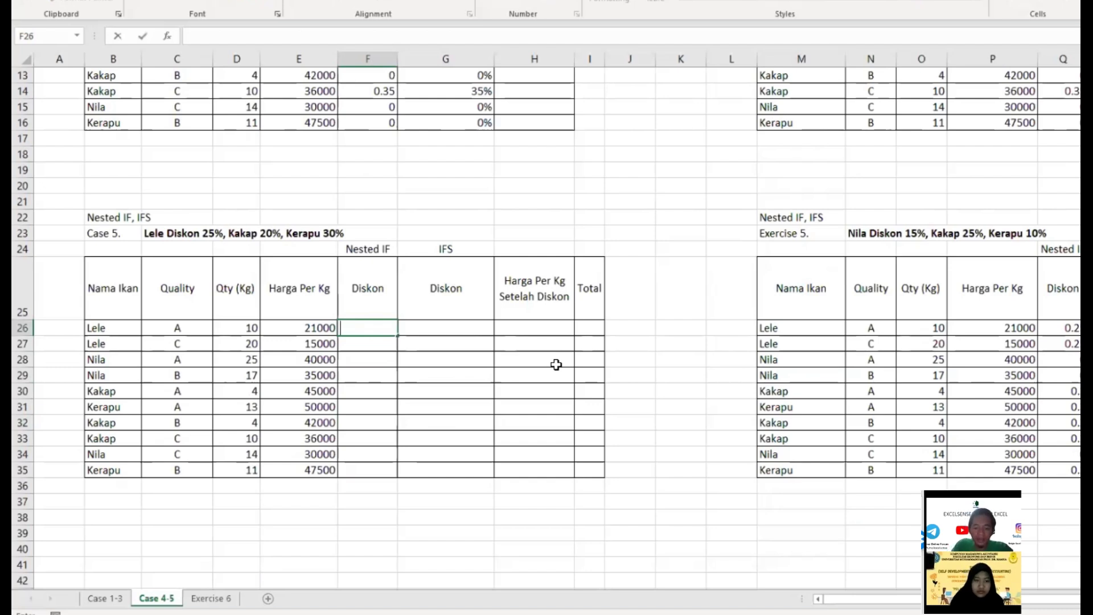
pyautogui.write('=if')
pyautogui.press('Tab')
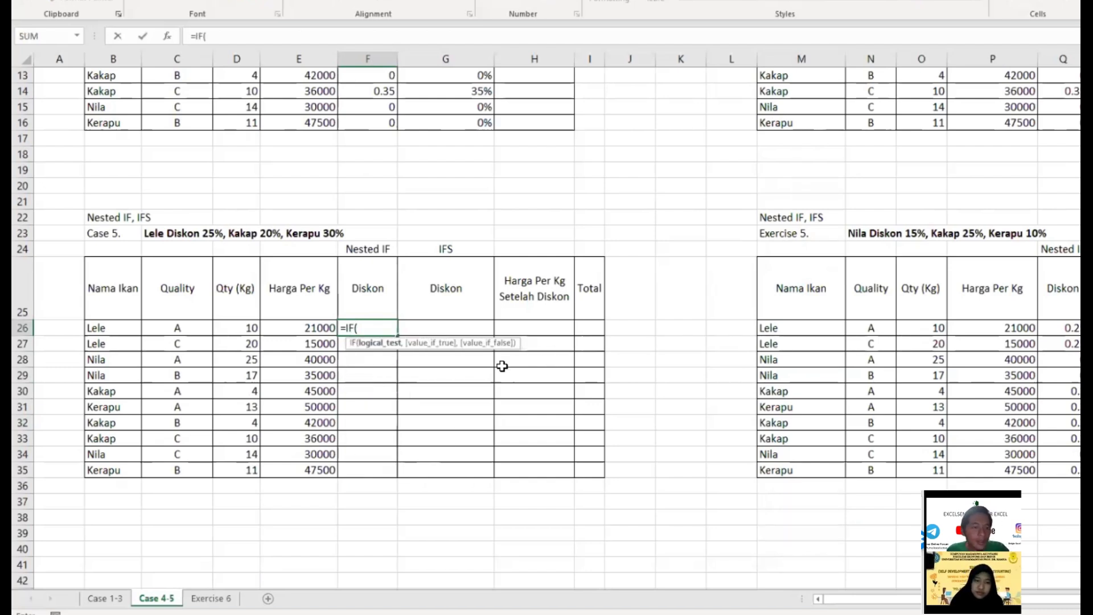
pyautogui.click(114, 333)
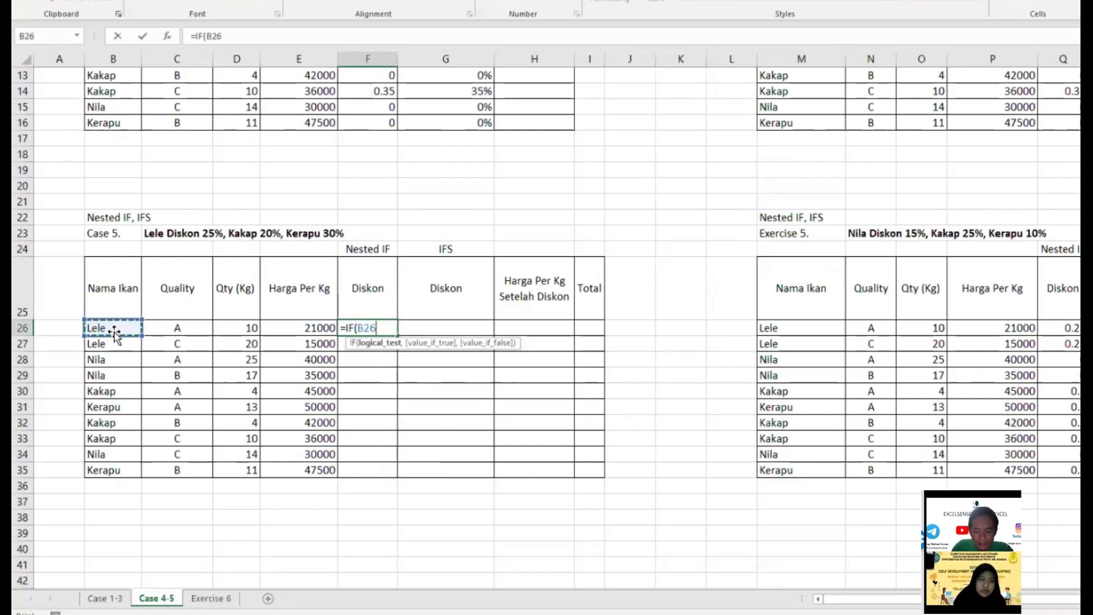
pyautogui.write('="Lele",')
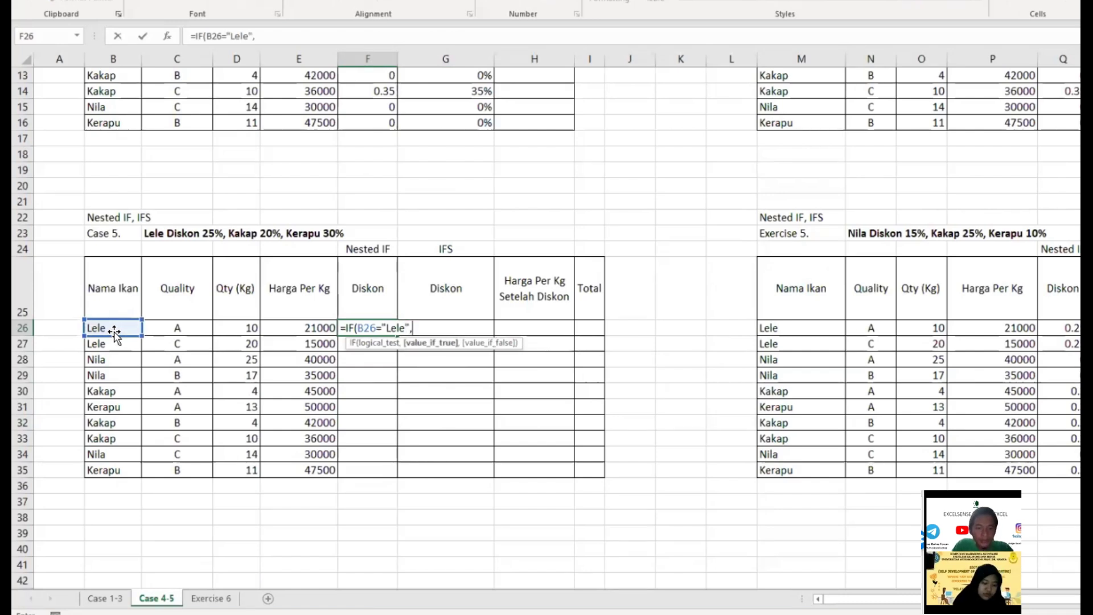
pyautogui.write('25%,')
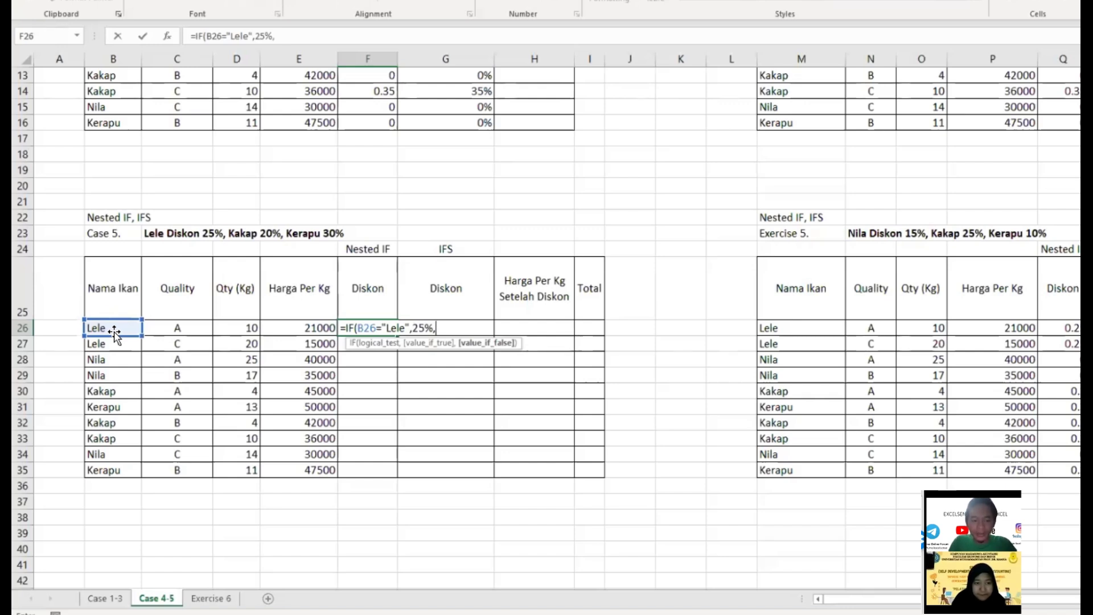
# Nest a second IF in F26's formula that returns 20% when B26 equals "Kakap".
pyautogui.write('if')
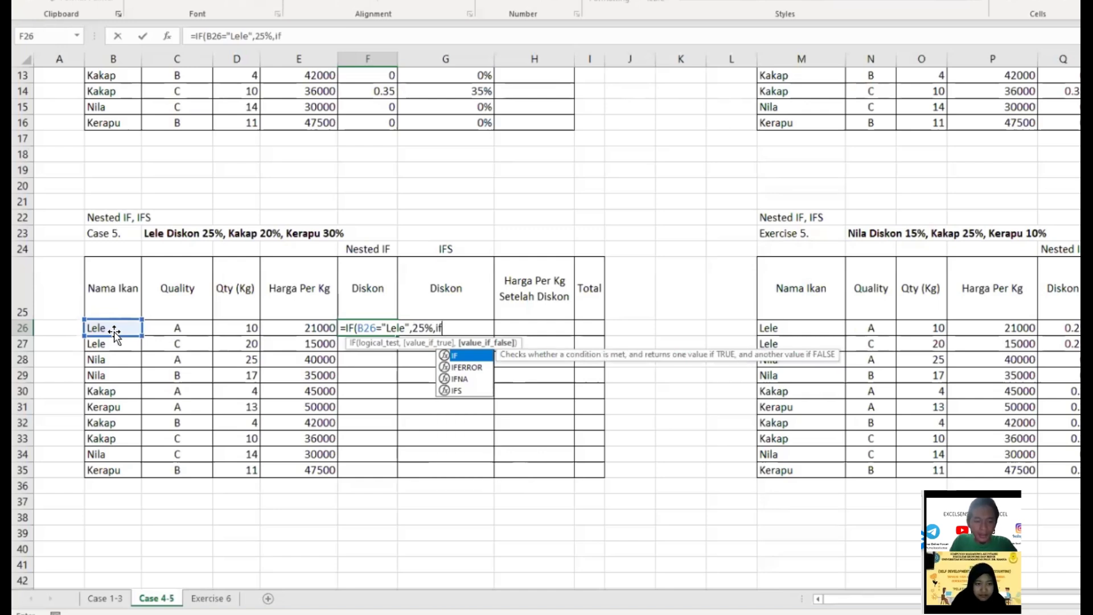
pyautogui.press('Tab')
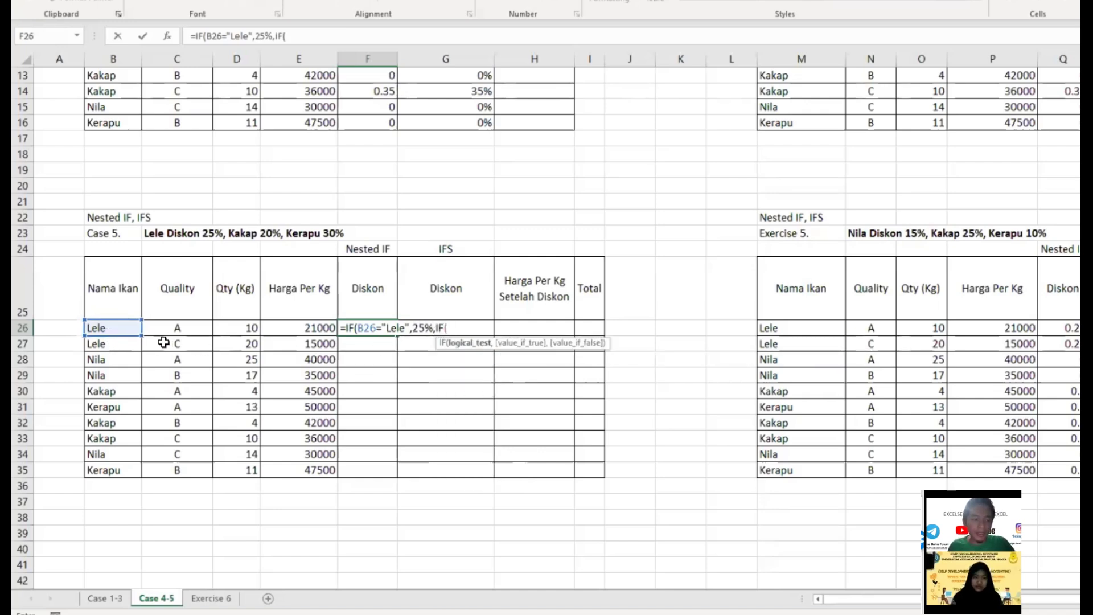
pyautogui.click(115, 329)
pyautogui.write('=')
pyautogui.write('"Ka')
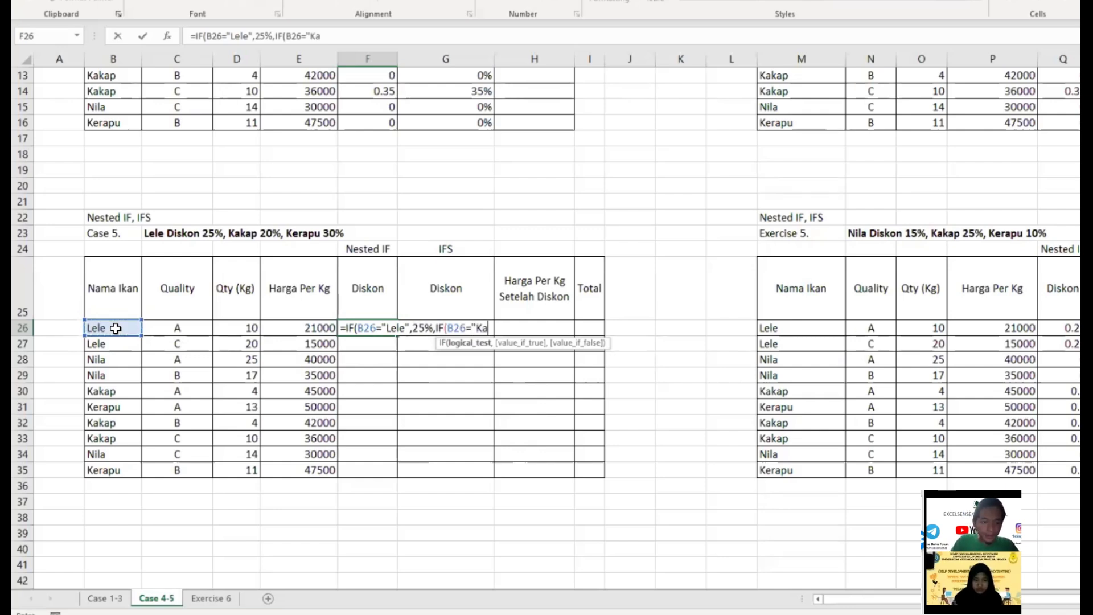
pyautogui.write('kap",')
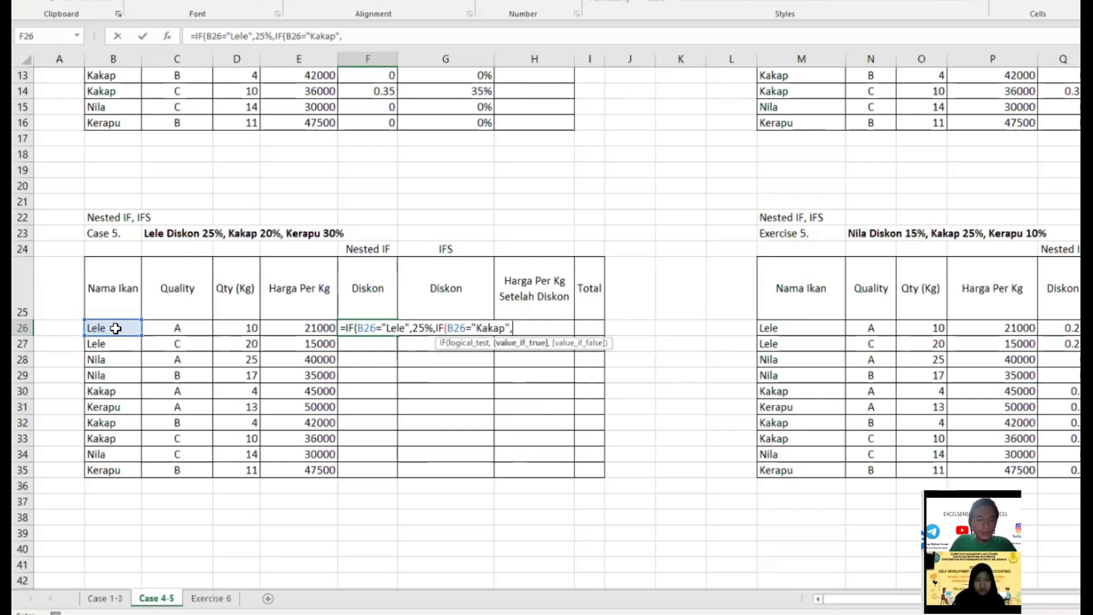
pyautogui.write('20%,if')
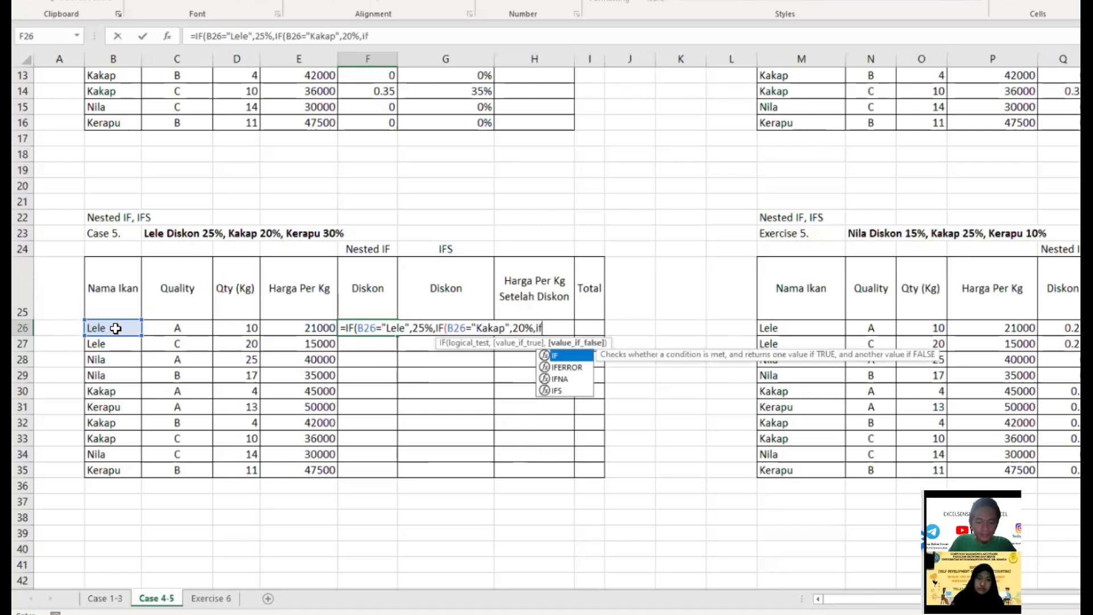
# Complete F26's formula with a third IF that returns 30% when B26 equals "Kerapu" and 0 otherwise.
pyautogui.write('(')
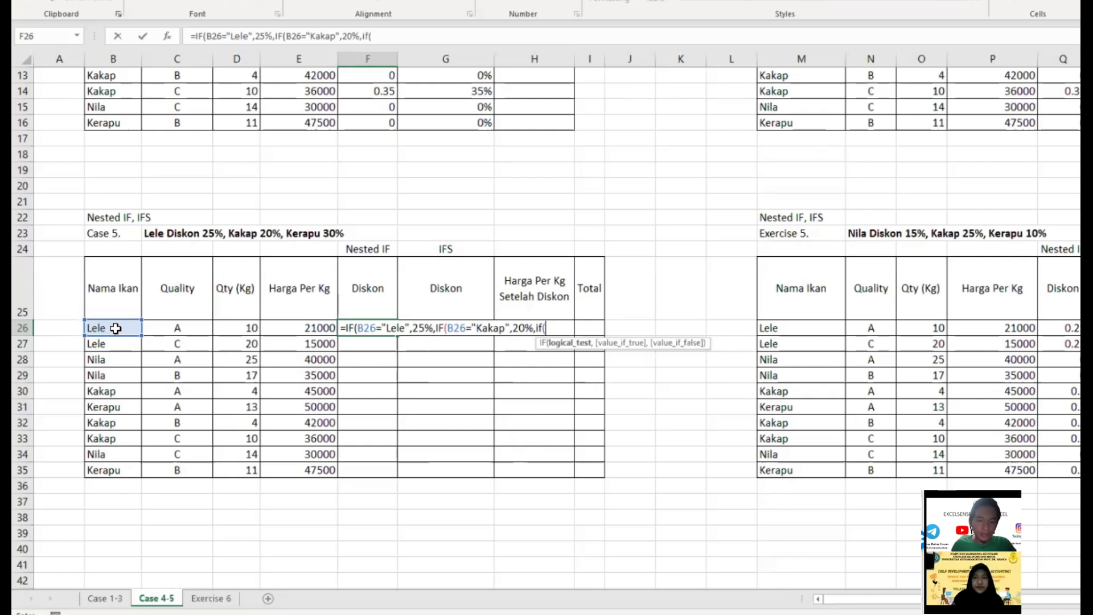
pyautogui.click(113, 329)
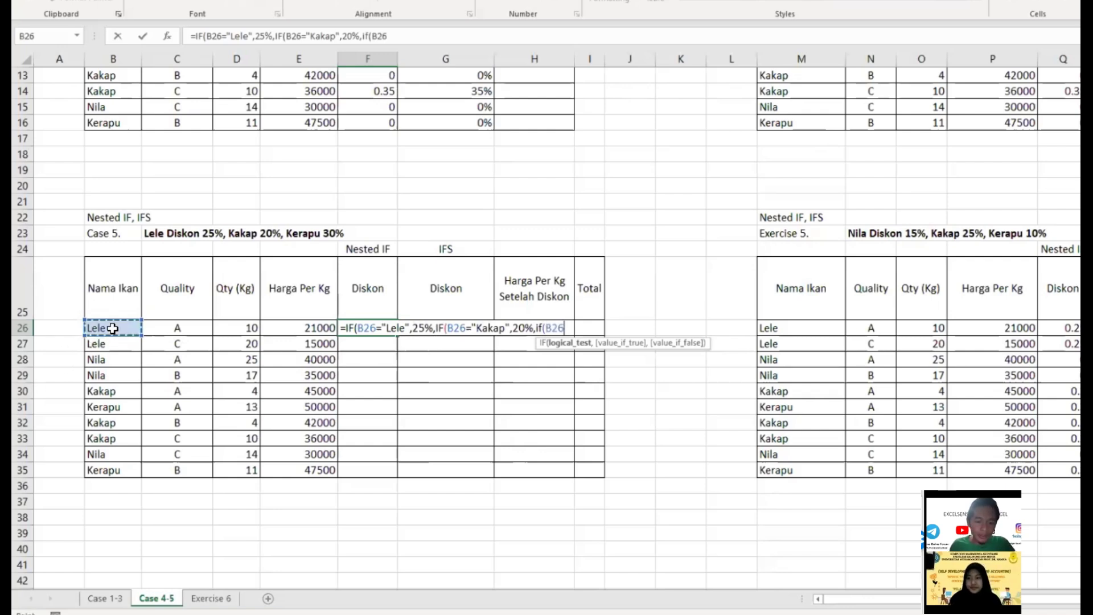
pyautogui.write('="Kera')
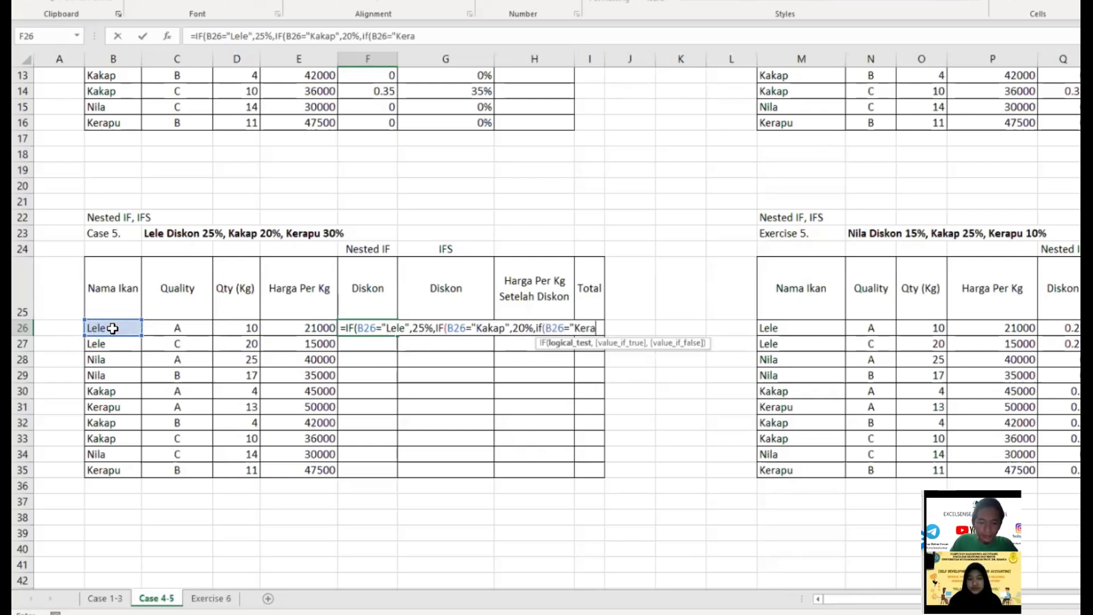
pyautogui.write('pu",')
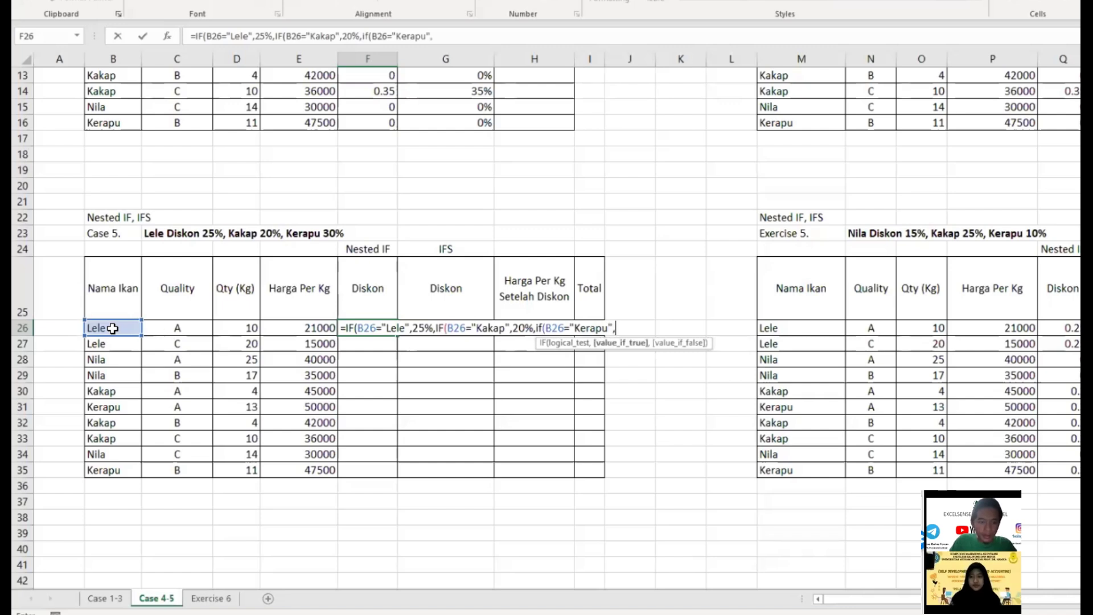
pyautogui.write('30%')
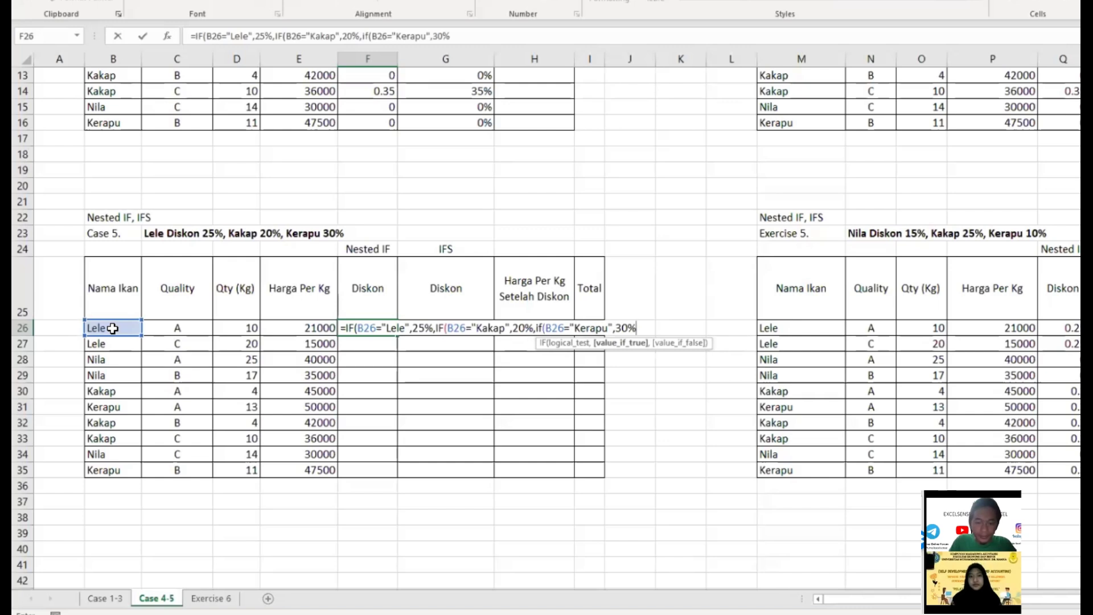
pyautogui.write(',')
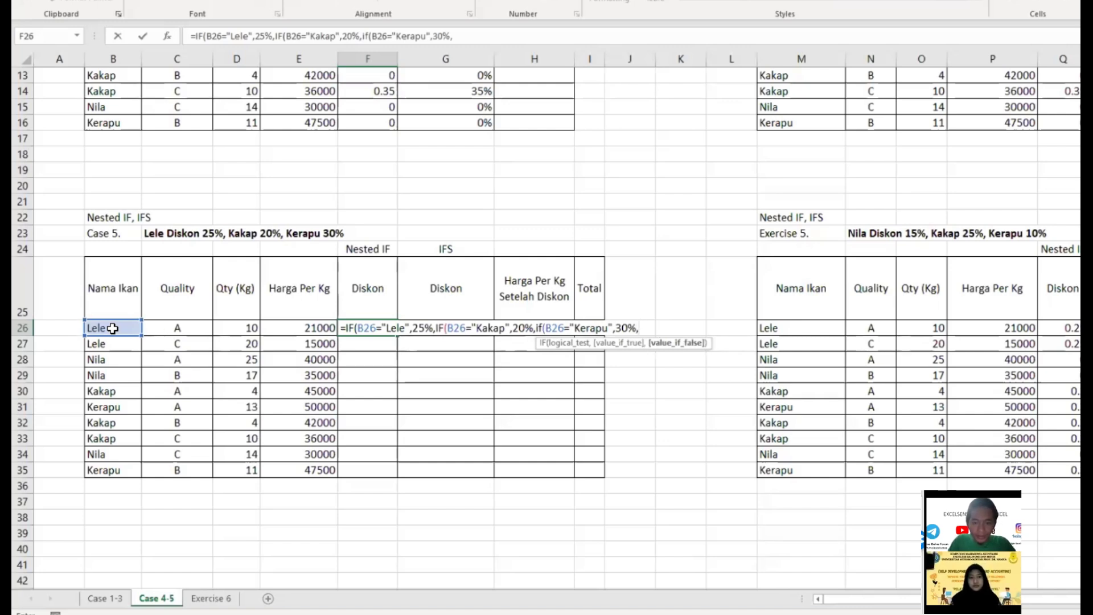
pyautogui.write('0)')
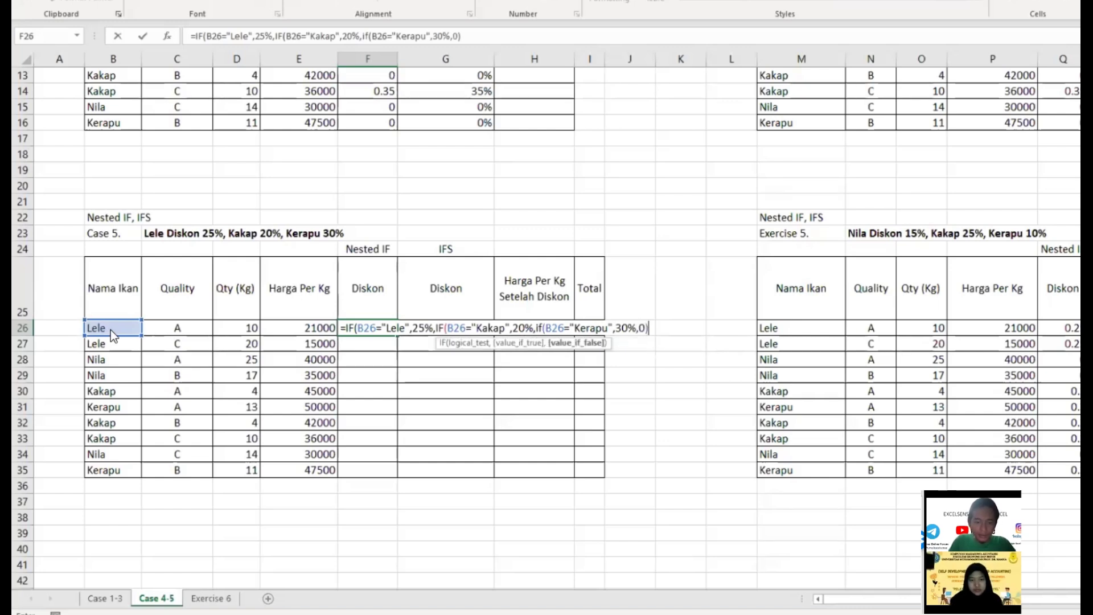
pyautogui.press('Return')
pyautogui.press('Up')
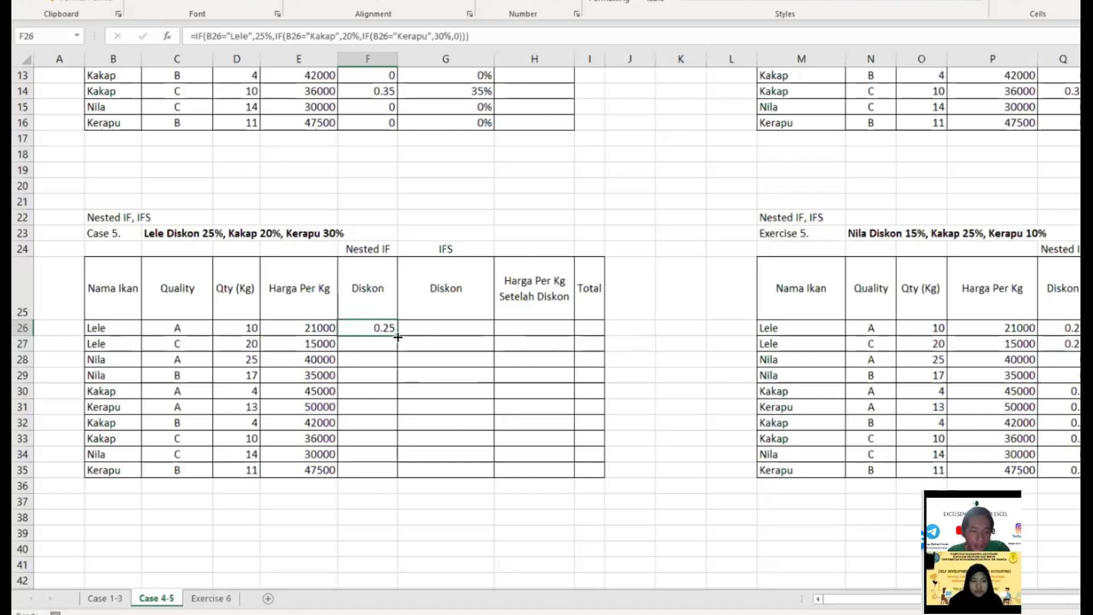
# Fill F26's nested IF formula down to F35 and check the copied formulas in the Lele and Kakap rows.
pyautogui.moveTo(398, 342); pyautogui.dragTo(396, 473)
pyautogui.click(376, 331)
pyautogui.click(370, 345)
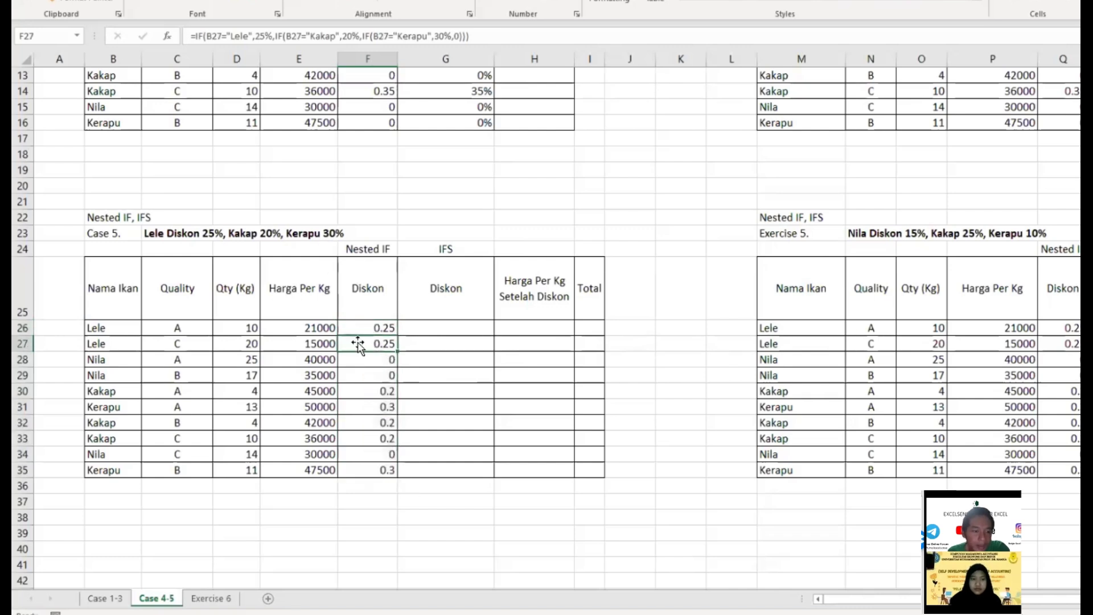
pyautogui.click(371, 391)
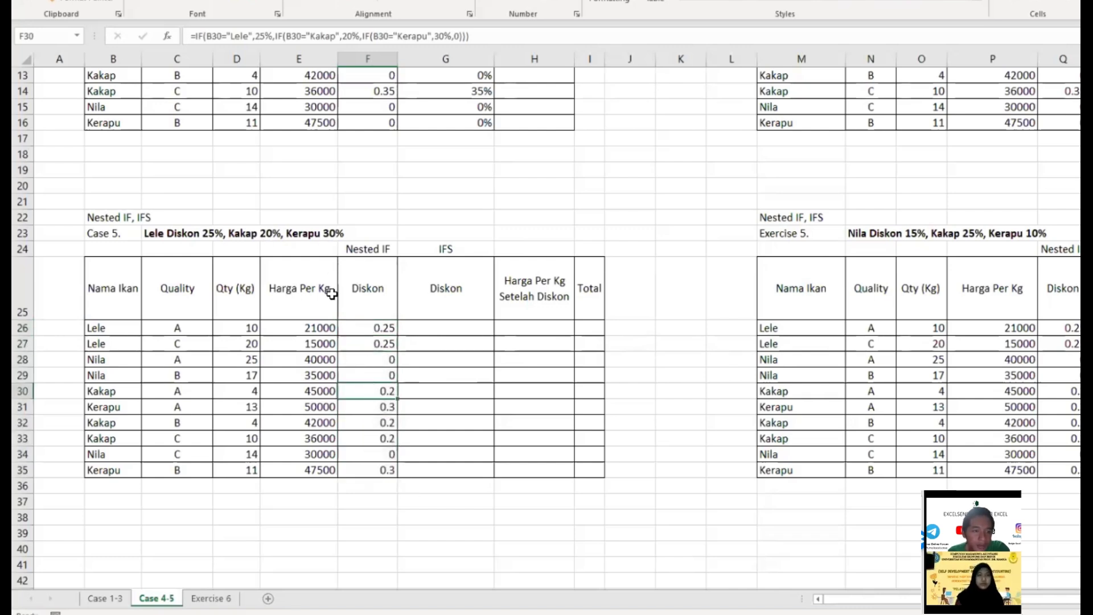
# Format the Nested IF Diskon values in F26:F35 as percentages.
pyautogui.moveTo(374, 333); pyautogui.dragTo(376, 470)
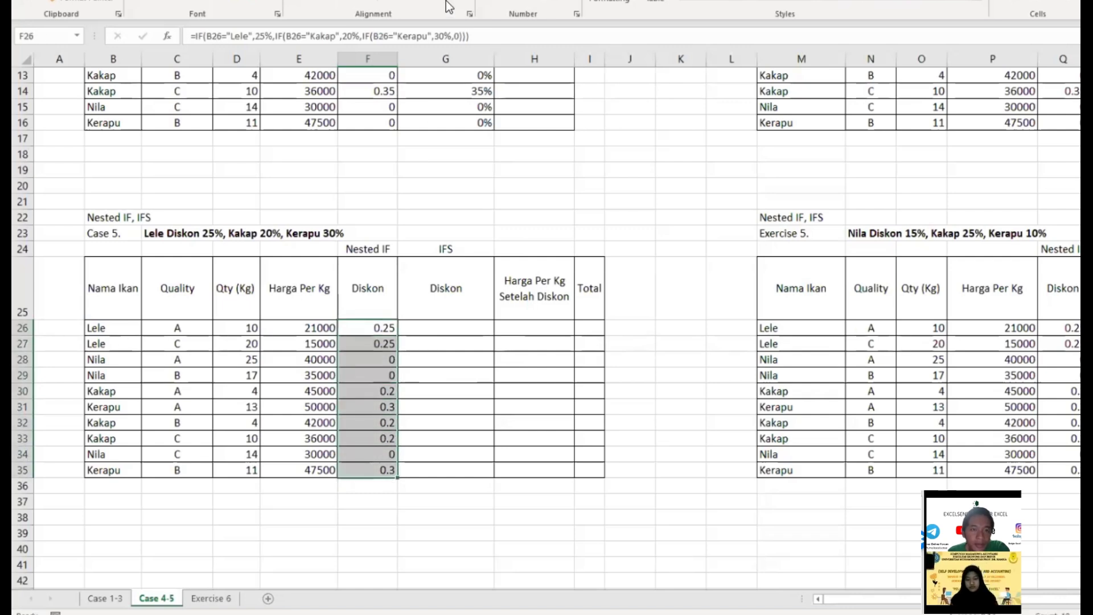
pyautogui.click(518, 1)
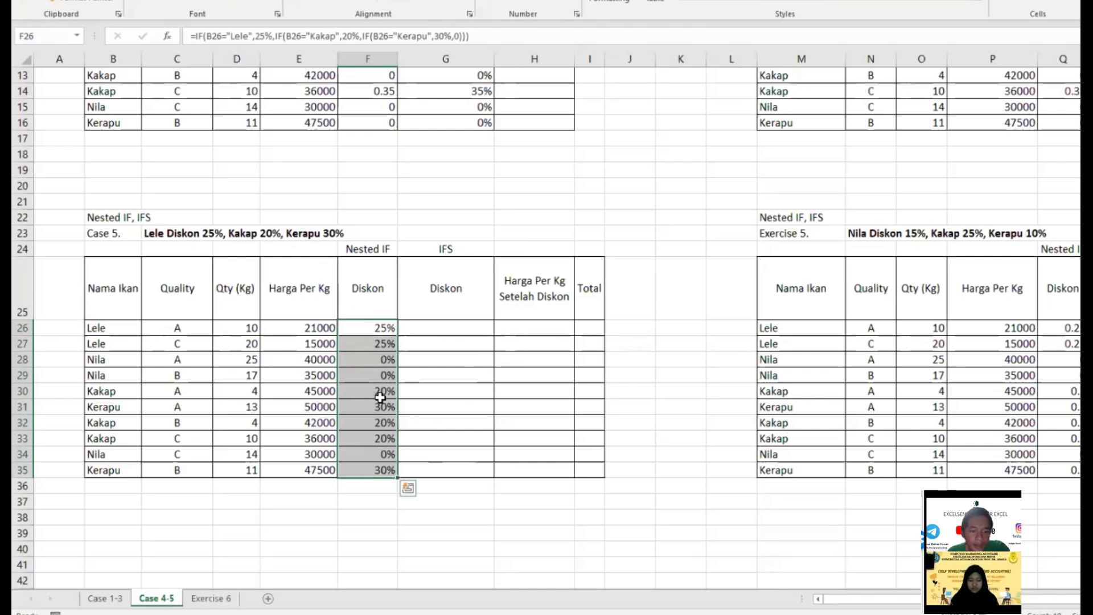
pyautogui.click(381, 344)
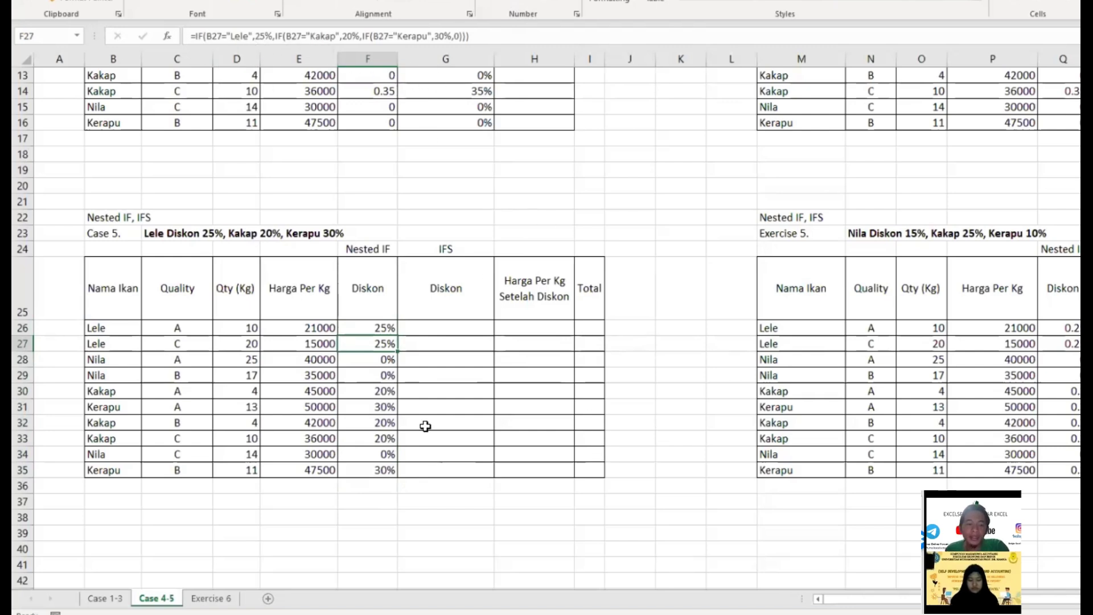
# Start an IFS formula in G26 that returns 25% when B26 equals "Lele".
pyautogui.click(444, 329)
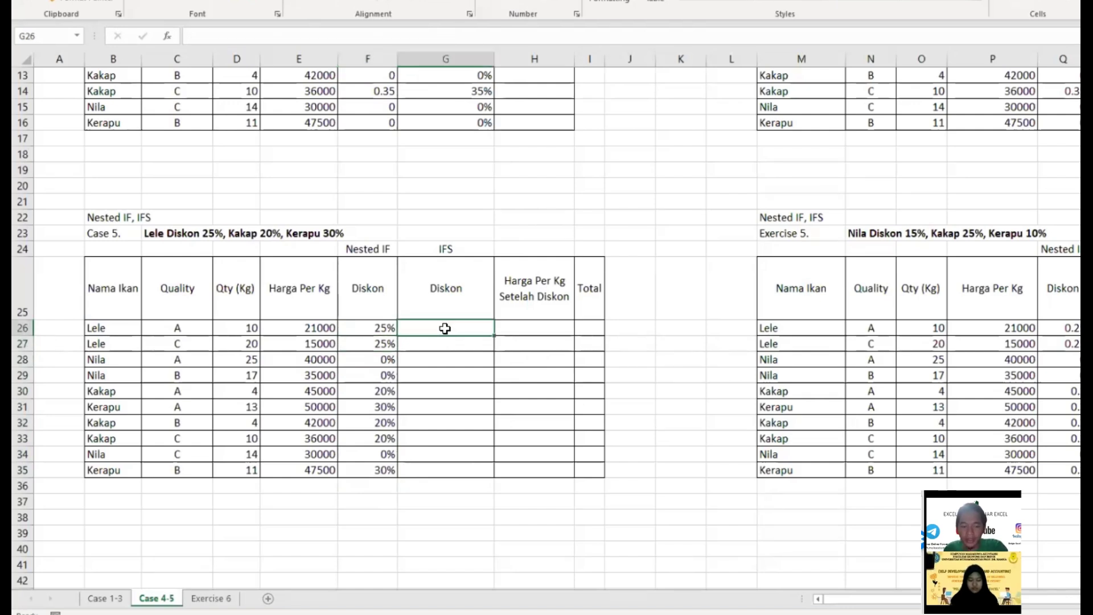
pyautogui.doubleClick(444, 328)
pyautogui.write('=IFS(')
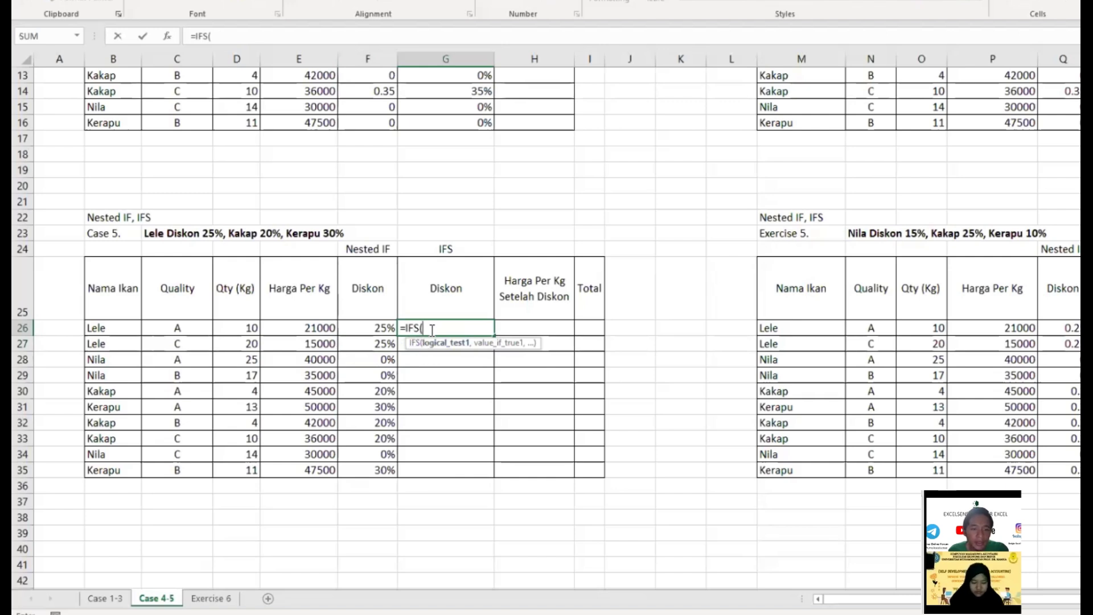
pyautogui.click(116, 333)
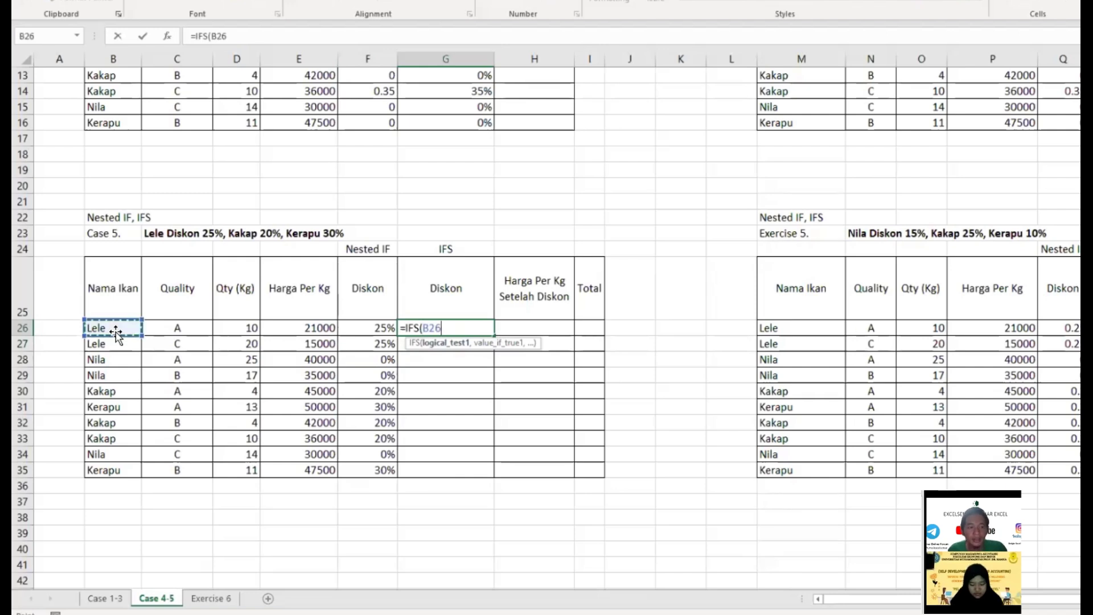
pyautogui.write('=')
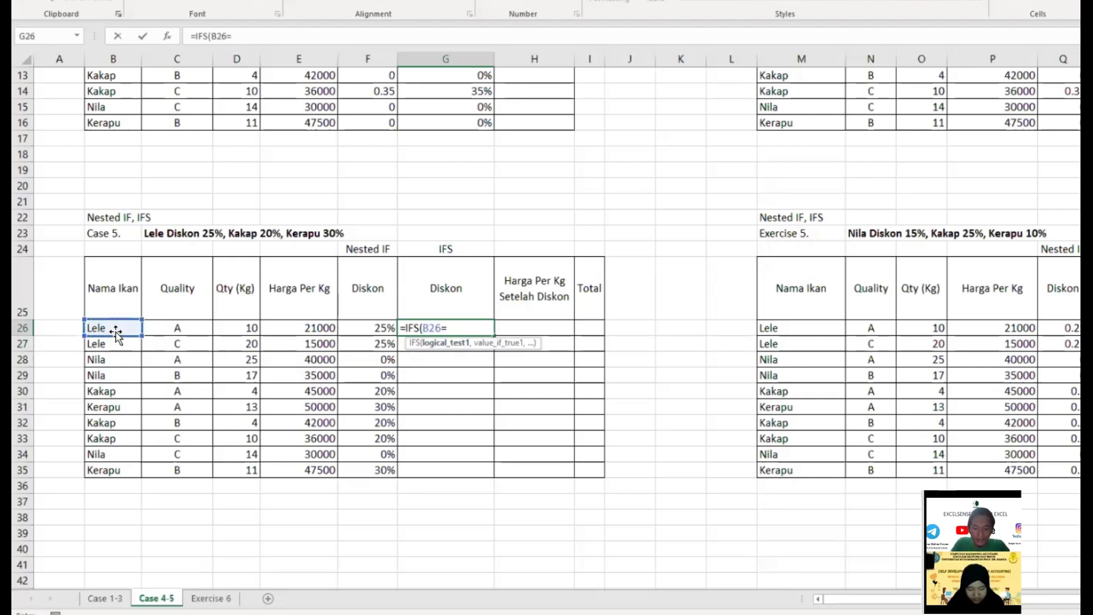
pyautogui.write('"Lele')
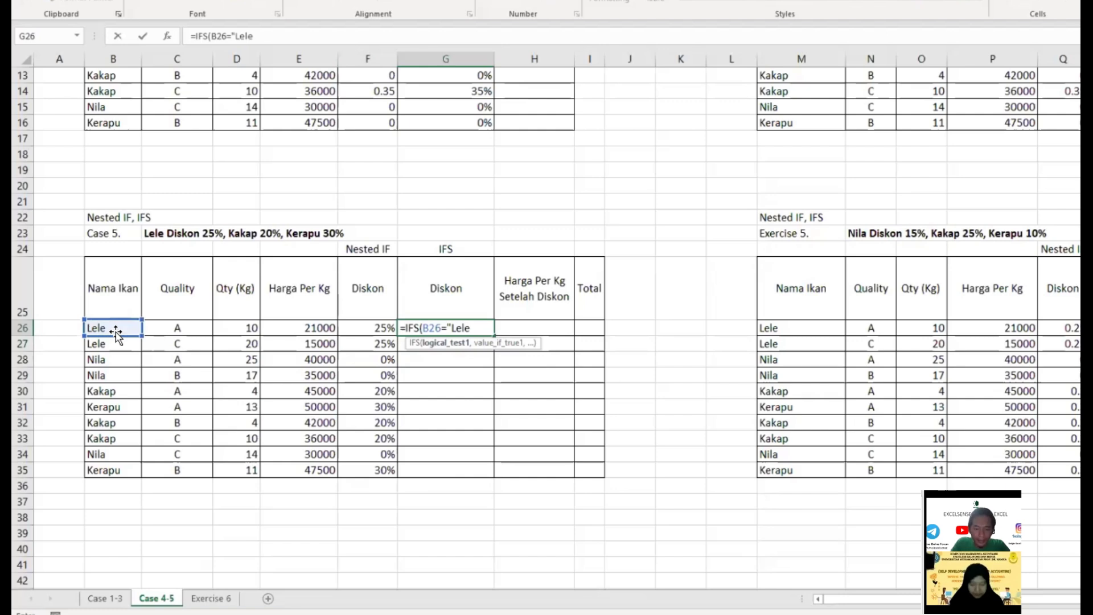
pyautogui.write('",')
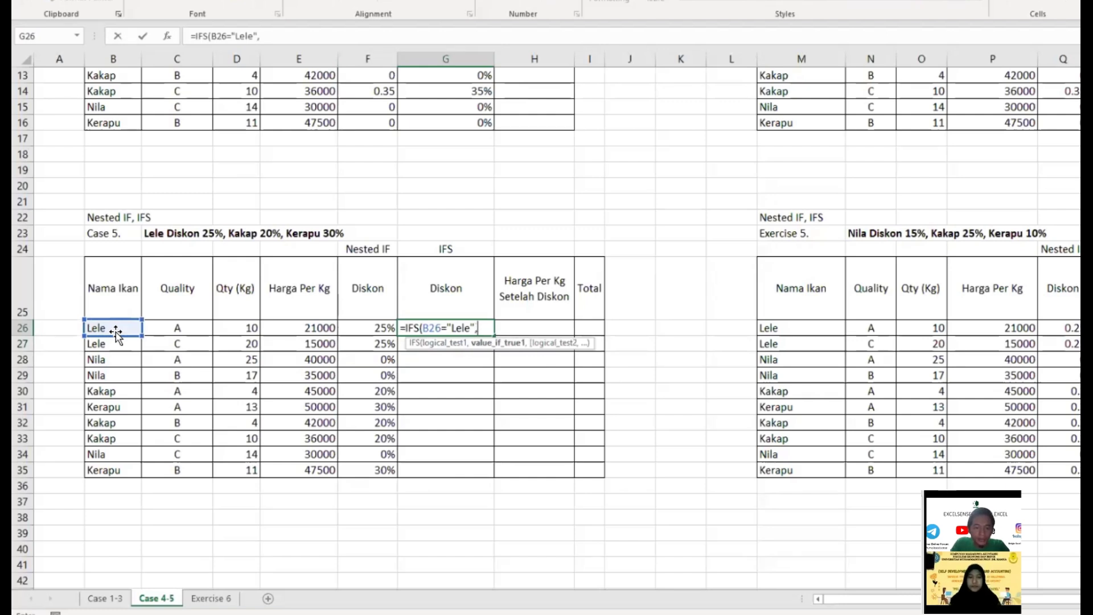
pyautogui.write('25%,')
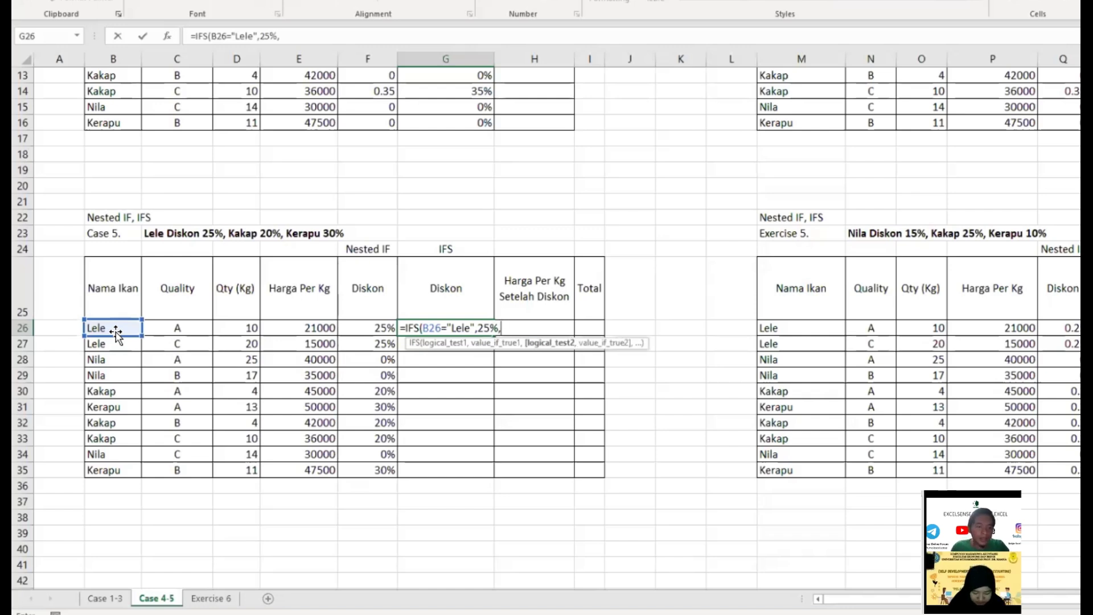
# Add a second condition to G26's IFS formula that returns 20% when B26 equals "Kakap".
pyautogui.click(115, 328)
pyautogui.write('=')
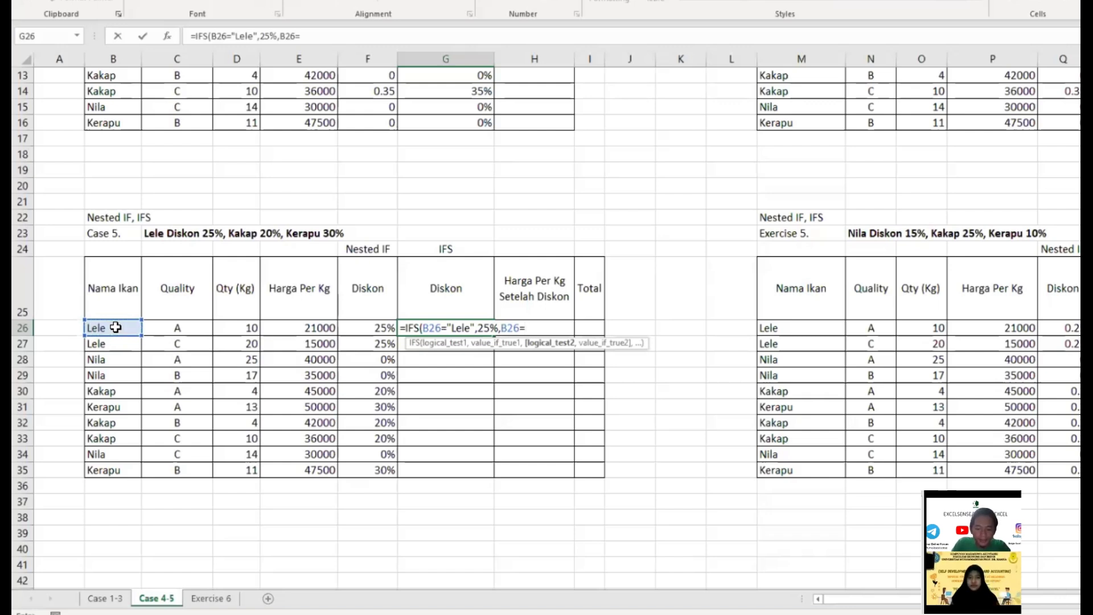
pyautogui.write('"Kakap')
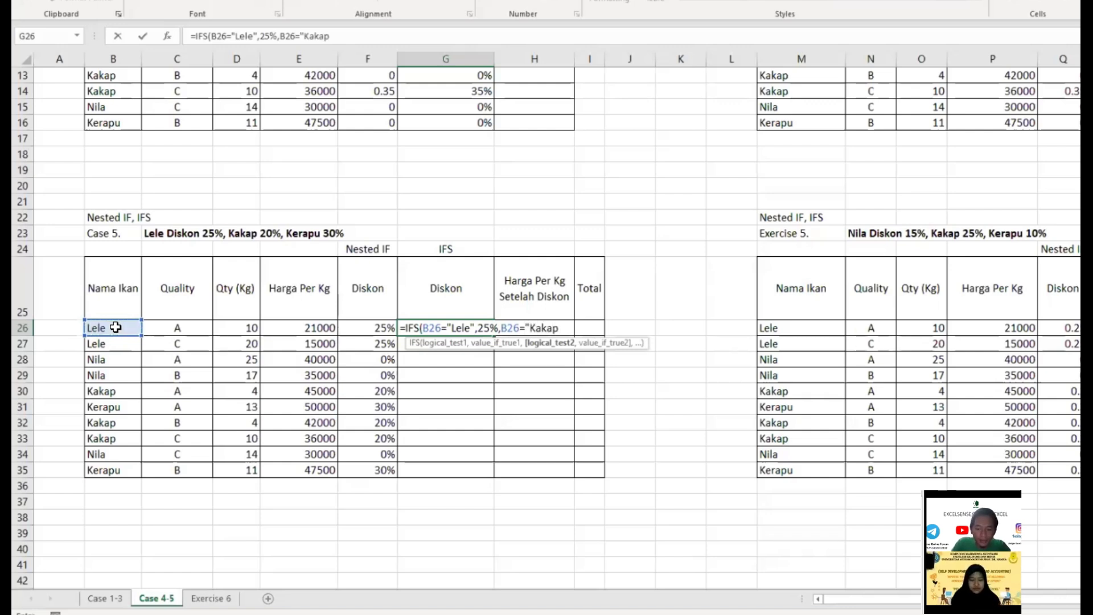
pyautogui.write('",2')
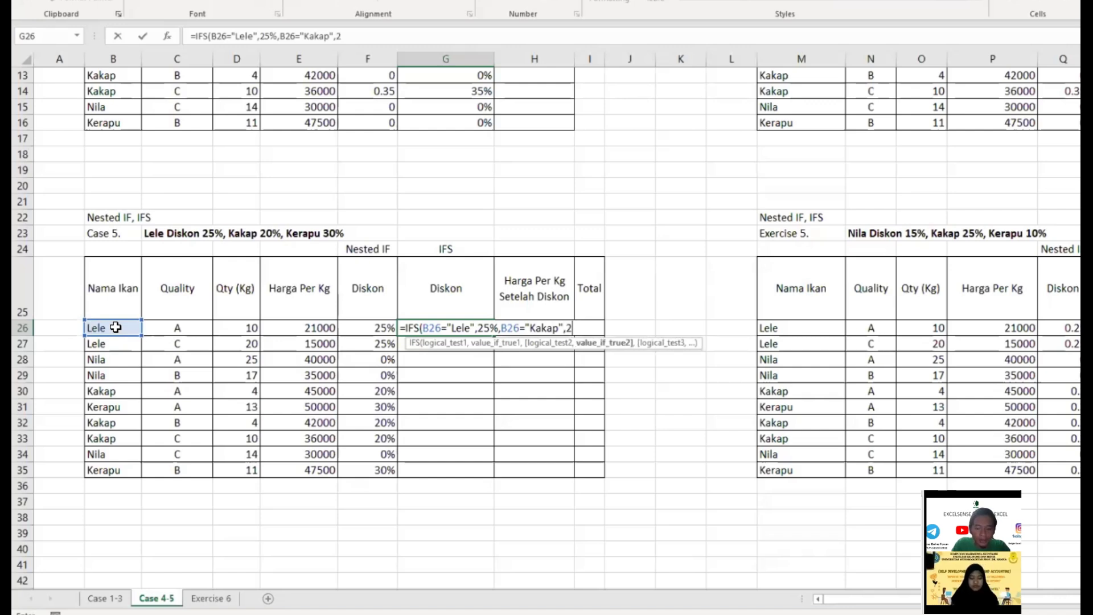
pyautogui.write('0%')
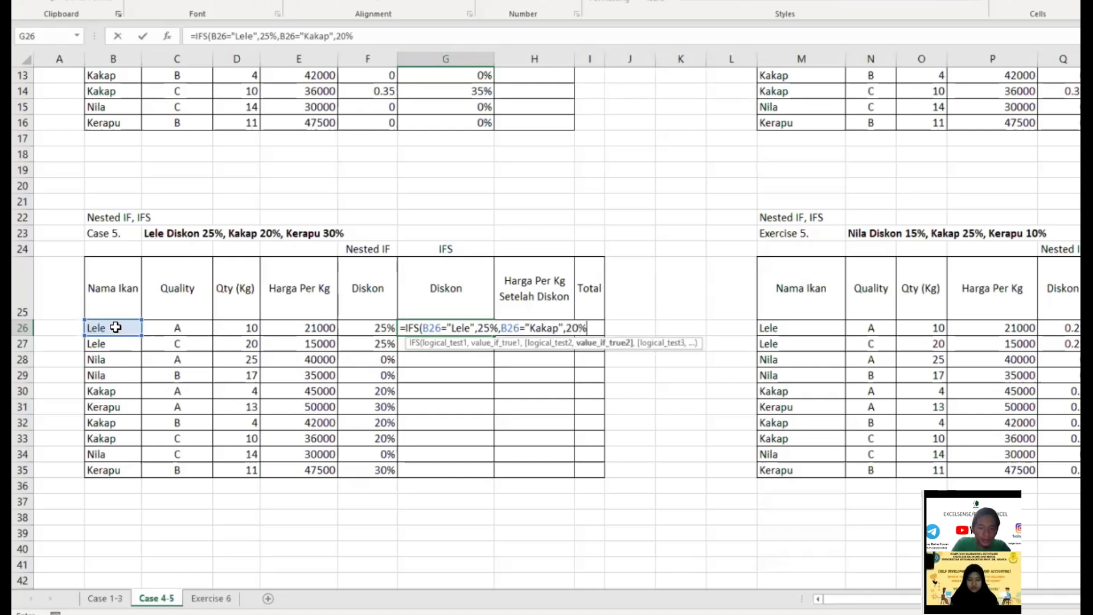
pyautogui.write(',')
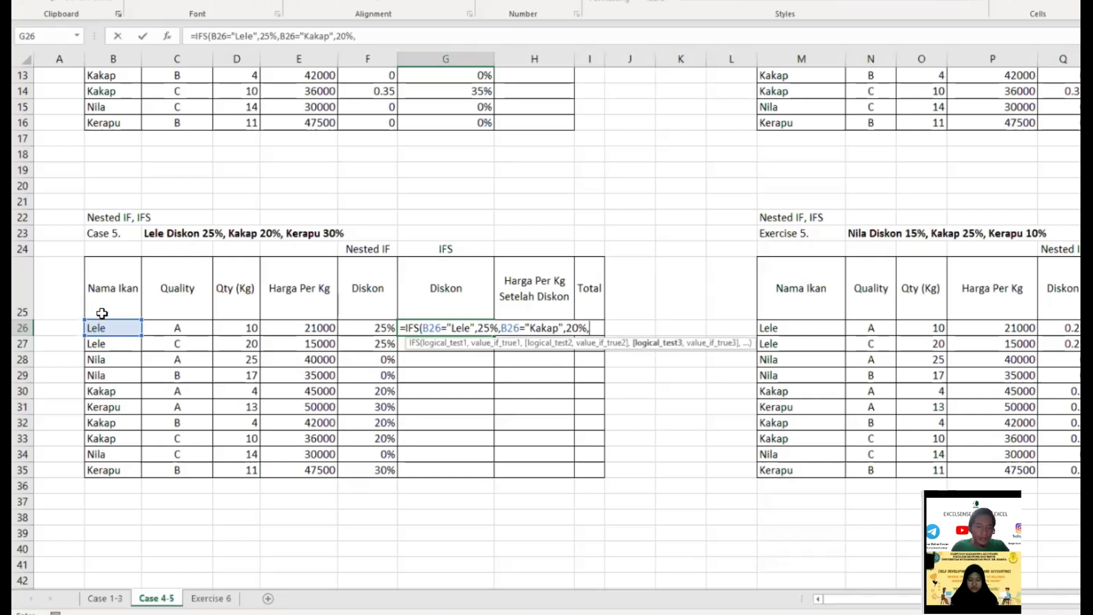
# Complete G26's IFS formula with a condition returning 30% when B26 equals "Kerapu", and fill it down to G35.
pyautogui.click(109, 326)
pyautogui.write('="Kerapu",30')
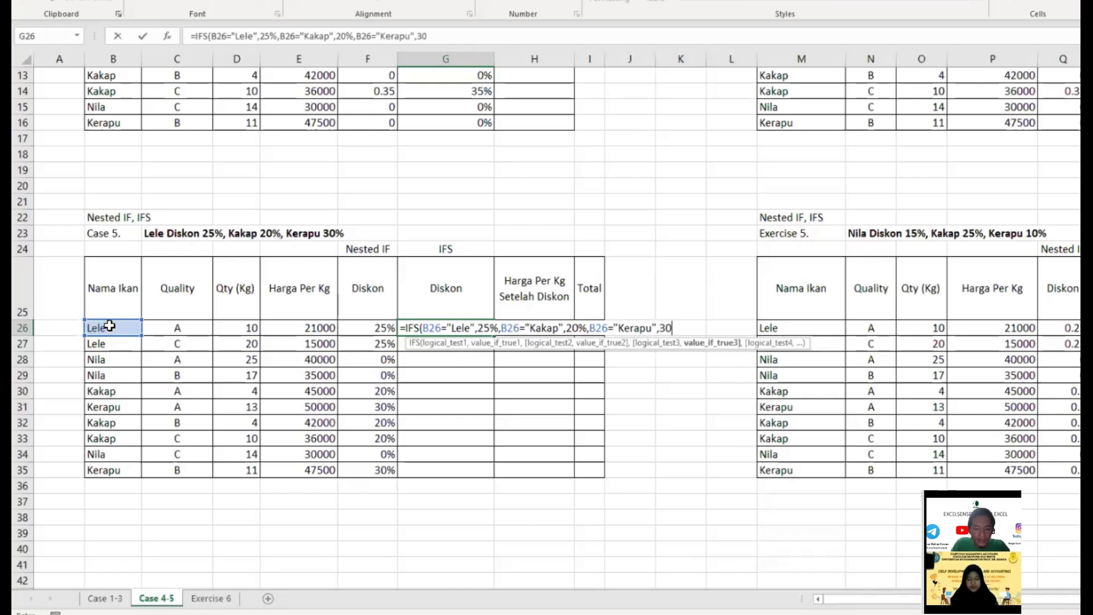
pyautogui.write('%')
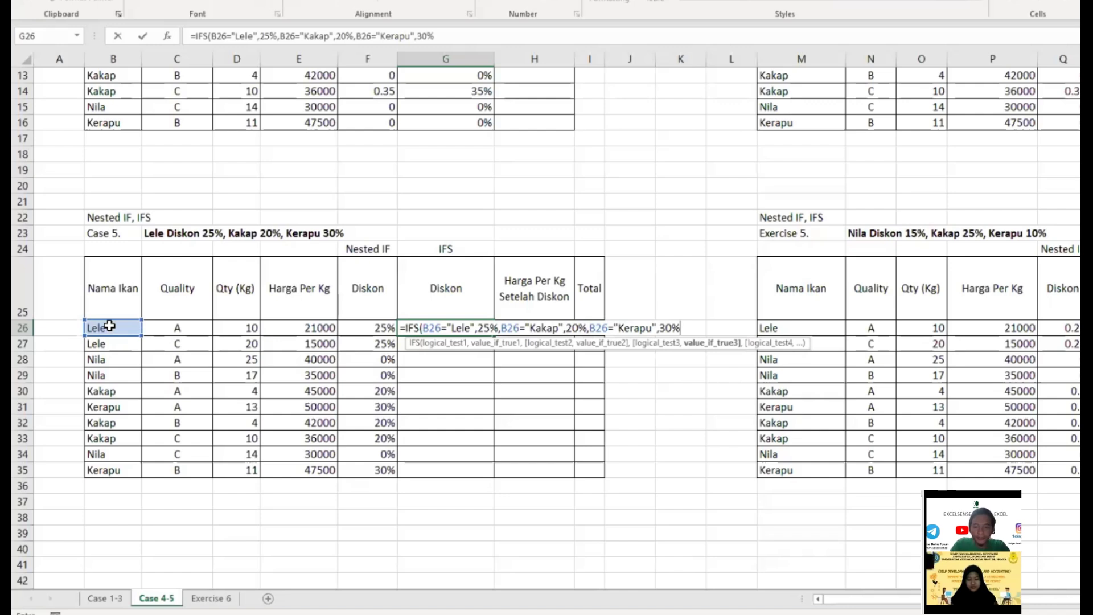
pyautogui.write(')')
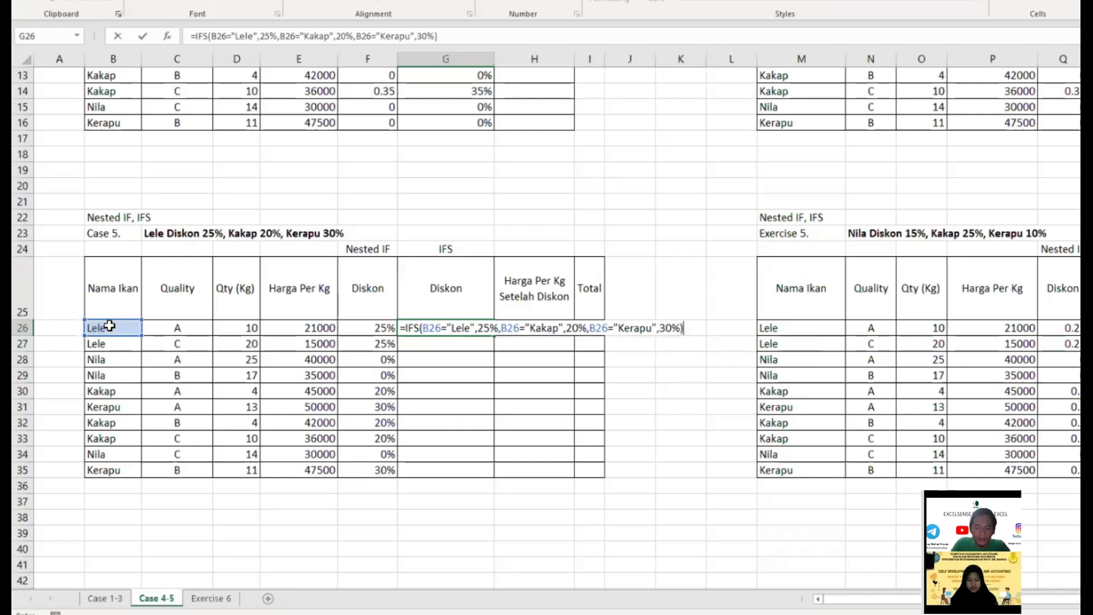
pyautogui.press('Return')
pyautogui.press('Up')
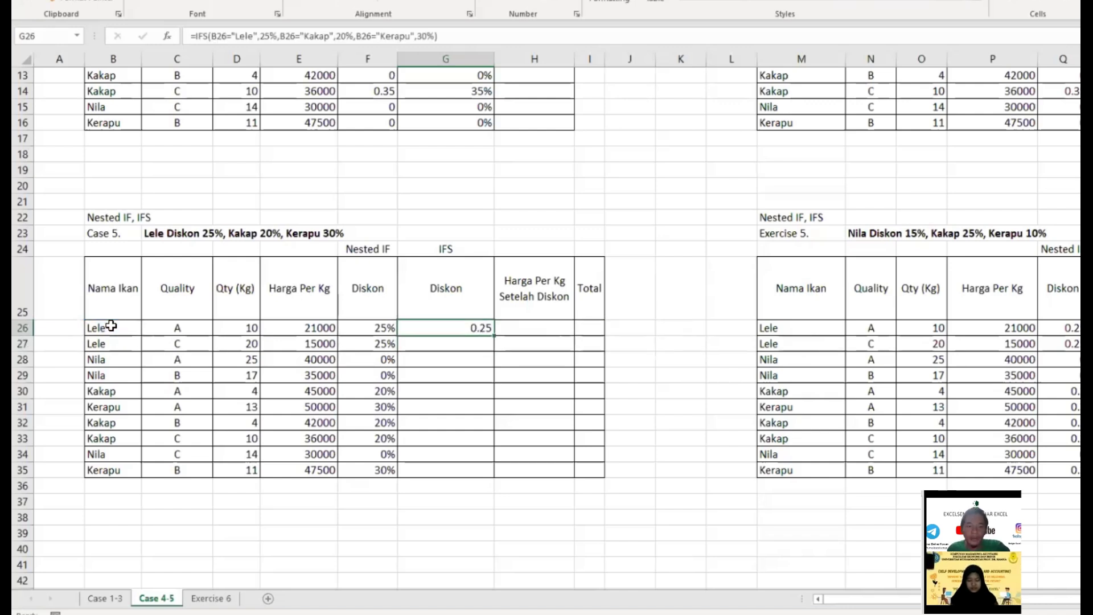
pyautogui.doubleClick(494, 340)
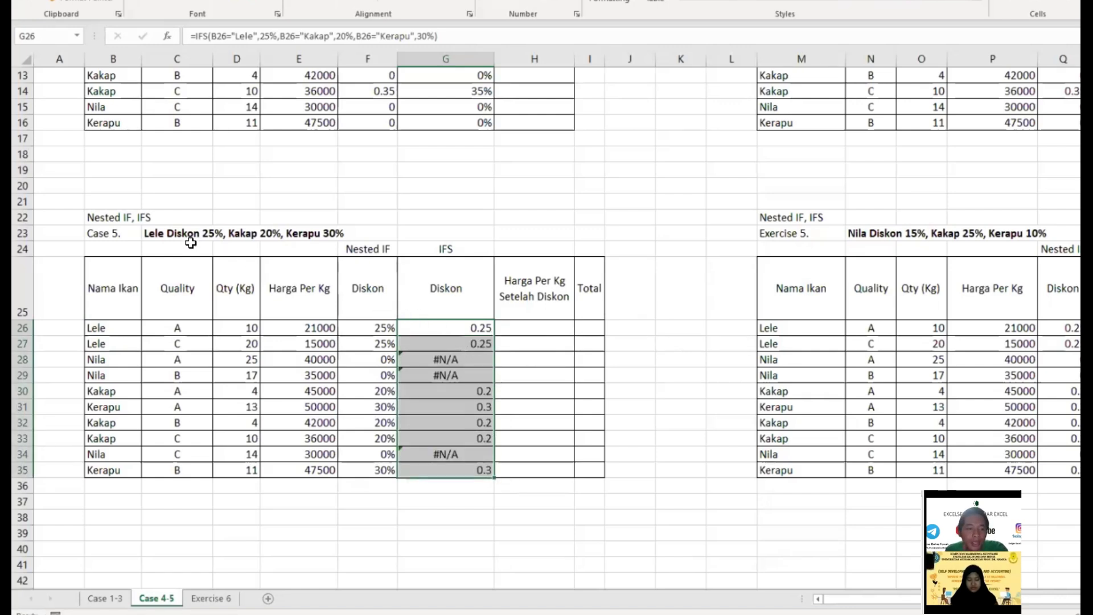
# Check the copied formula in G28, and wrap G26's IFS formula in IFNA with 0 as the fallback value.
pyautogui.click(460, 359)
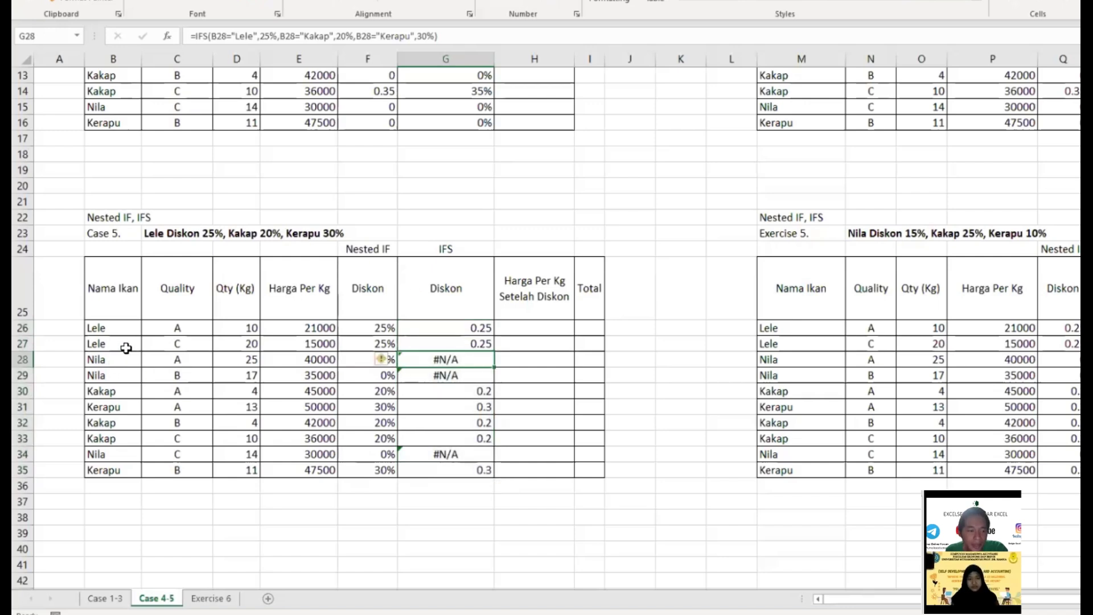
pyautogui.click(460, 328)
pyautogui.click(195, 36)
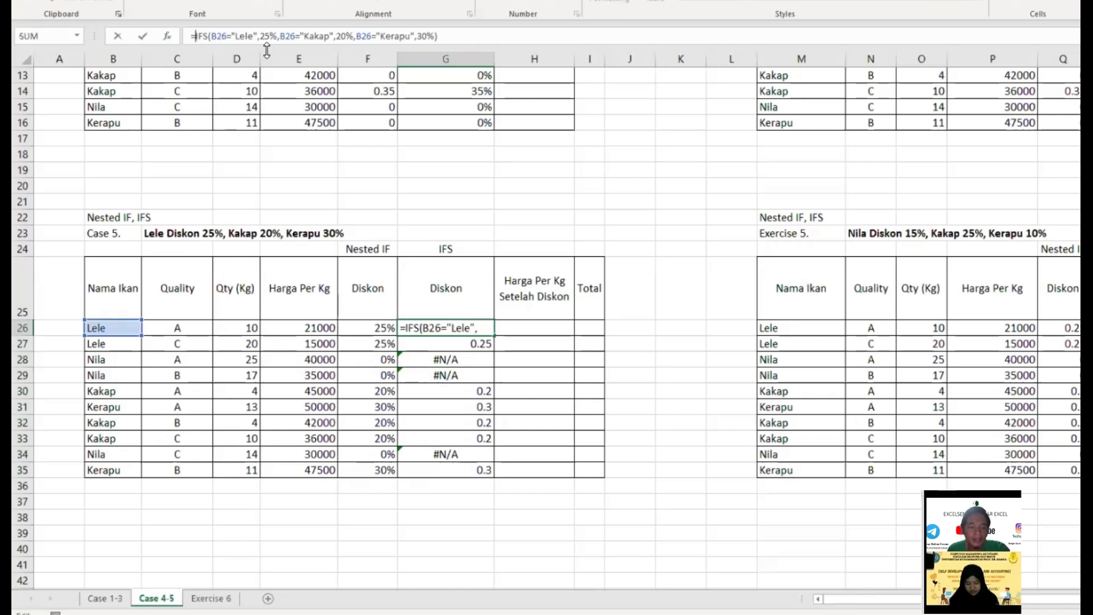
pyautogui.write('IFNA(')
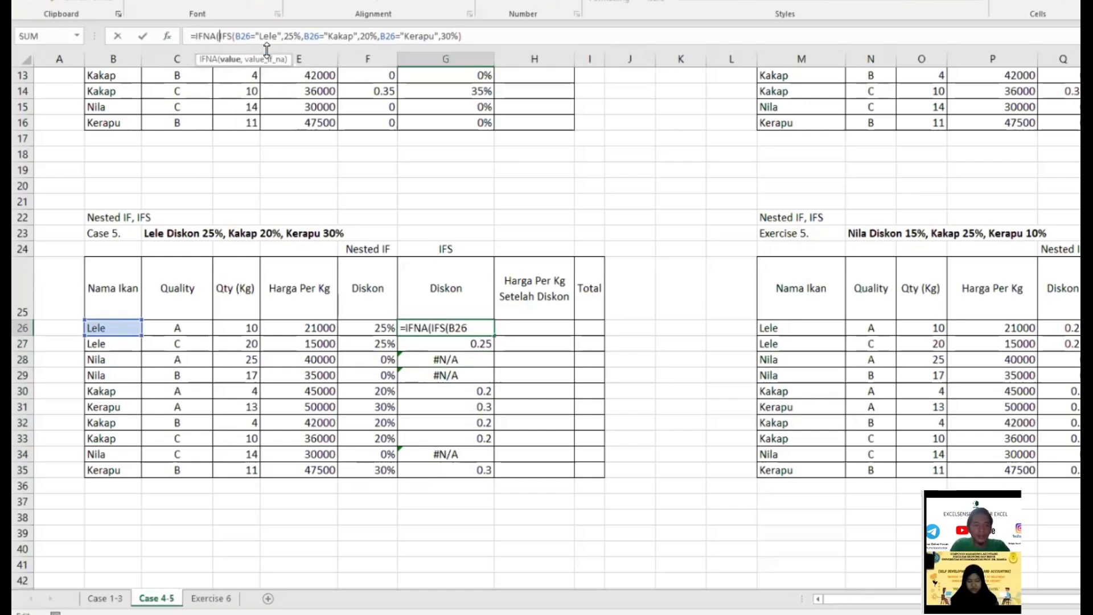
pyautogui.click(512, 39)
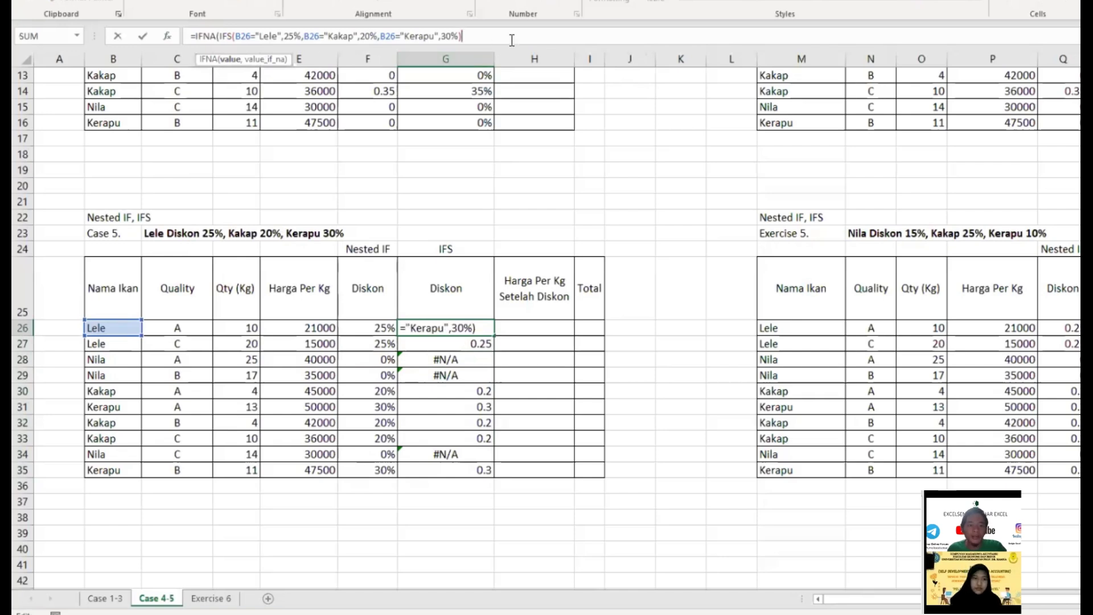
pyautogui.write(',')
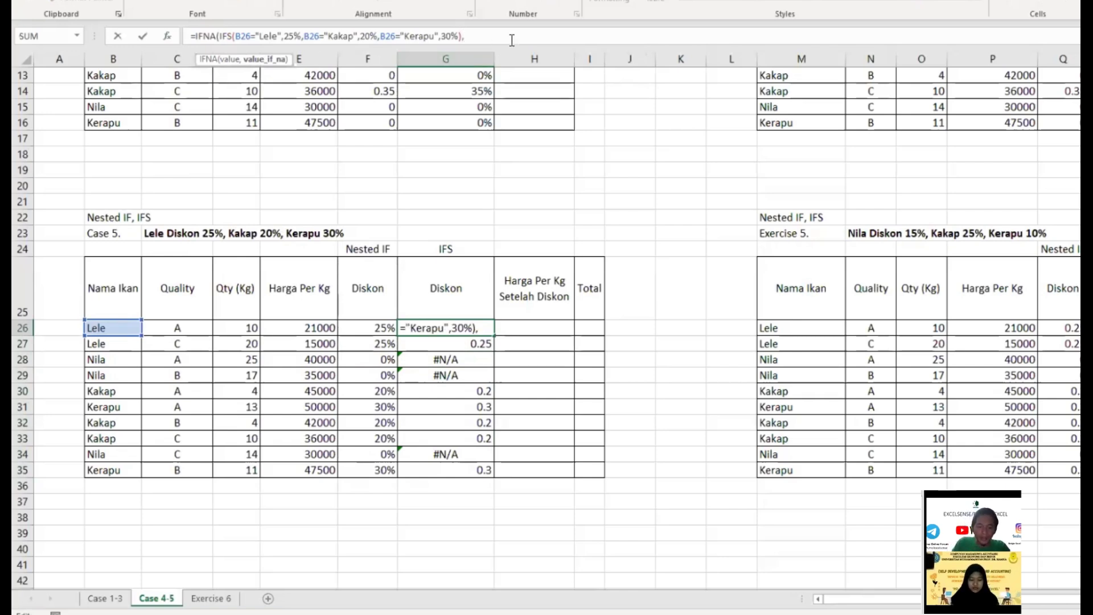
pyautogui.write('0)')
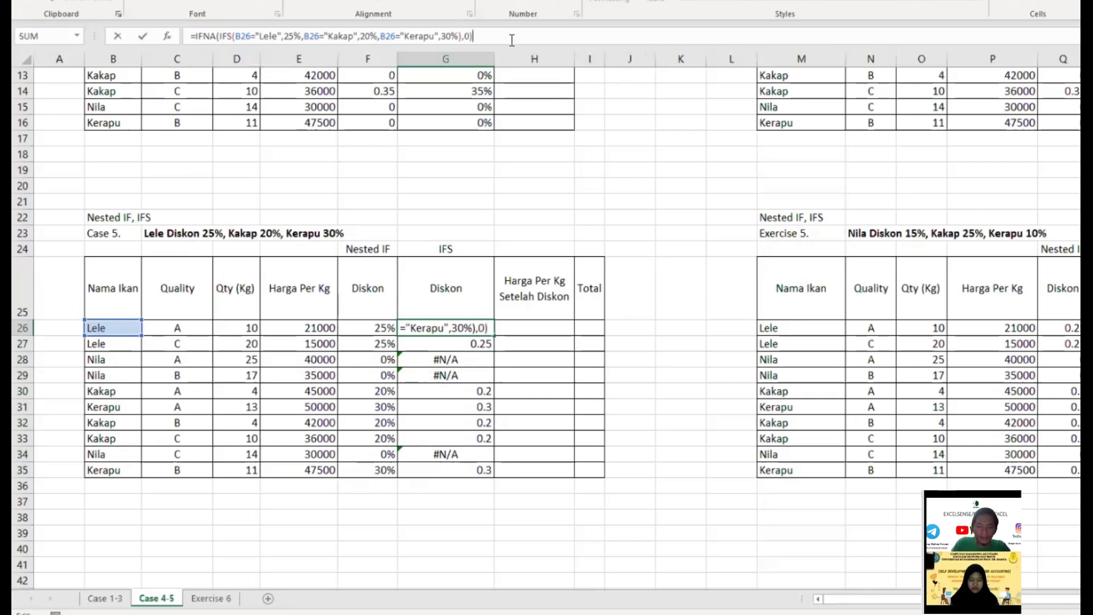
pyautogui.press('Return')
pyautogui.press('Up')
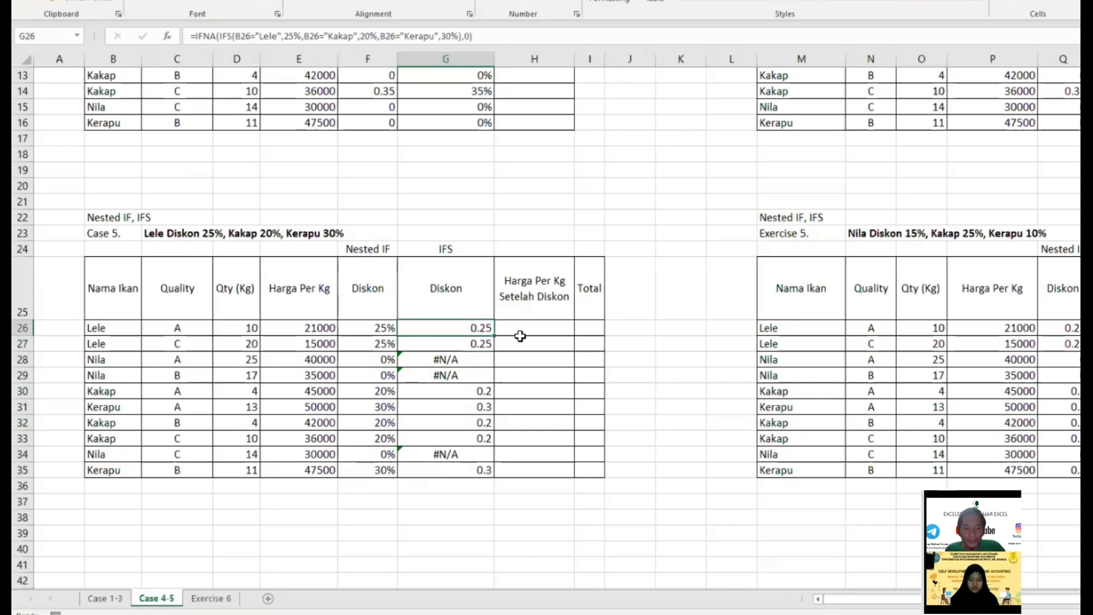
# Fill G26's IFNA formula down to G35 and format the IFS Diskon values as percentages.
pyautogui.doubleClick(494, 335)
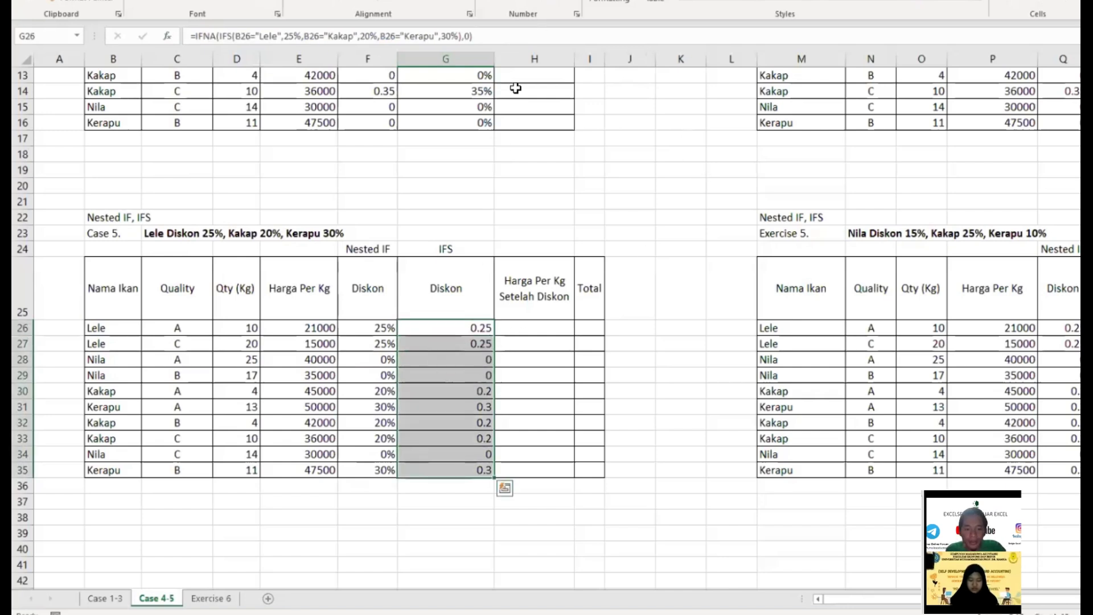
pyautogui.click(506, 2)
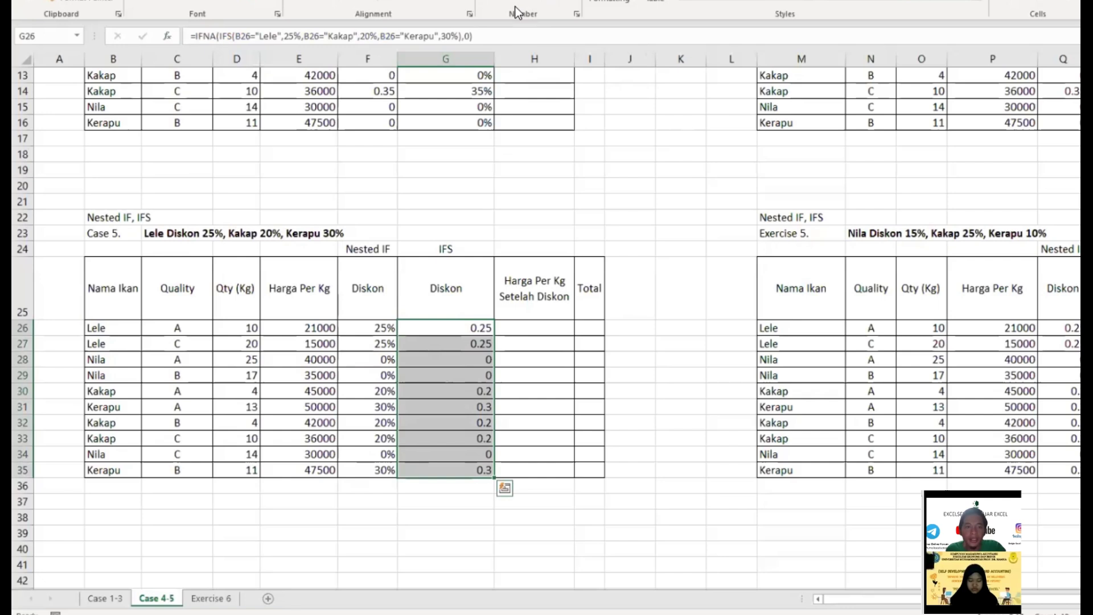
pyautogui.click(439, 325)
# Compare the Nested IF formula in F26 with the IFS formula in G26, and check the copied IFS formulas in the rows below.
pyautogui.click(380, 328)
pyautogui.click(423, 335)
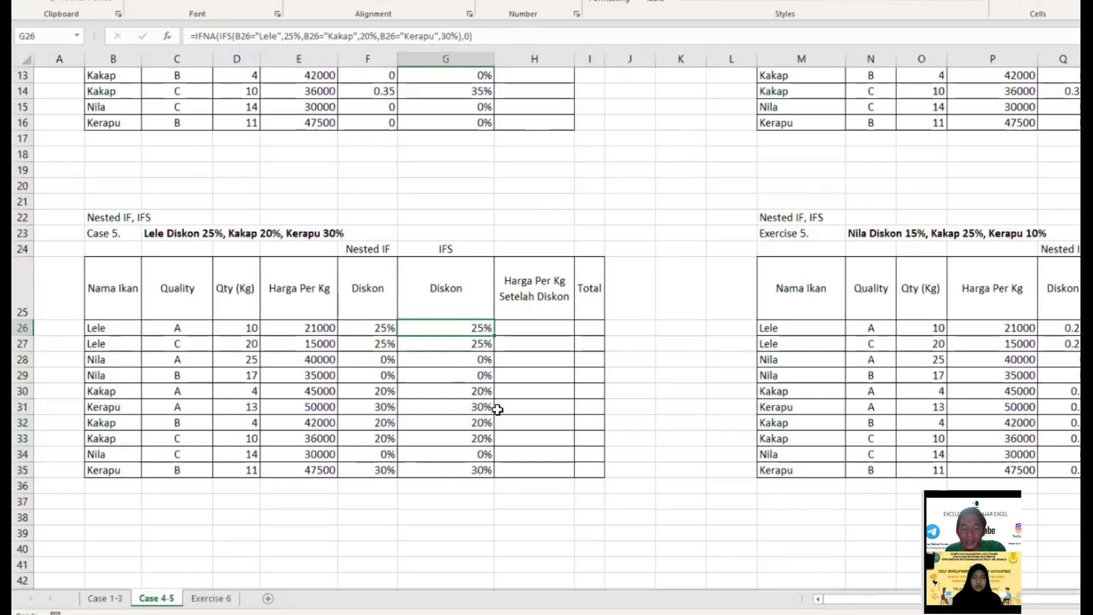
pyautogui.click(445, 347)
pyautogui.click(444, 372)
pyautogui.click(442, 390)
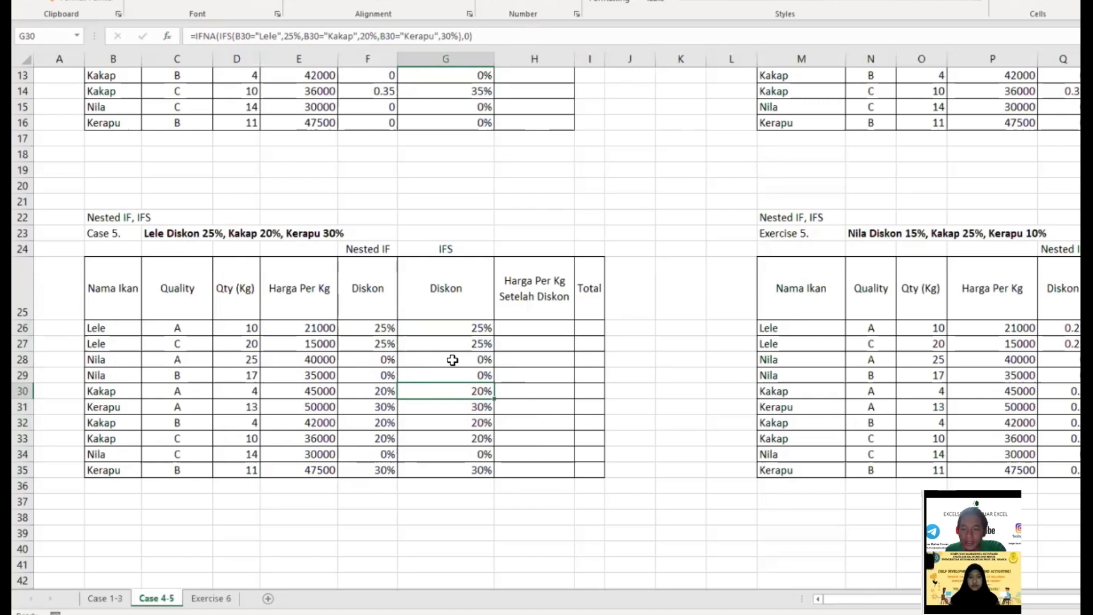
pyautogui.click(380, 331)
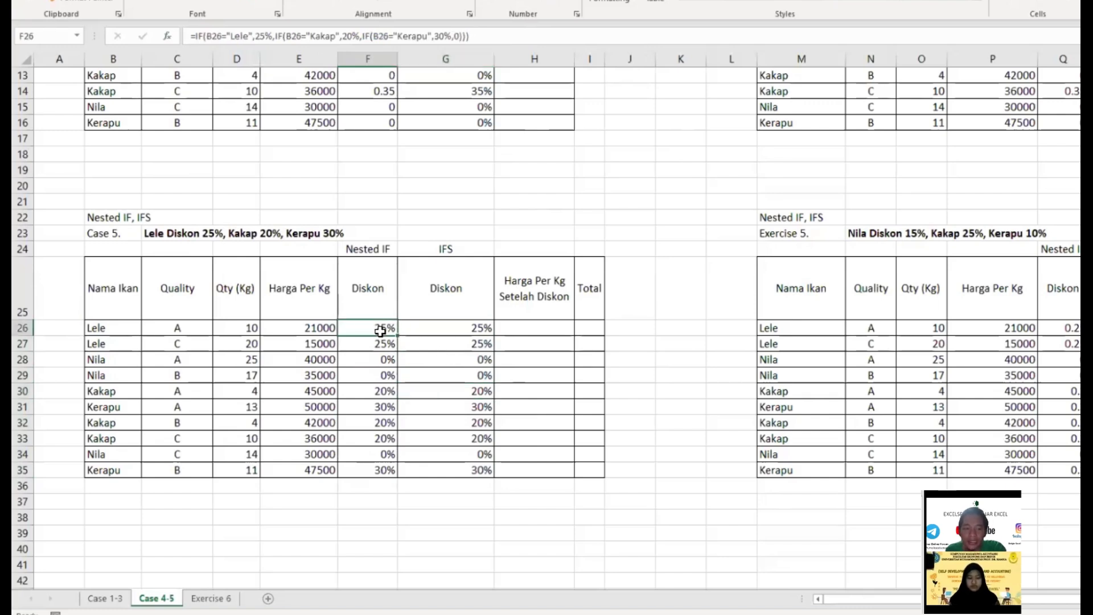
pyautogui.click(423, 329)
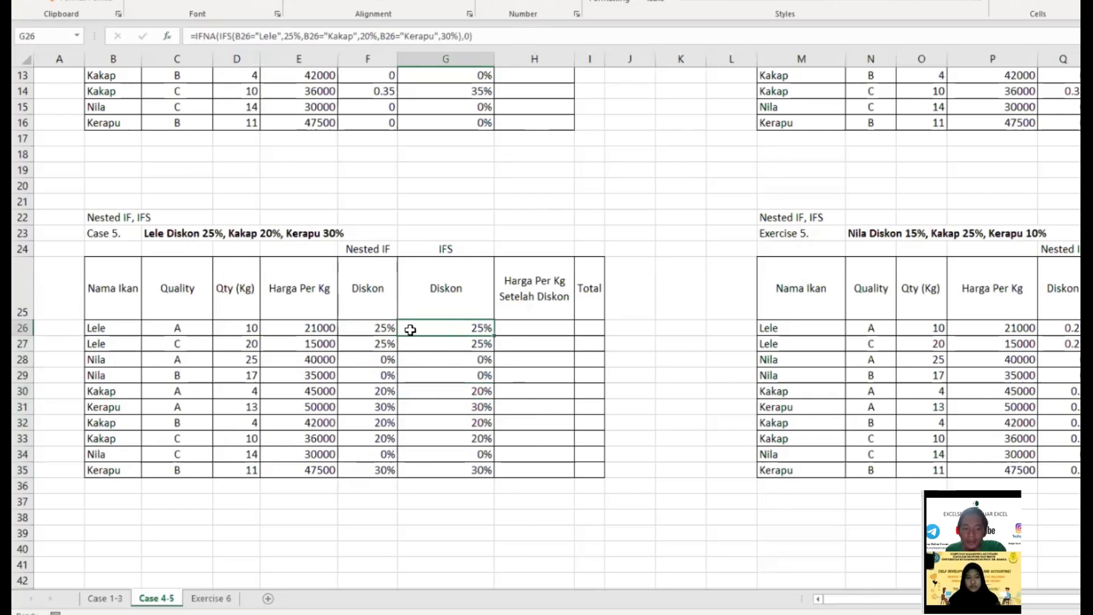
pyautogui.click(367, 329)
pyautogui.click(442, 330)
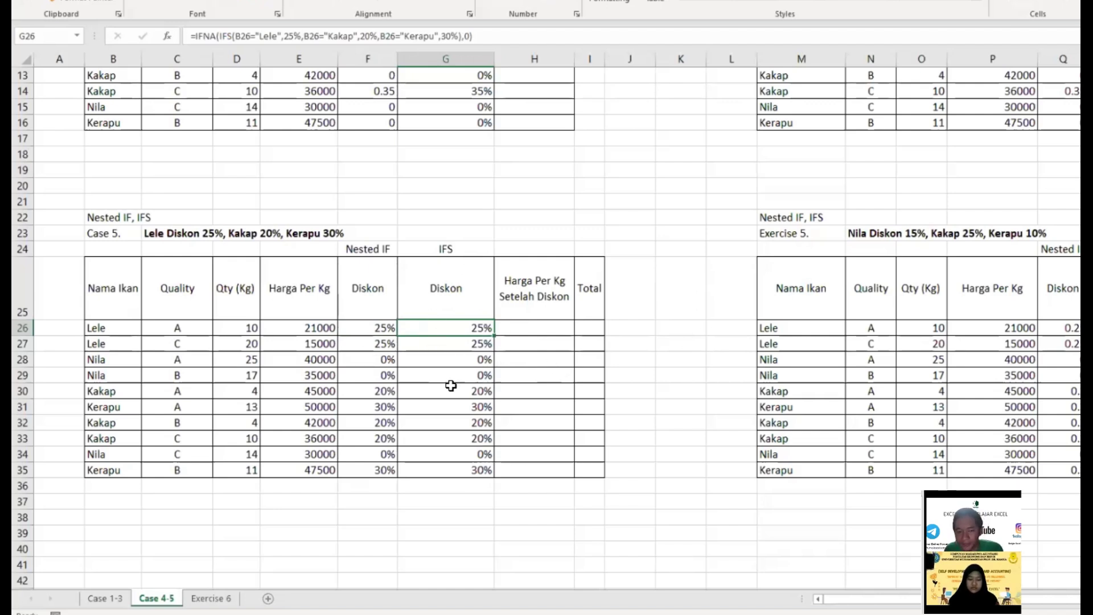
# Review the Case 4 and Case 5 tables and switch to the Exercise 6 worksheet.
pyautogui.scroll(-1, 755, 244)
pyautogui.scroll(3, 752, 246)
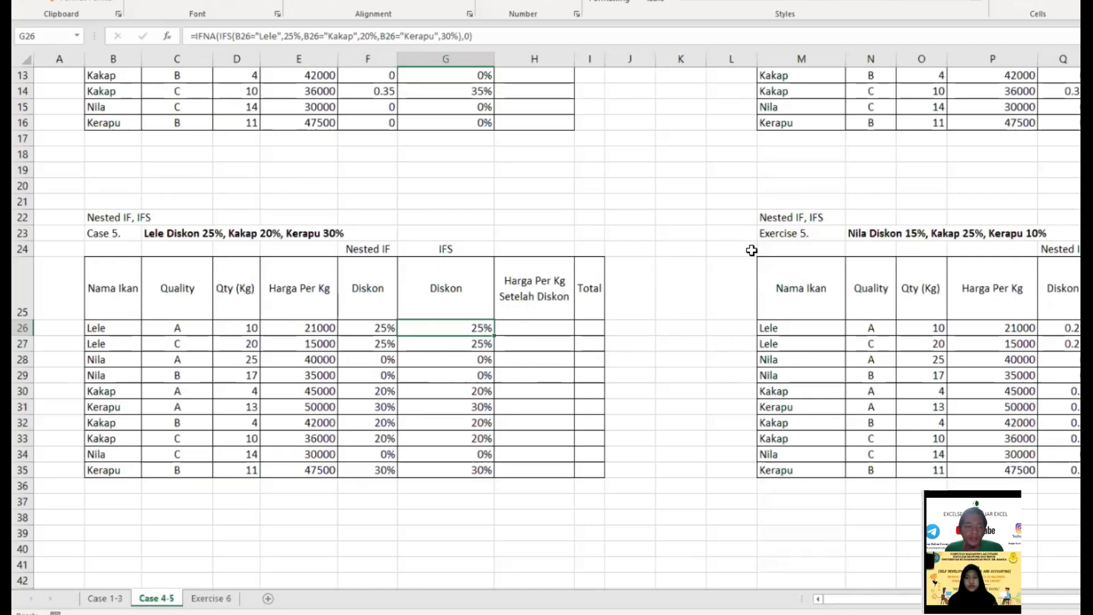
pyautogui.scroll(-1, 740, 250)
pyautogui.scroll(3, 458, 298)
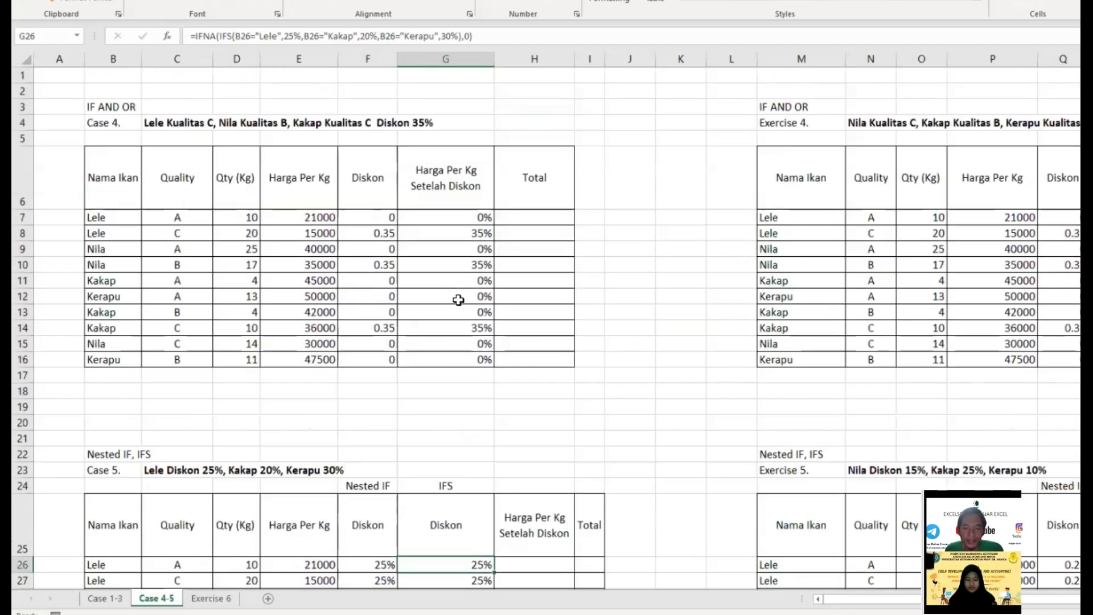
pyautogui.scroll(-4, 458, 300)
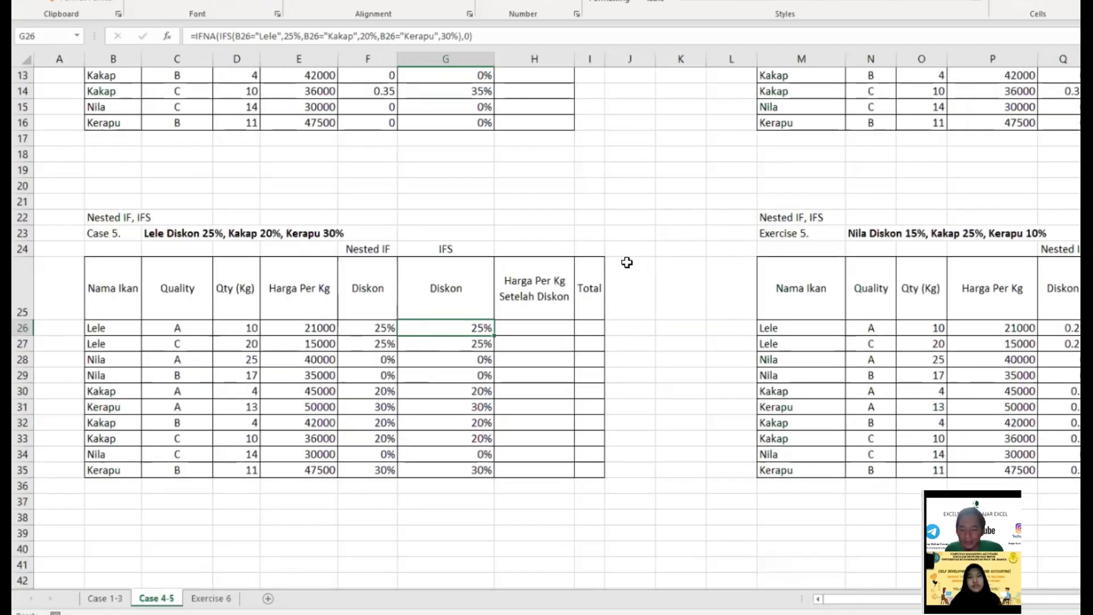
pyautogui.click(211, 598)
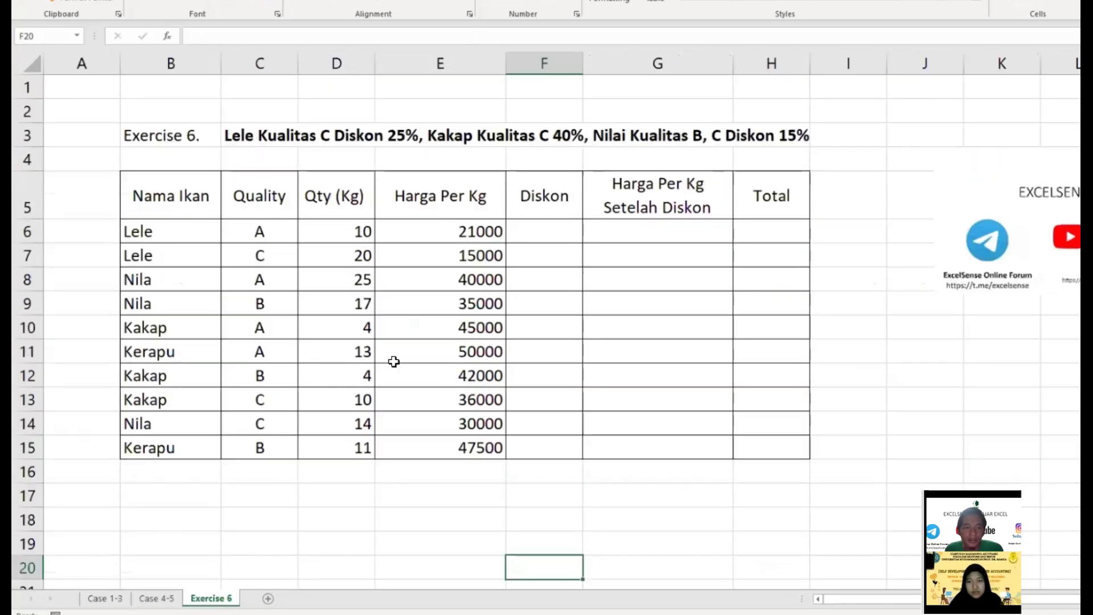